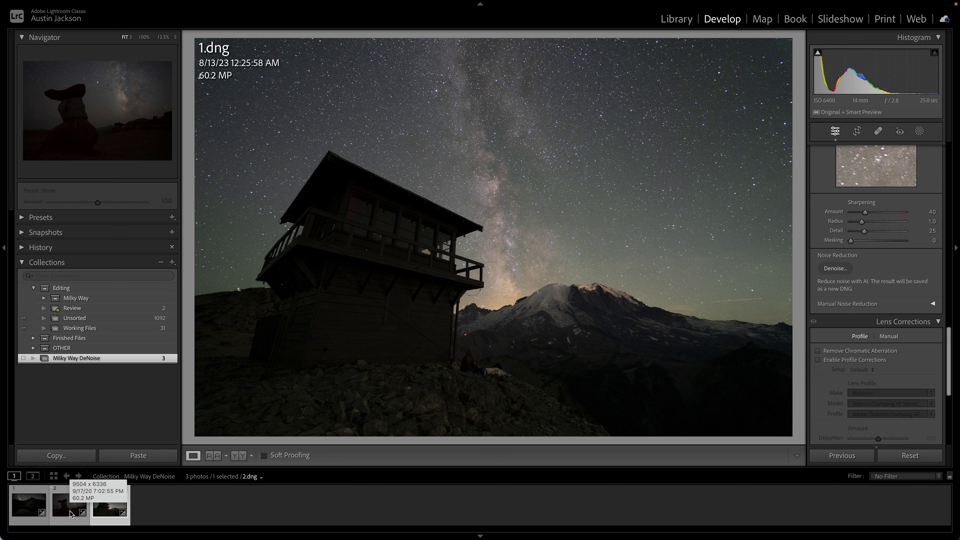
Browse the three photos in the Milky Way DeNoise collection and examine the noise in 1.dng up close
click(69, 505)
key(Left)
key(Right)
key(Right)
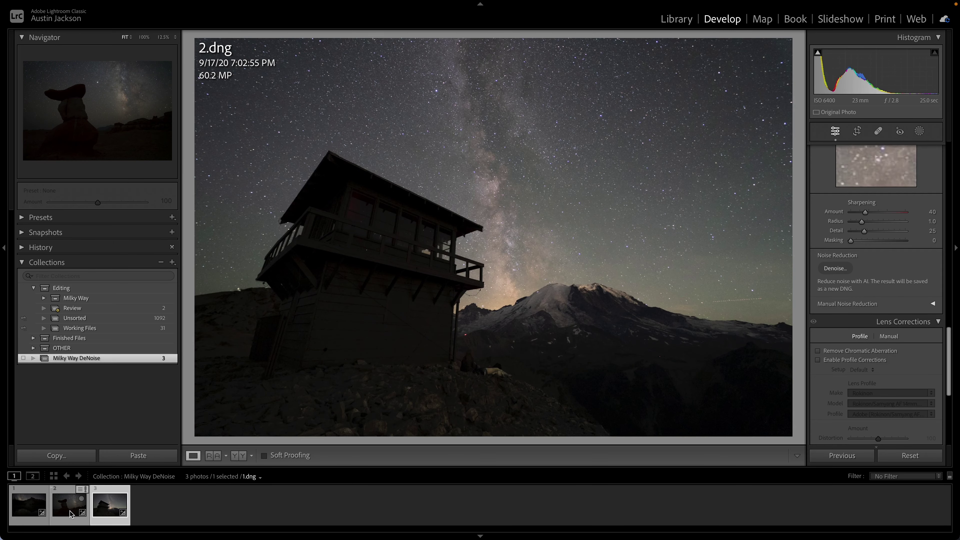
key(Left)
click(110, 506)
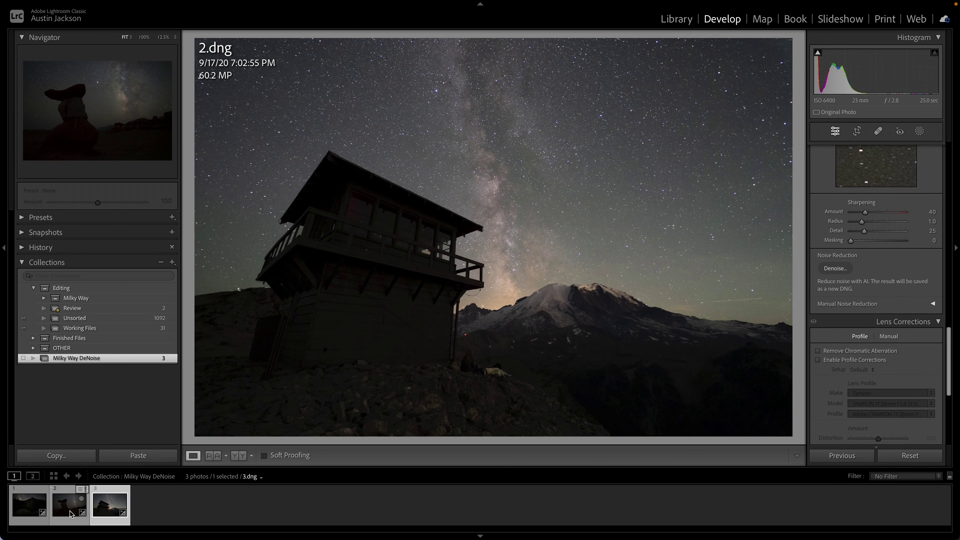
click(484, 243)
click(484, 243)
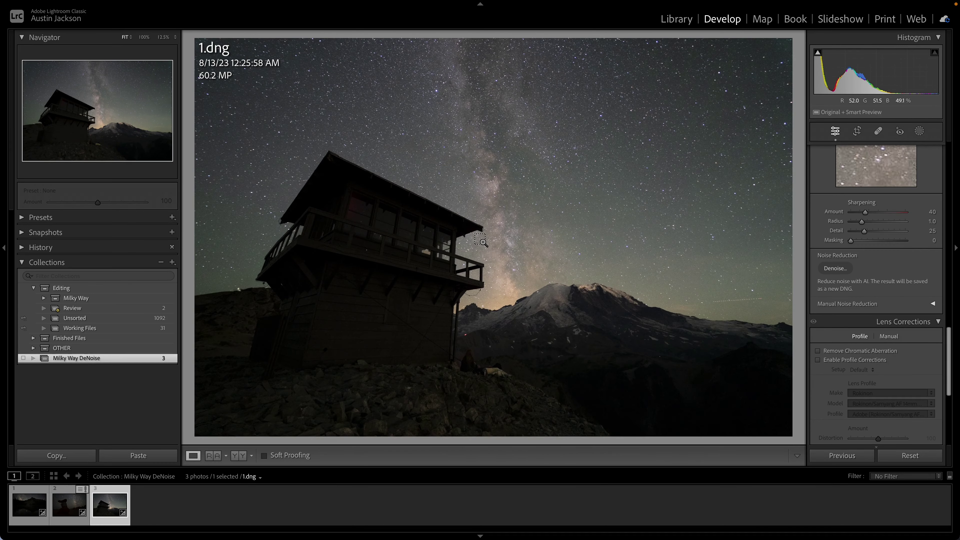
click(558, 188)
Examine the noise in the dark foregrounds and skies of 2.dng and 3.dng at high magnification
click(69, 505)
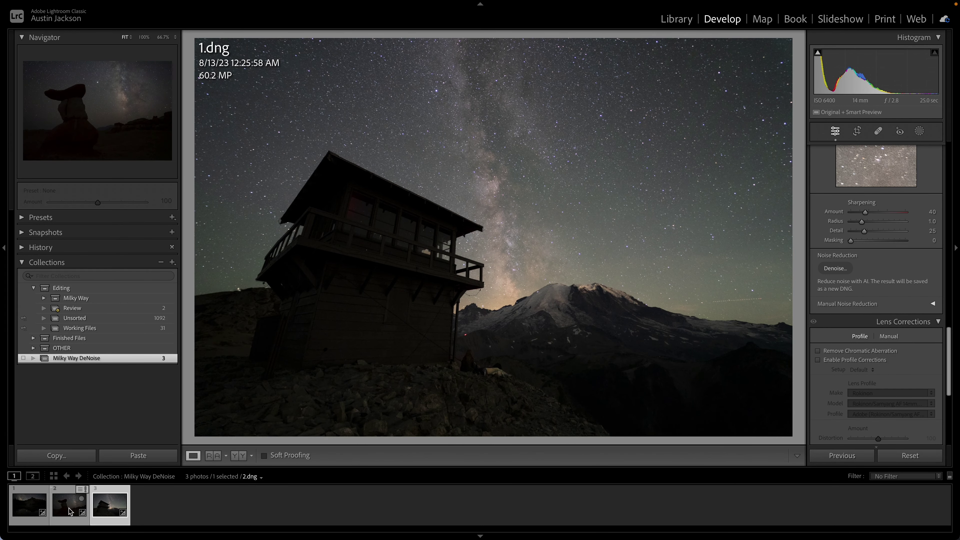
click(363, 213)
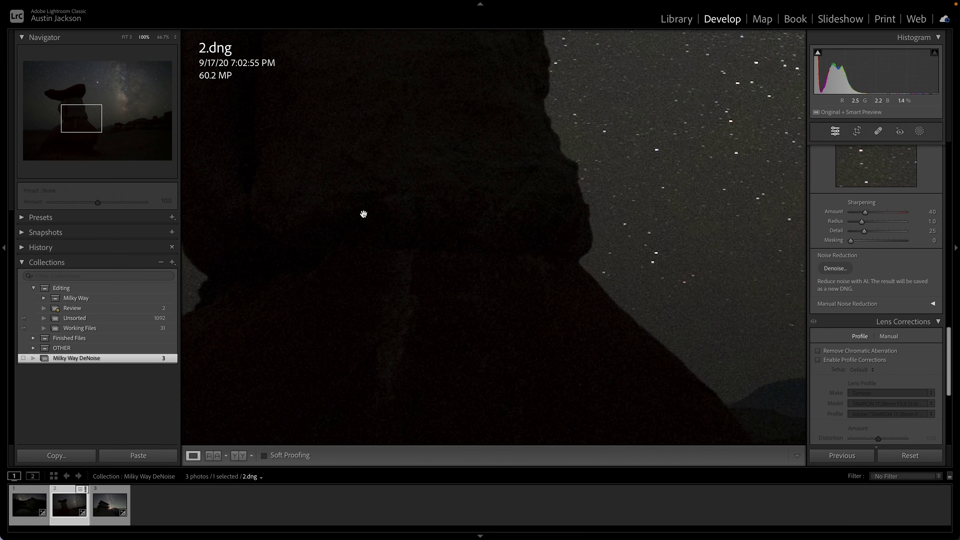
drag(307, 195, 371, 242)
click(24, 518)
drag(519, 302, 333, 455)
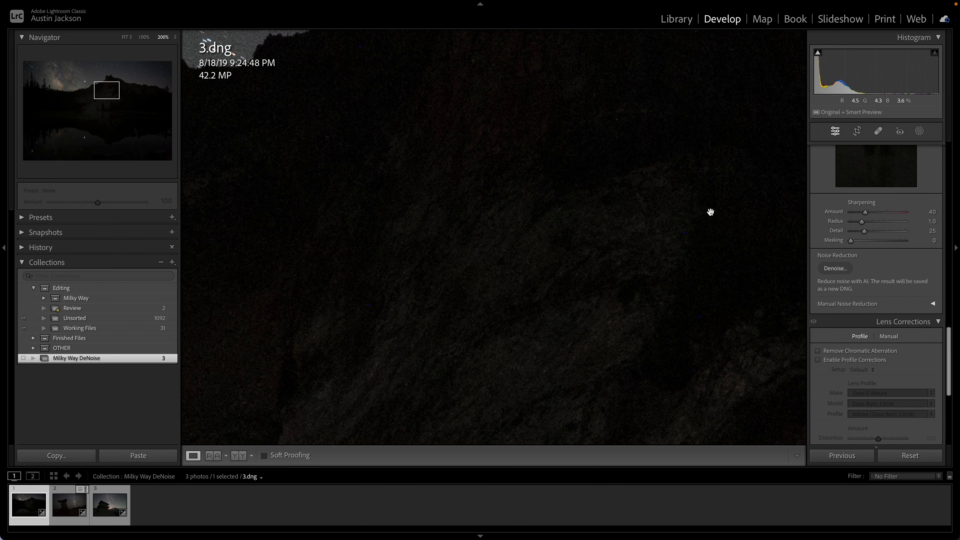
drag(577, 238, 465, 242)
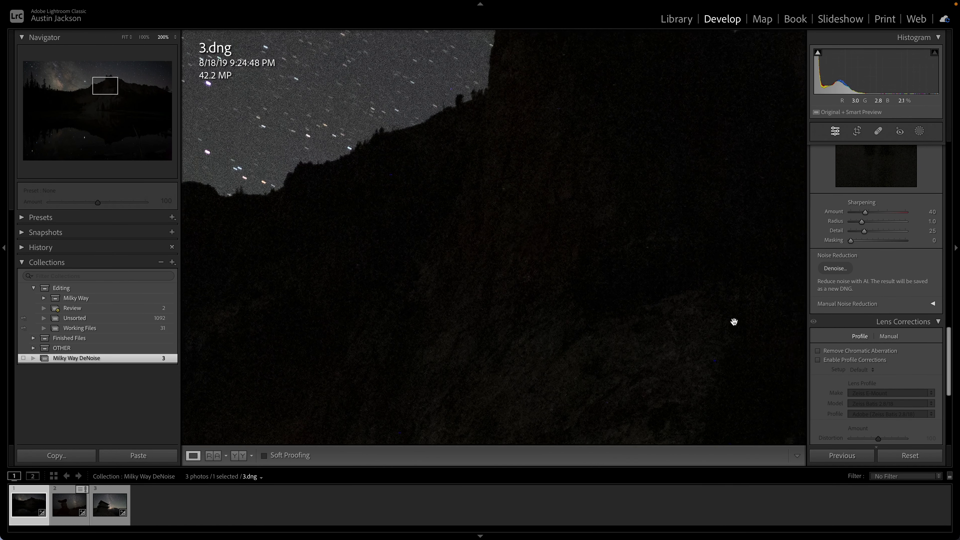
drag(733, 322, 514, 283)
drag(554, 351, 417, 192)
click(417, 192)
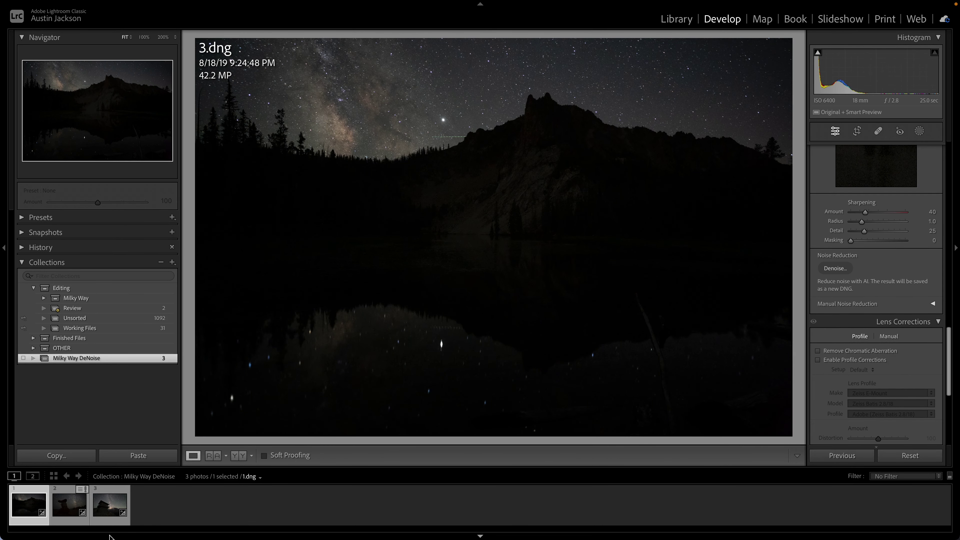
Run AI Denoise on 1.dng with an amount of 100 and Create Stack enabled
click(102, 514)
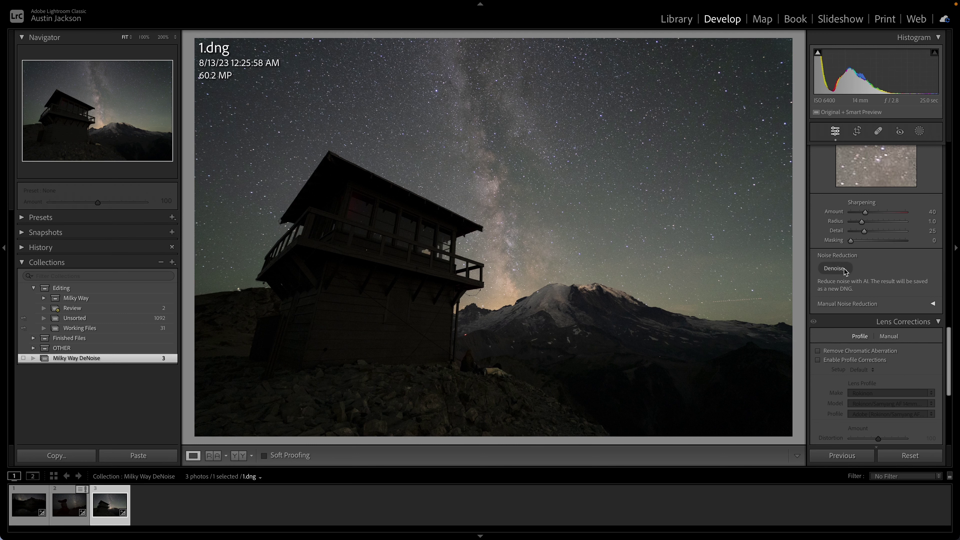
scroll(846, 271, up, 10)
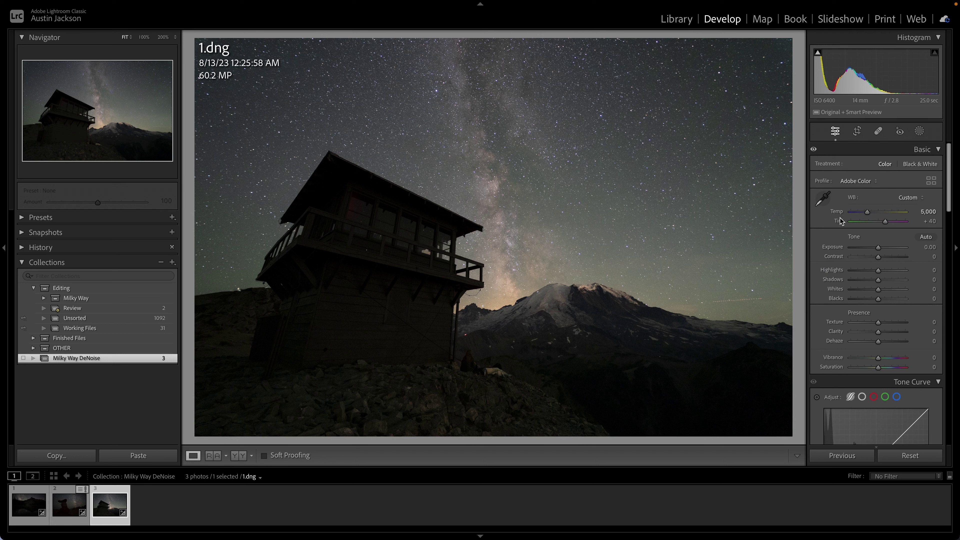
scroll(841, 223, down, 10)
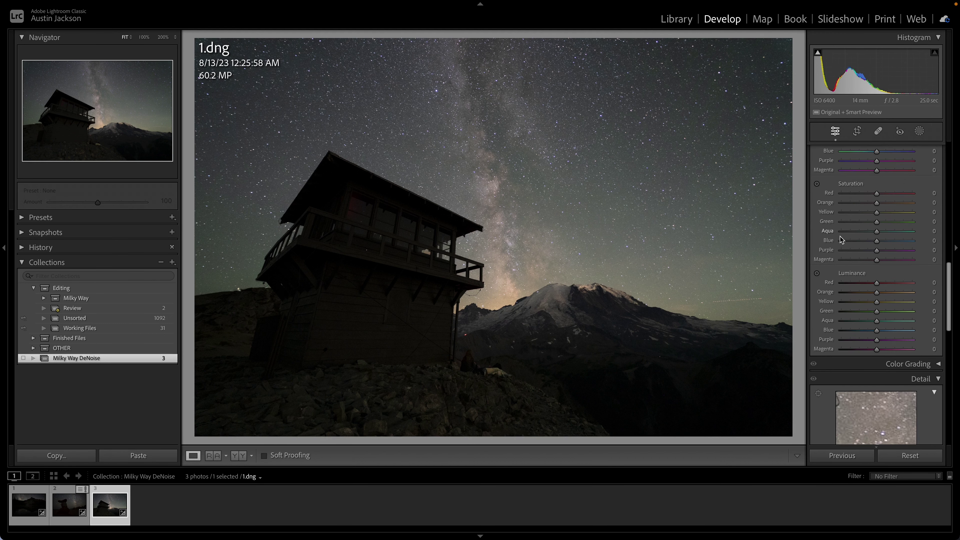
scroll(840, 236, down, 5)
scroll(870, 234, up, 7)
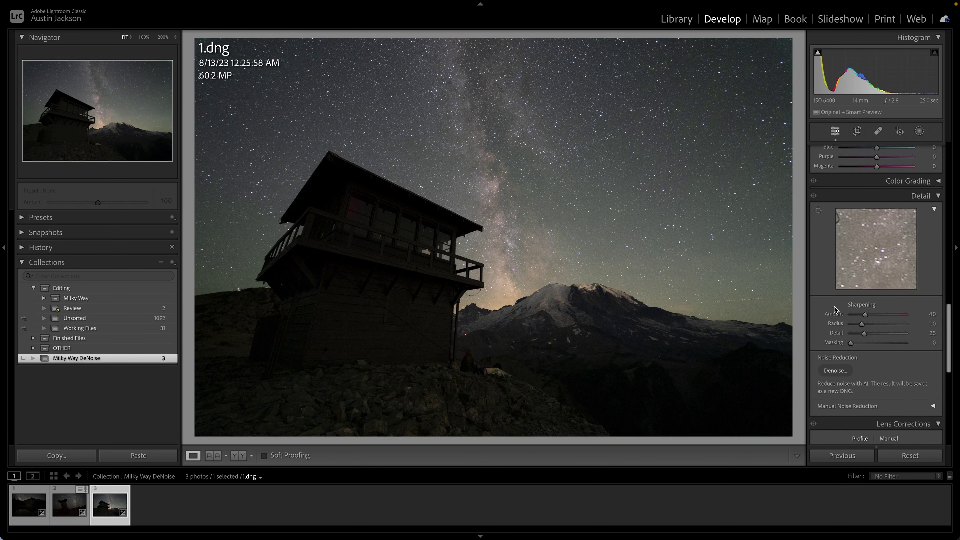
scroll(881, 234, down, 3)
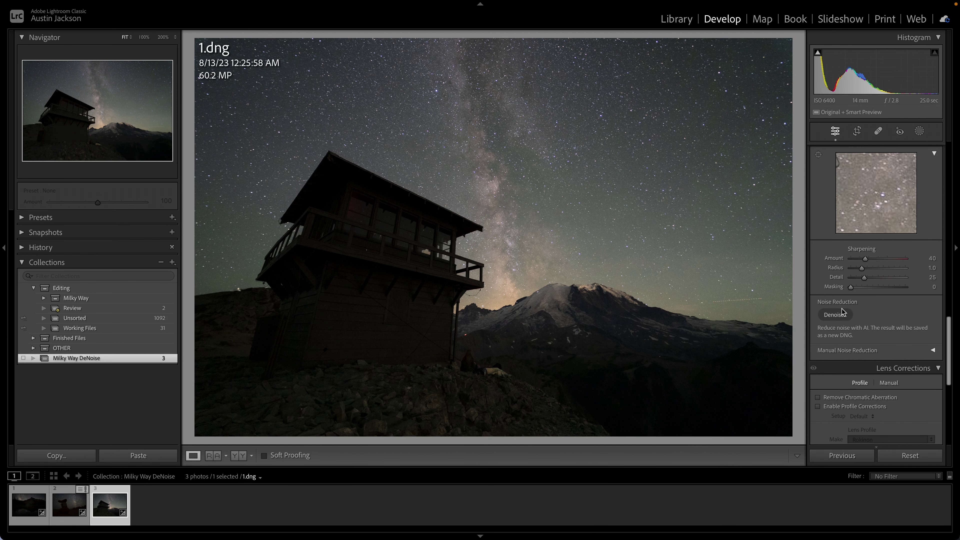
click(836, 314)
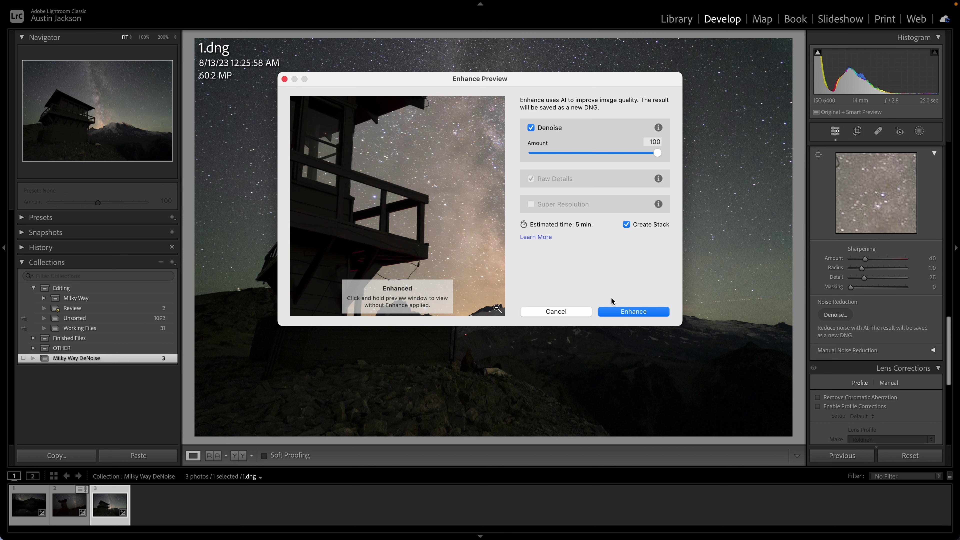
click(619, 312)
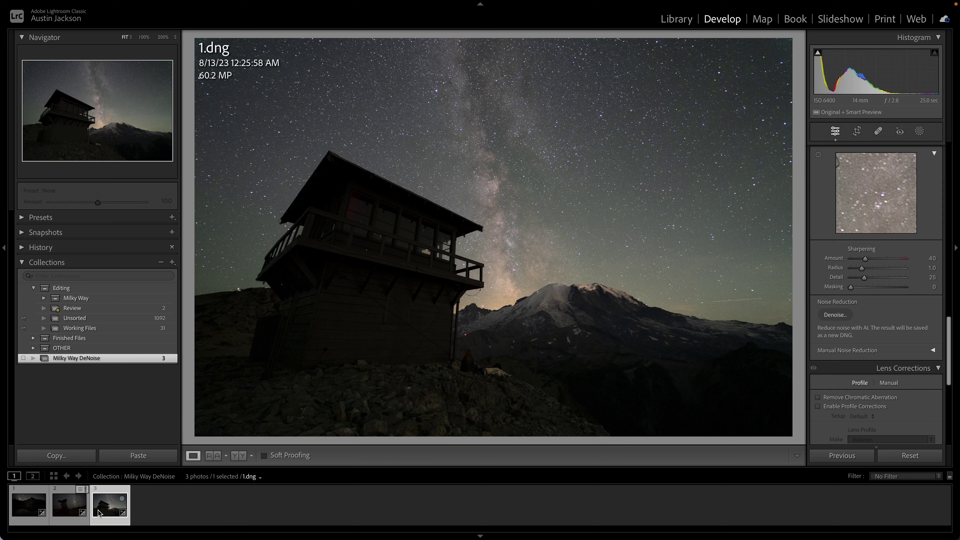
Look over the external editors and plug-in extras available for sending 1.dng to other noise reduction programs
right_click(104, 514)
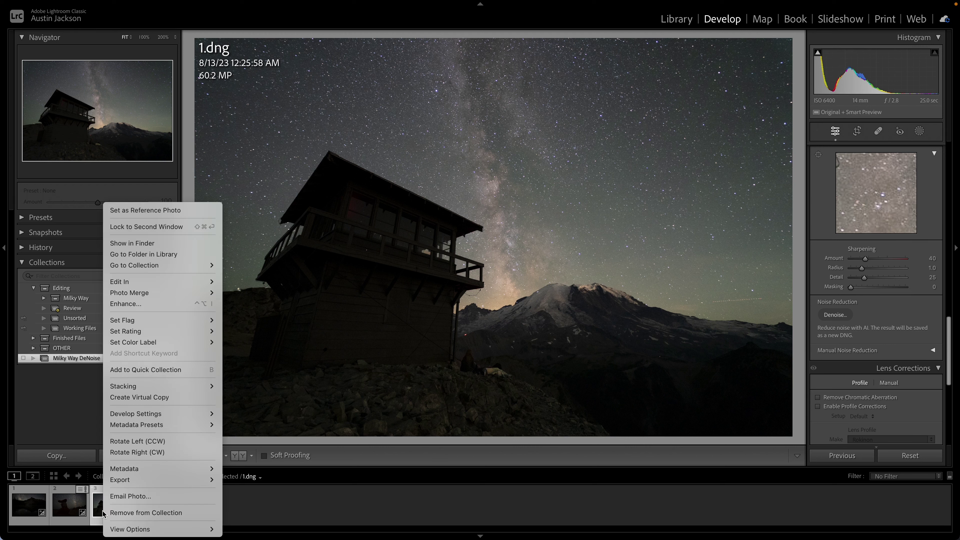
mouse_move(178, 282)
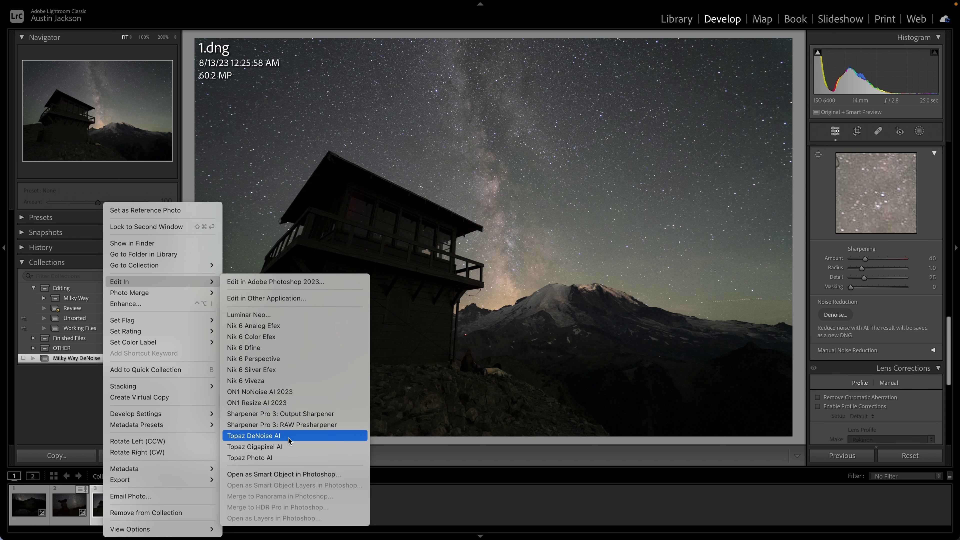
click(285, 458)
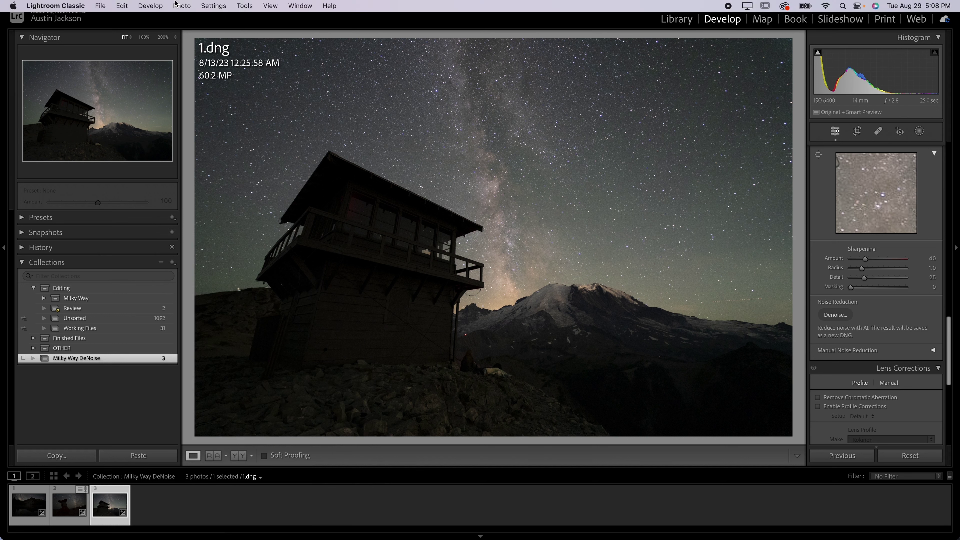
click(129, 5)
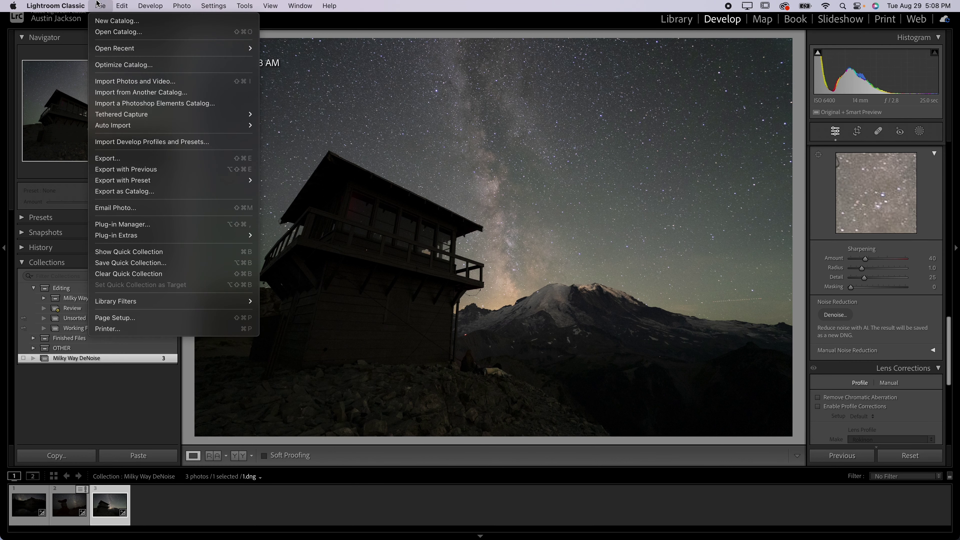
mouse_move(132, 239)
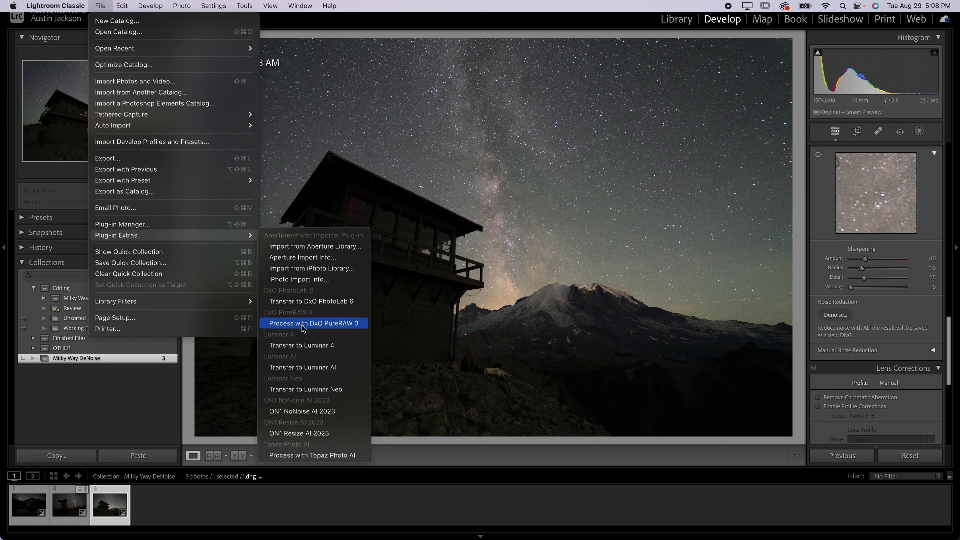
Switch to Luminar Neo and apply the Noiseless tool to the fire lookout photo at the High level
click(237, 533)
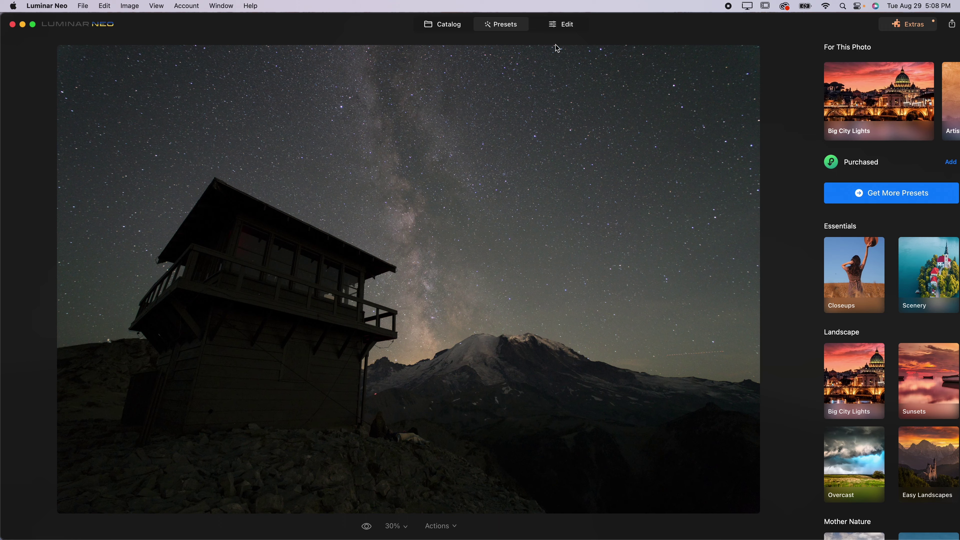
click(562, 27)
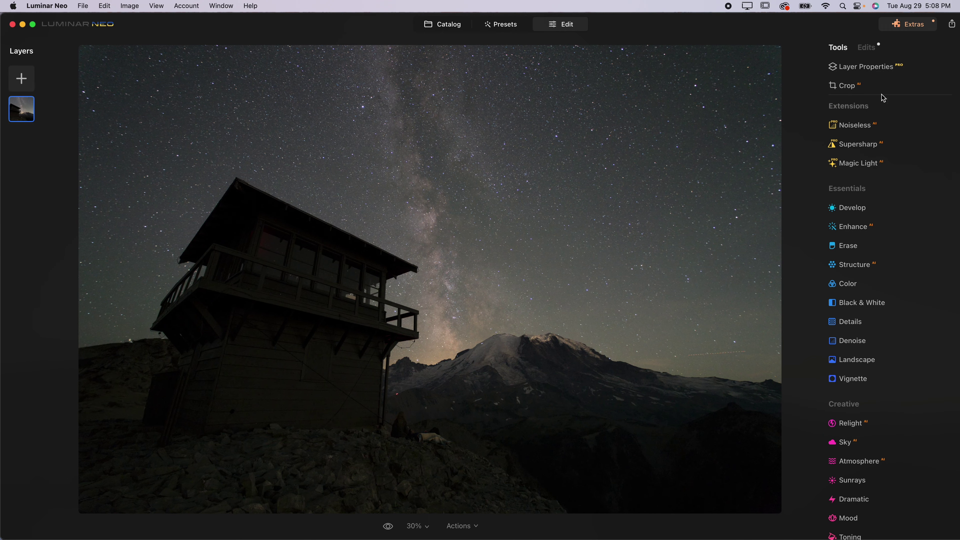
click(870, 129)
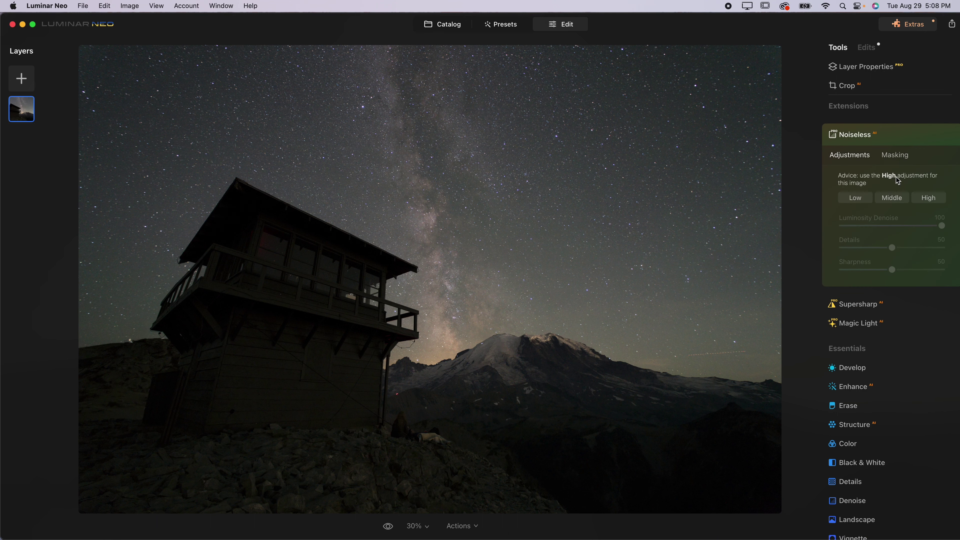
click(925, 203)
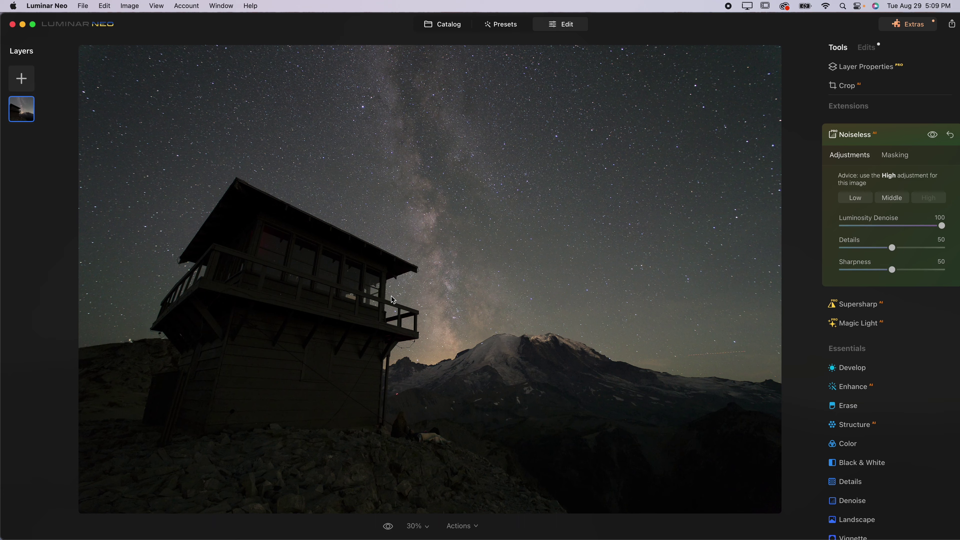
Compare the photo with the Noiseless effect on and off, examining the stars and lookout up close
scroll(393, 300, up, 5)
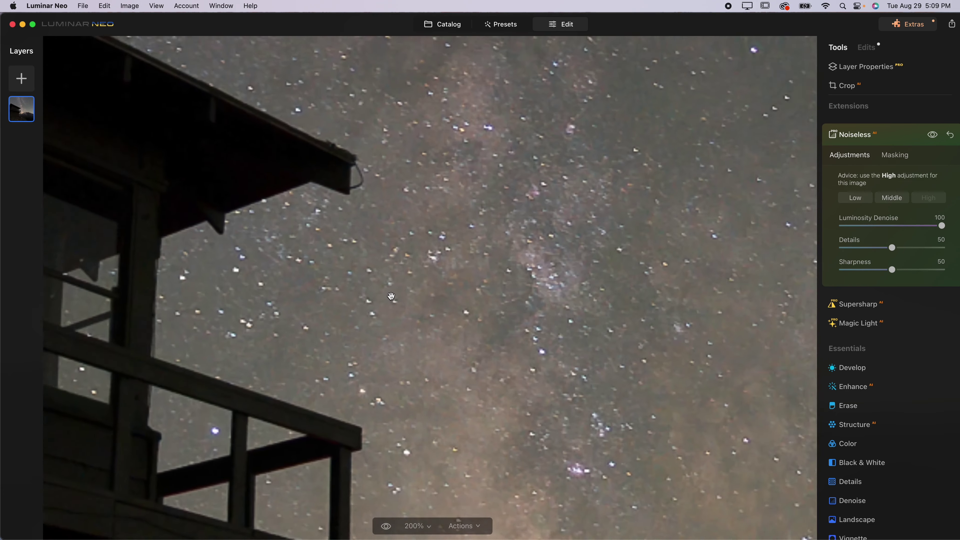
scroll(392, 296, left, 4)
click(932, 137)
click(933, 137)
click(932, 137)
key(super+equal)
key(super+equal)
key(super+equal)
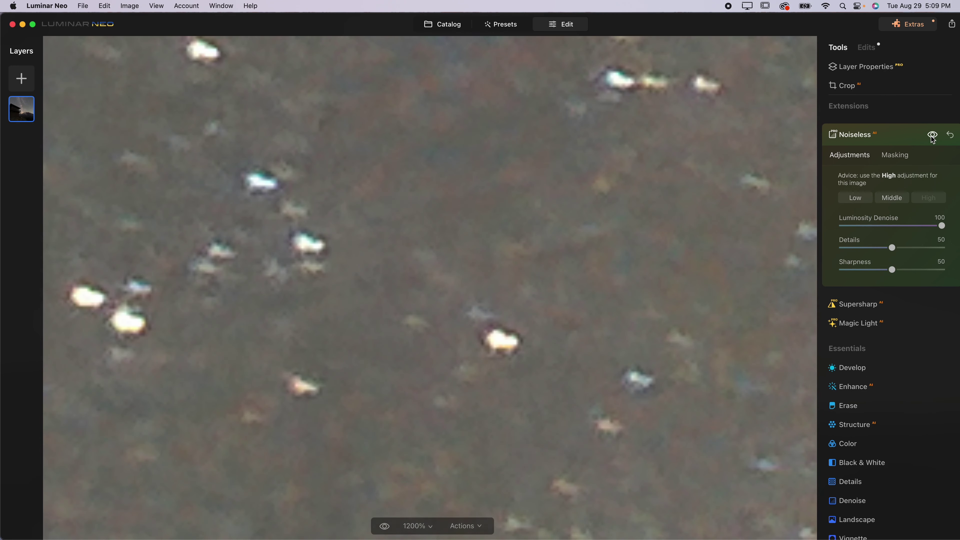
click(932, 138)
click(932, 138)
key(super+1)
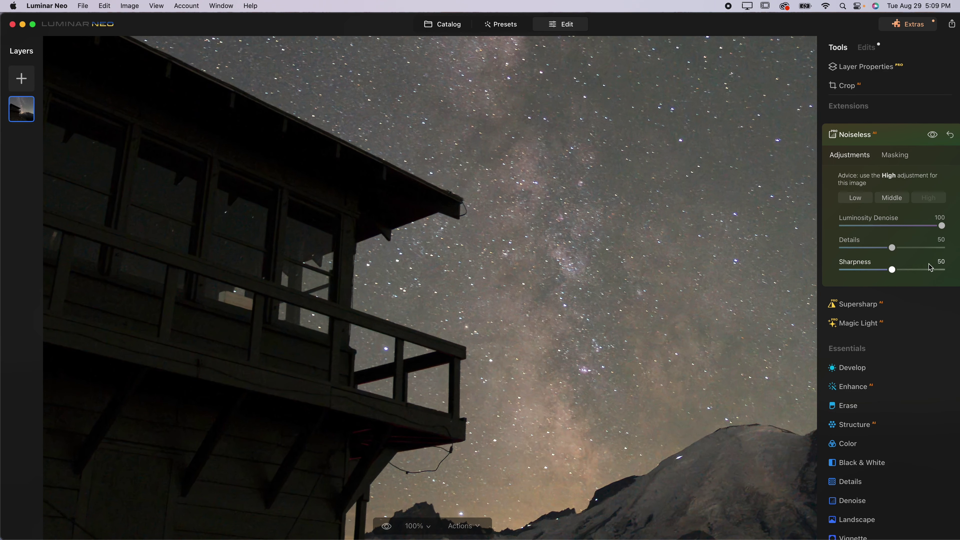
Set the Noiseless Details to 100 and Sharpness to 39, comparing the effect on and off at 200%
drag(892, 248, 943, 248)
key(super+2)
mouse_move(894, 272)
mouse_down()
mouse_move(938, 270)
mouse_move(857, 270)
mouse_move(881, 270)
mouse_up()
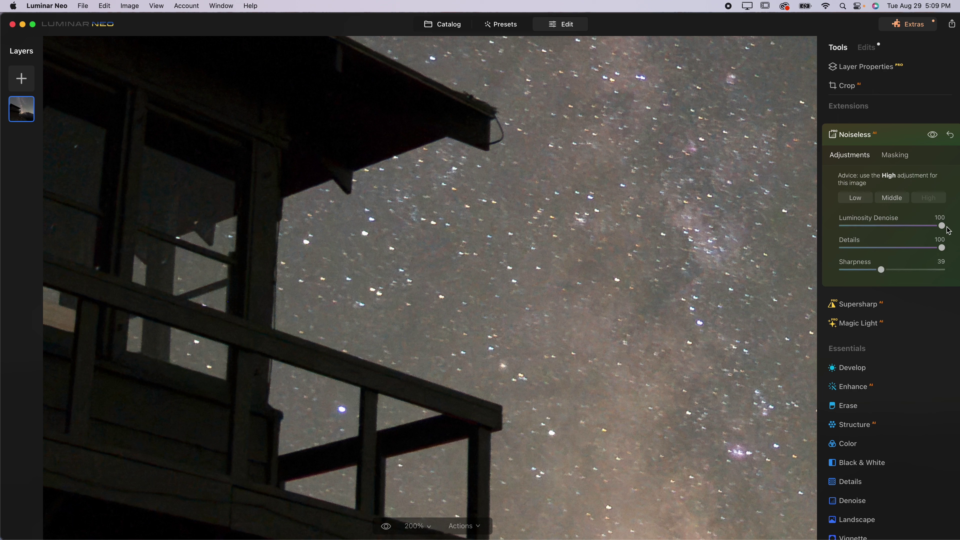
click(933, 136)
click(933, 136)
click(933, 136)
click(933, 136)
click(932, 136)
click(933, 136)
Switch to ON1 NoNoise AI and examine the lookout and stars at 200% with the before/after divider
key(super+Tab)
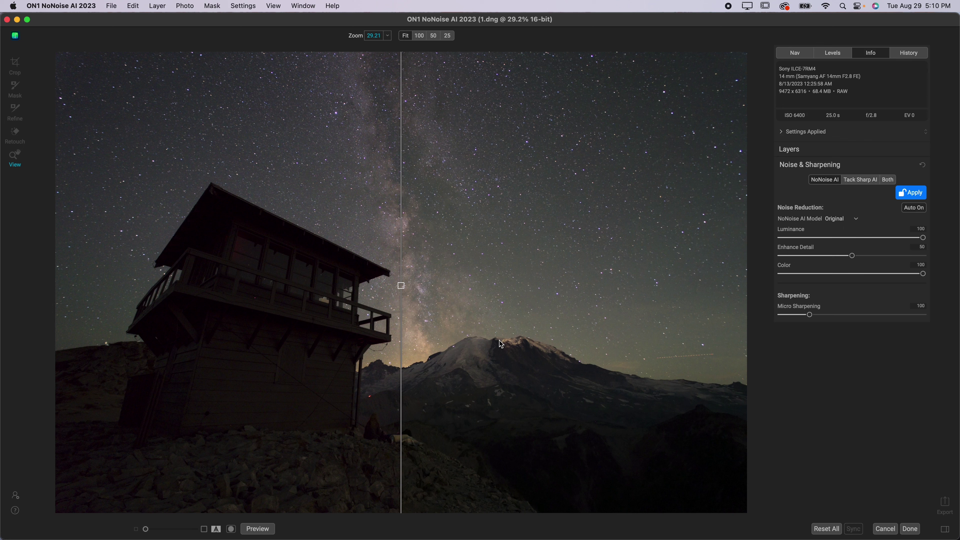
key(super+equal)
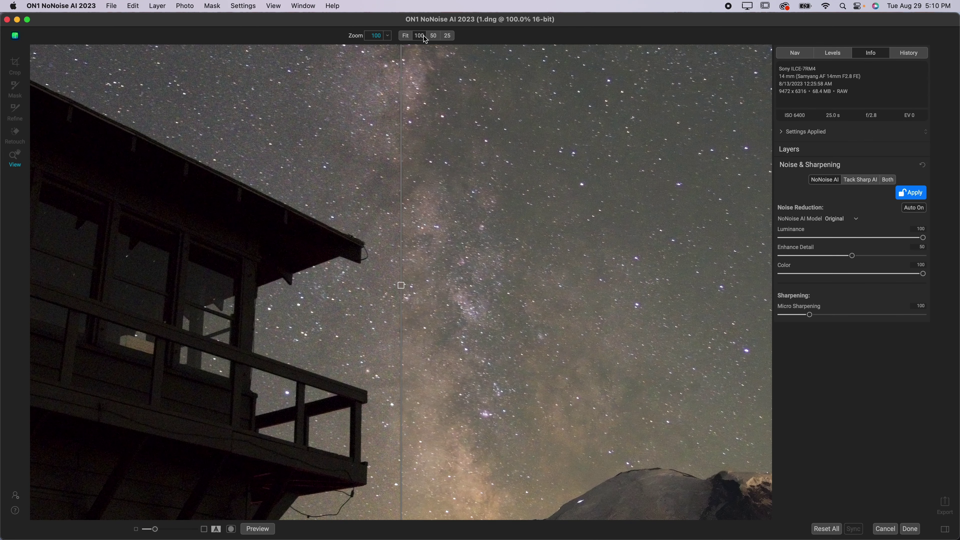
click(382, 36)
key(super+equal)
scroll(424, 285, left, 5)
scroll(424, 284, down, 3)
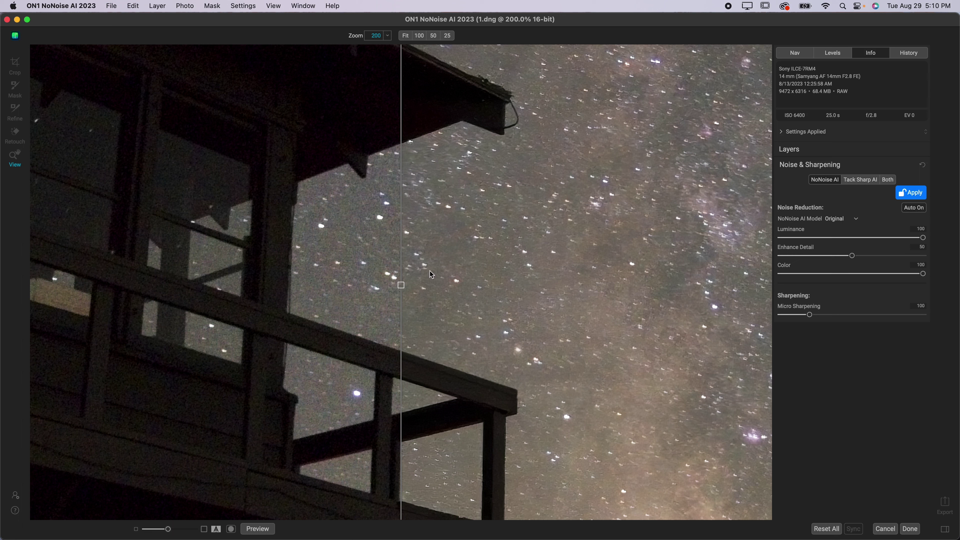
drag(400, 284, 427, 337)
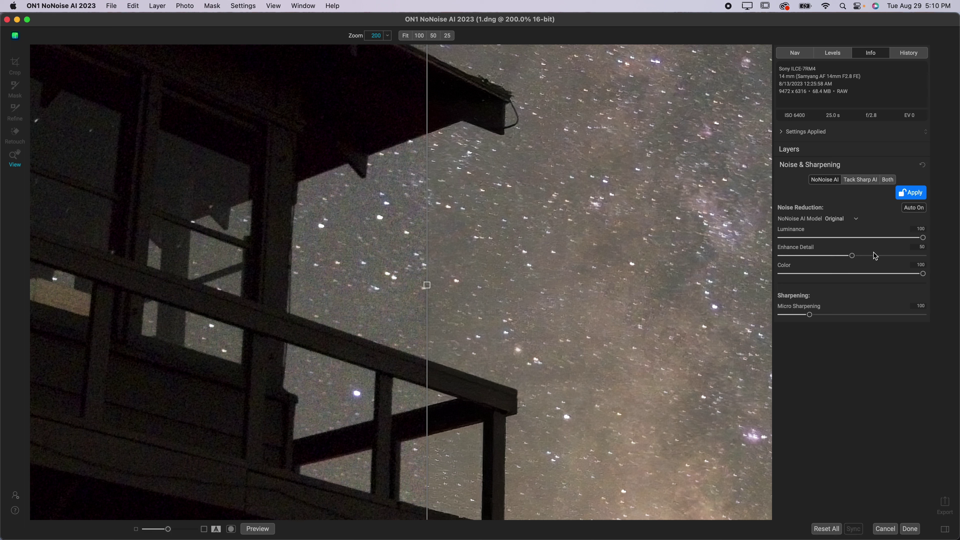
Set Enhance Detail to 100 and apply the NoNoise AI noise reduction to the photo
drag(853, 256, 959, 258)
drag(429, 285, 357, 266)
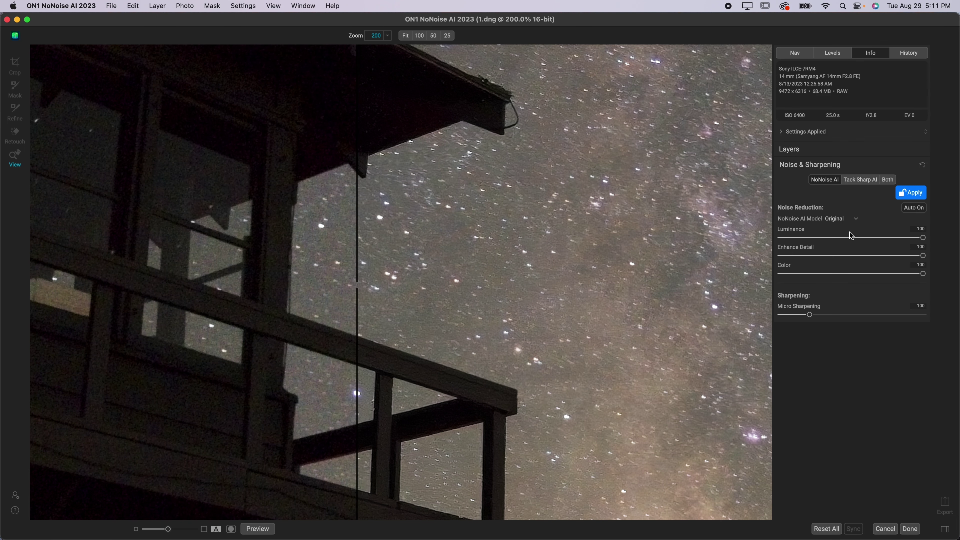
click(903, 196)
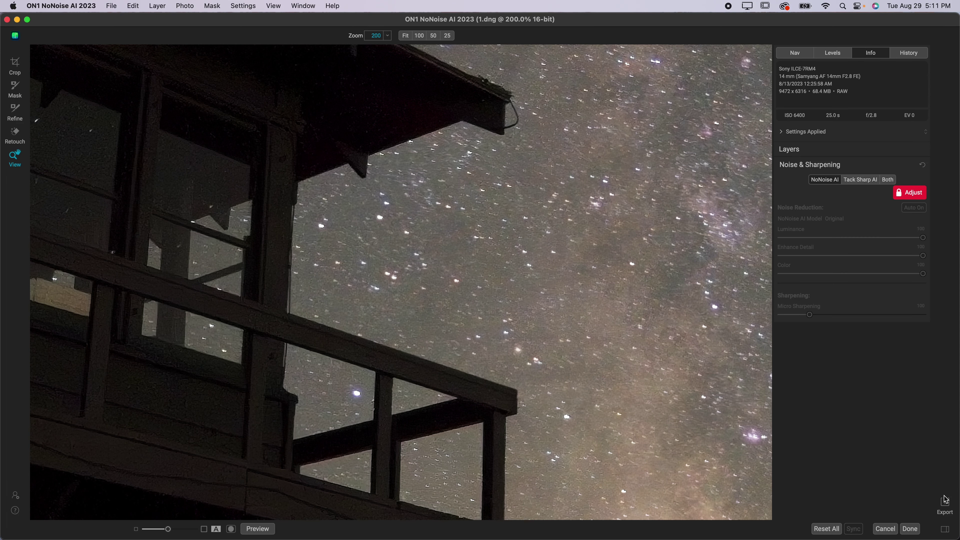
key(super+0)
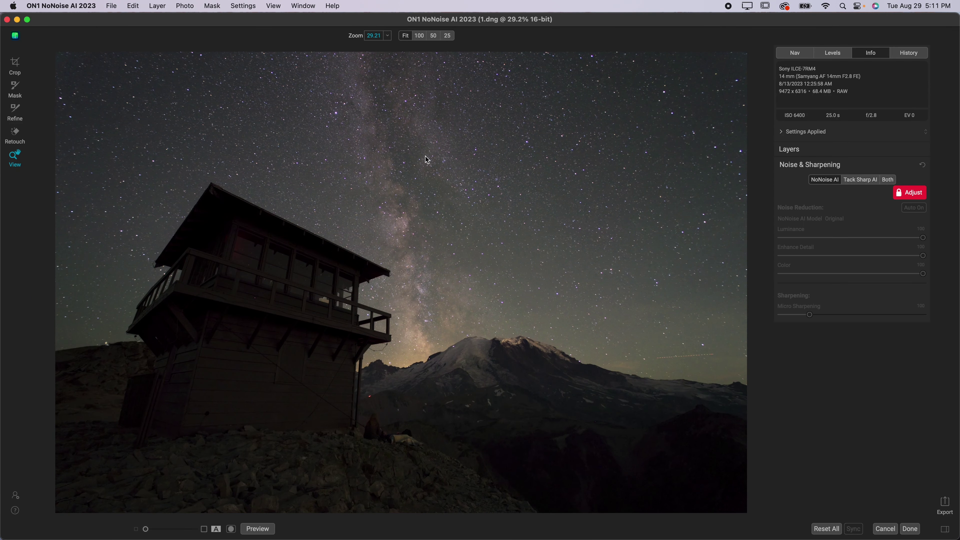
Switch to DxO PureRAW 3 and preview the photo 1.dng at large size before returning to the lightbox
key(super+Tab)
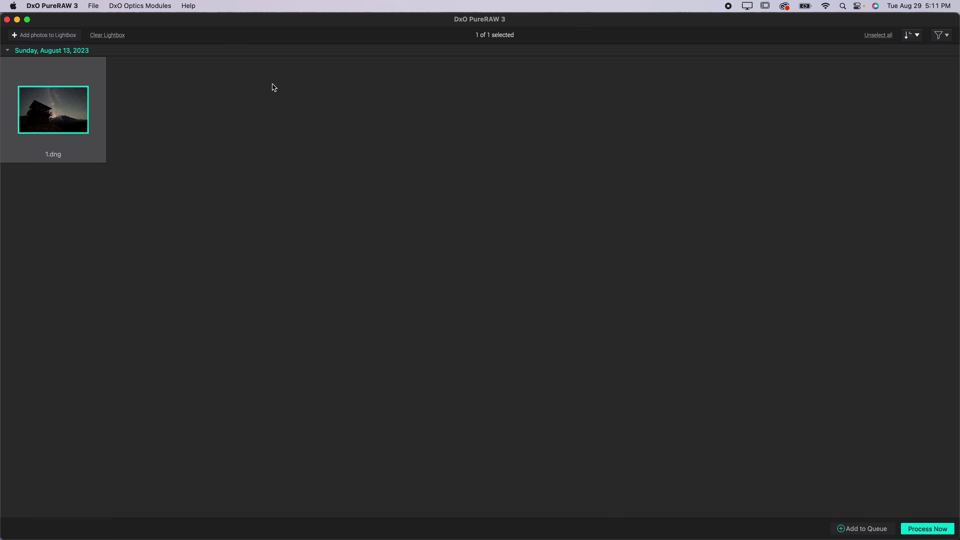
click(69, 137)
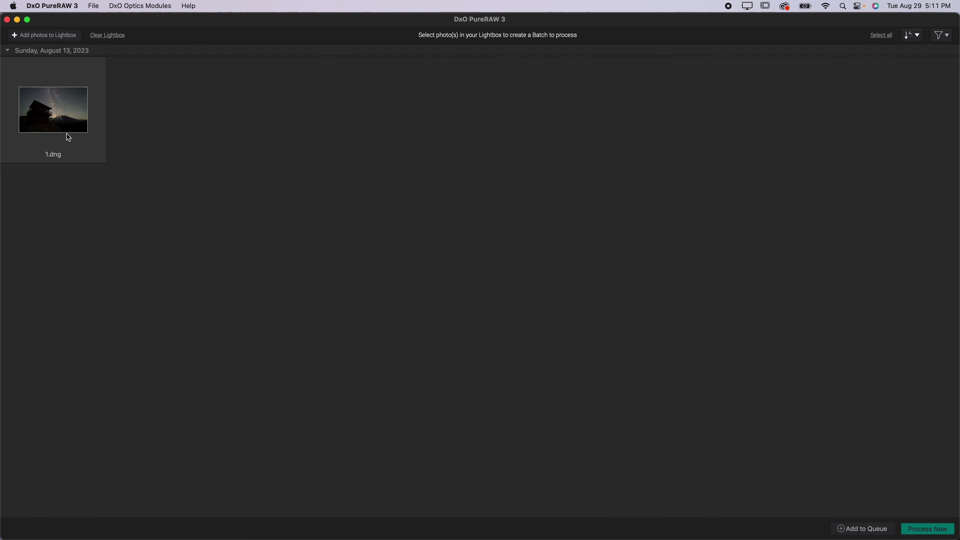
double_click(74, 119)
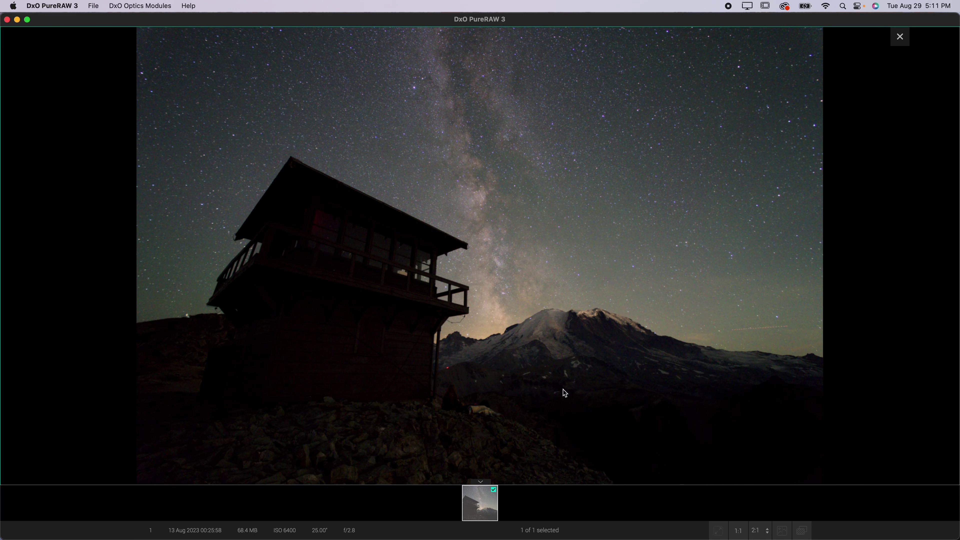
key(Escape)
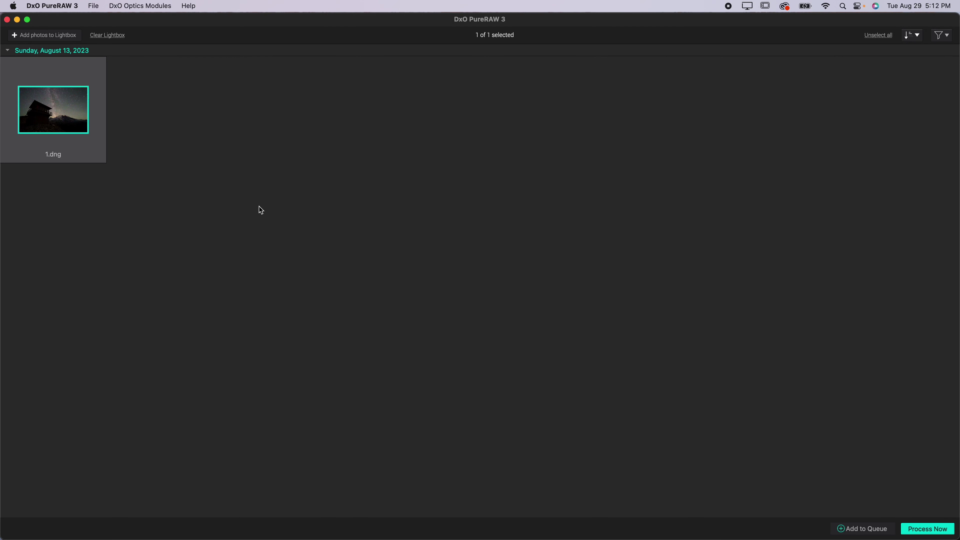
Process 1.dng with DeepPRIME XD, outputting a JPG at quality 100 to the original image folder without exporting after processing
click(53, 124)
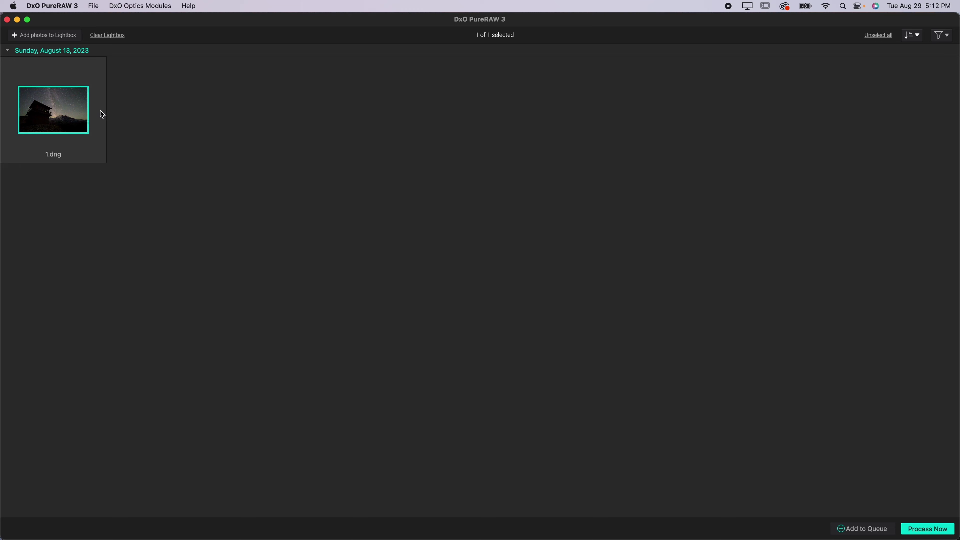
click(922, 530)
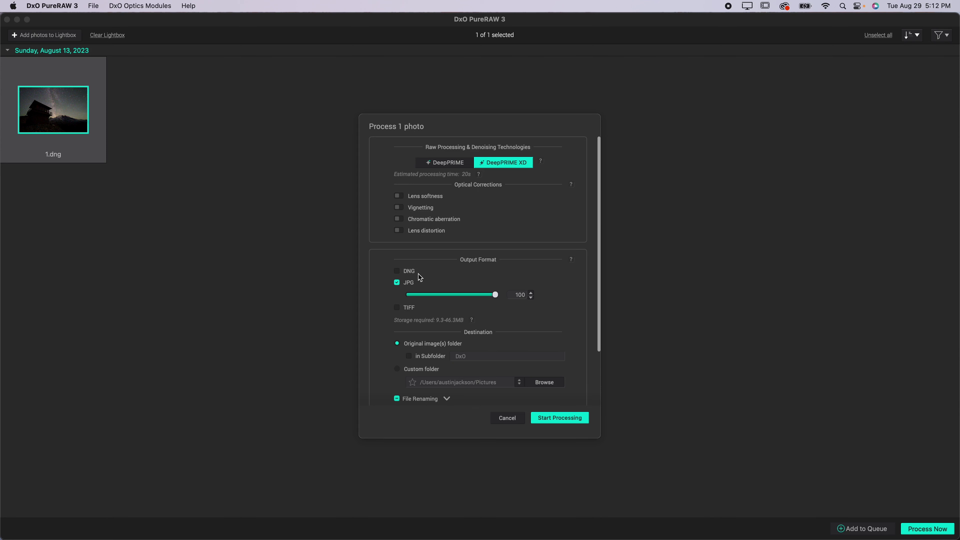
scroll(412, 268, down, 2)
scroll(419, 266, down, 3)
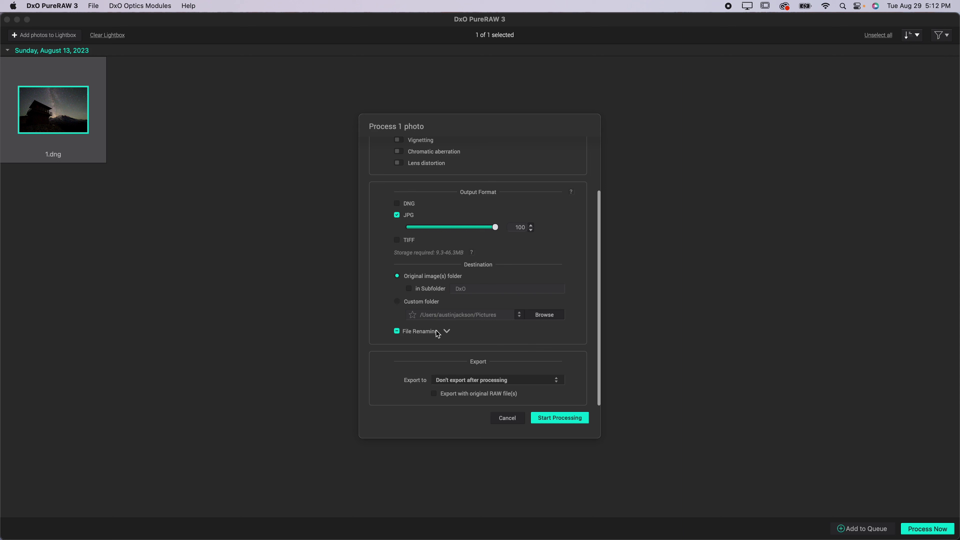
scroll(435, 338, up, 5)
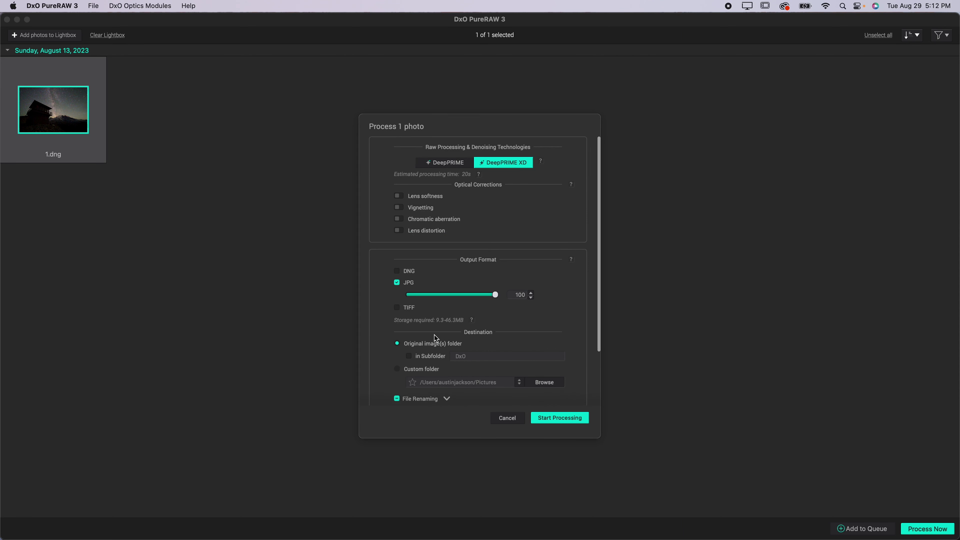
click(557, 418)
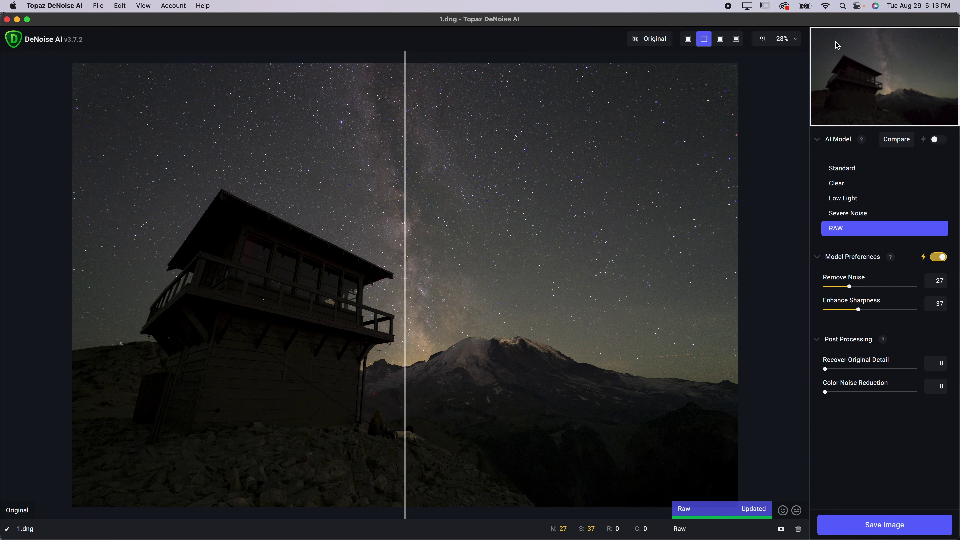
In Topaz DeNoise AI, examine the lookout's balcony and the Milky Way at 100% and 200%
click(796, 44)
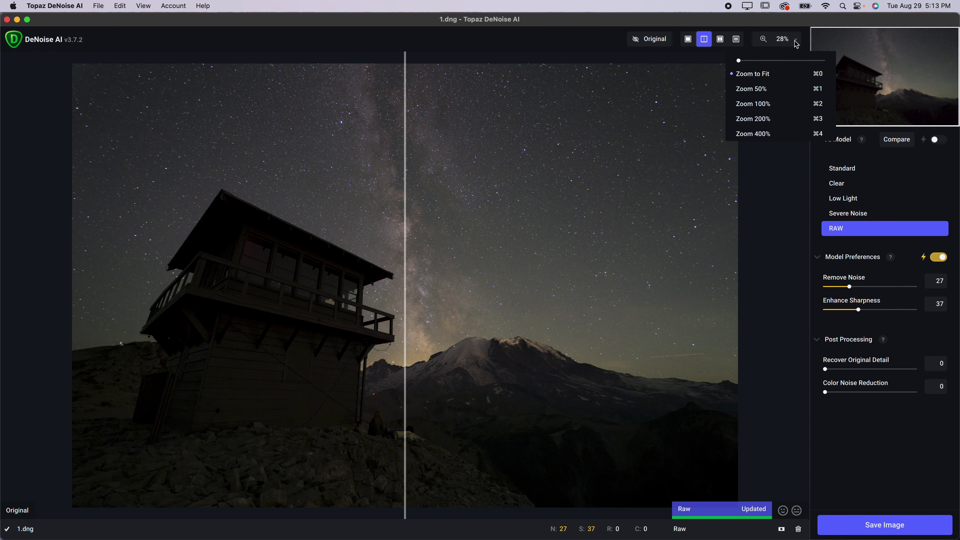
click(769, 102)
drag(456, 289, 530, 254)
click(796, 39)
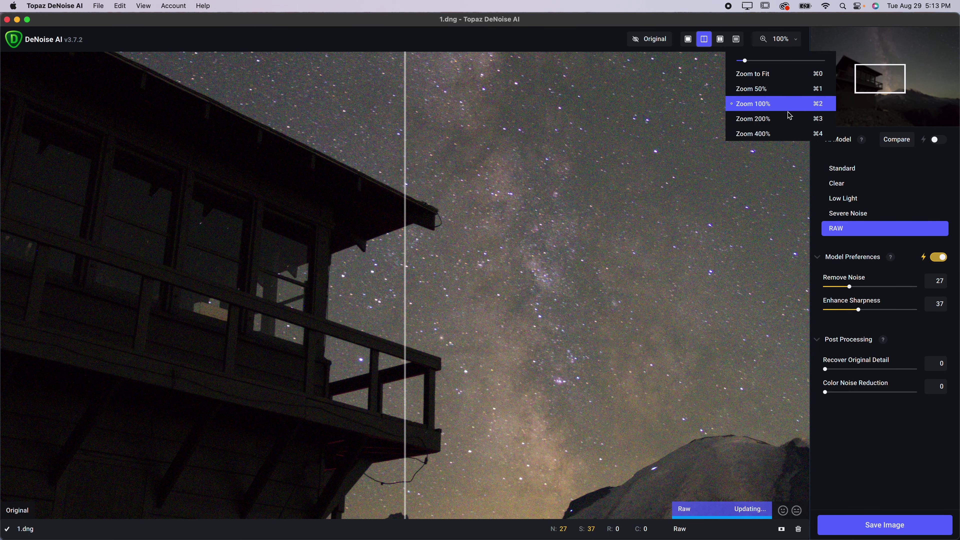
click(787, 116)
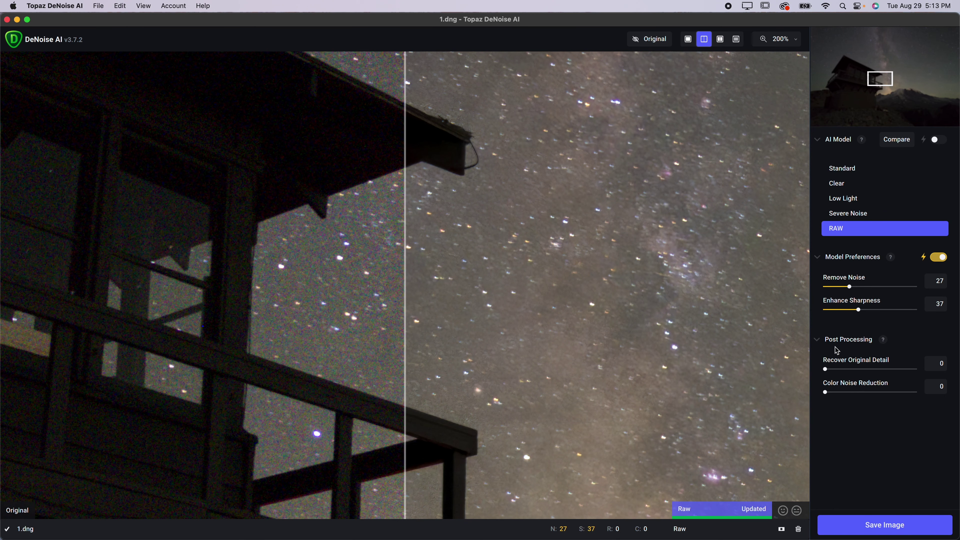
Turn on automatic AI model selection, keep Model Preferences automatic, and compare original and denoised photo with the split divider
click(938, 140)
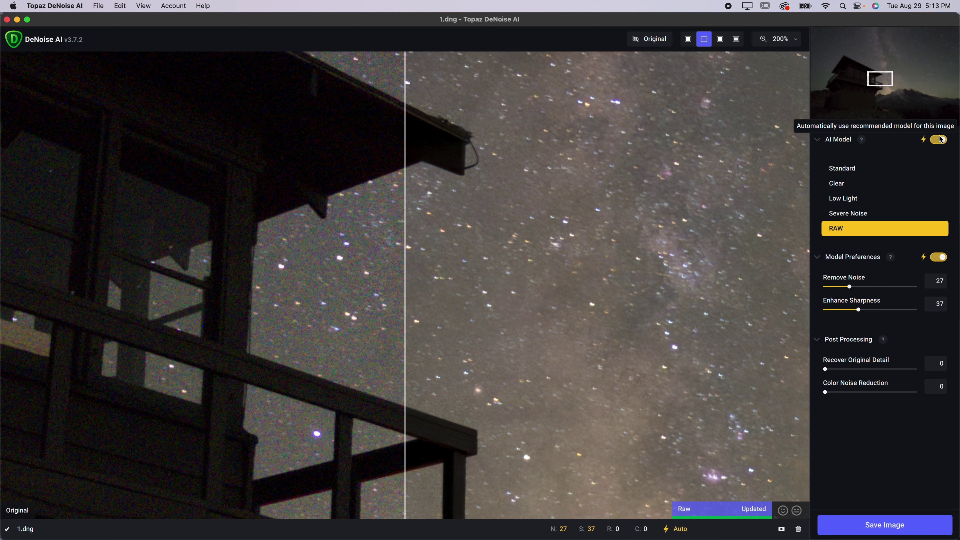
click(941, 260)
click(940, 260)
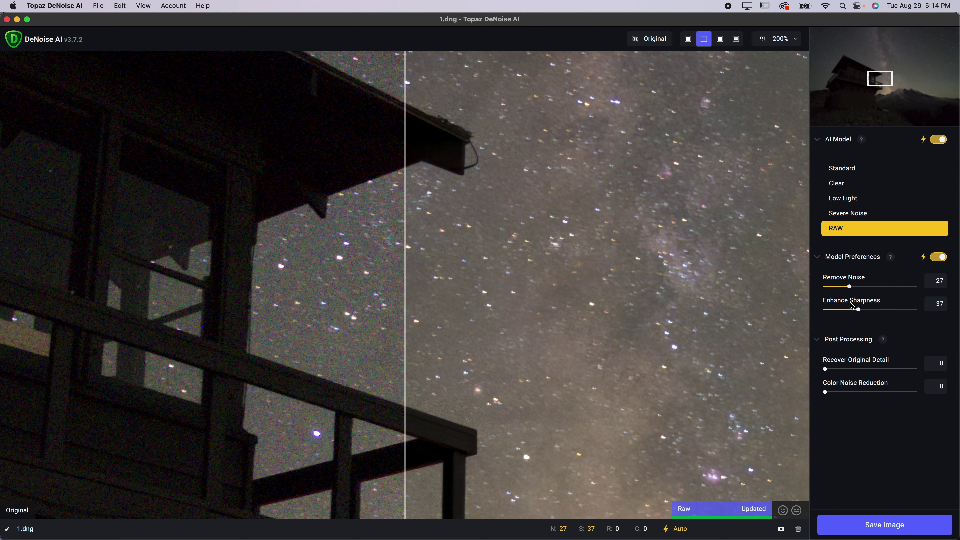
drag(408, 241, 36, 283)
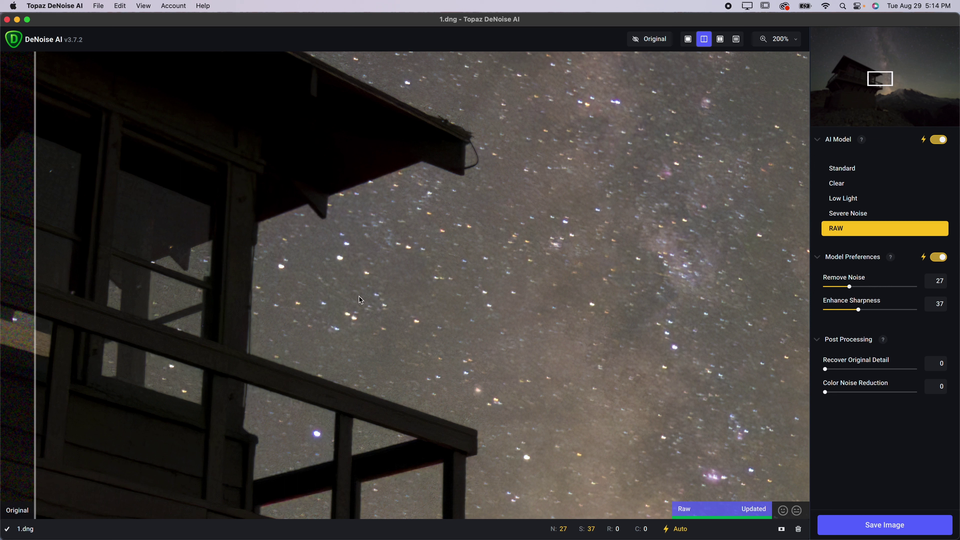
drag(37, 288, 432, 299)
Set Remove Noise to 64 and compare the stars with the original across the split divider
drag(848, 287, 882, 287)
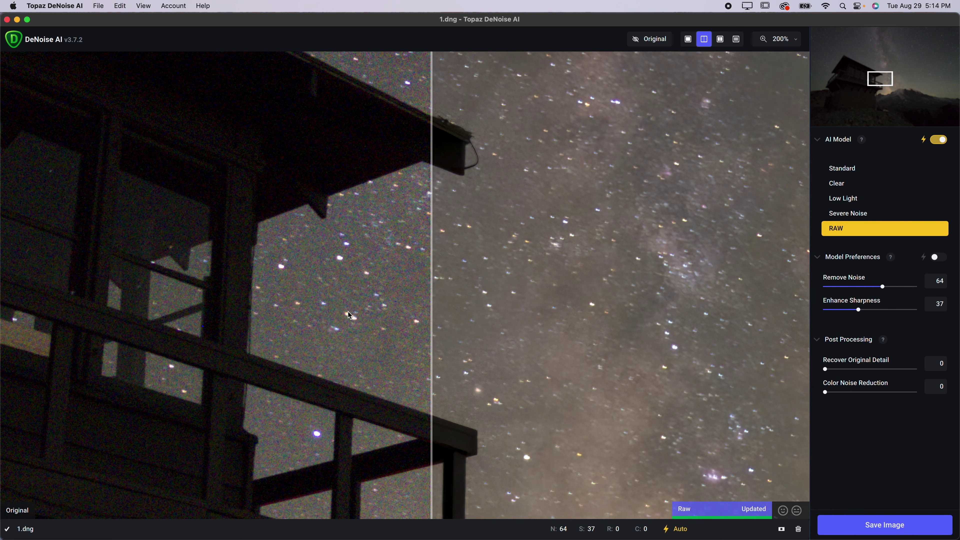
drag(431, 302, 374, 310)
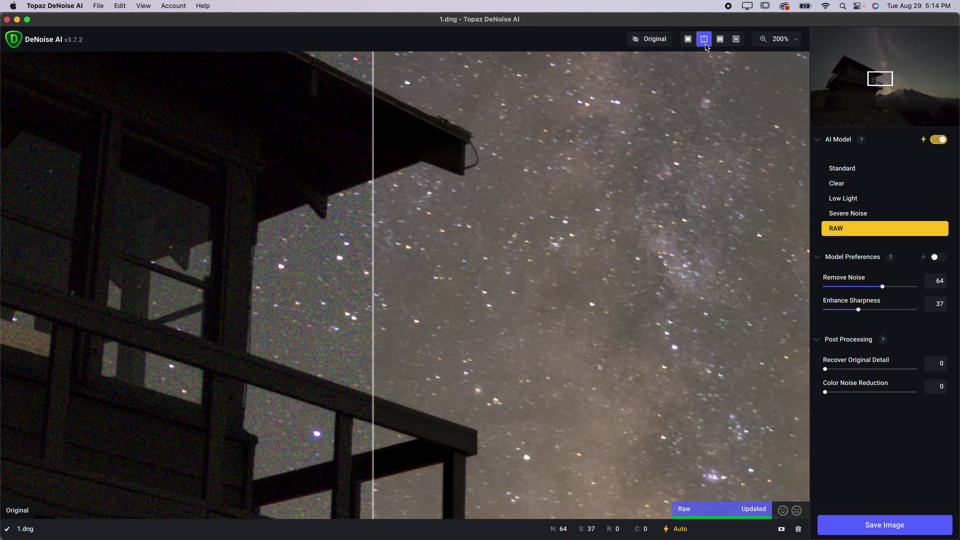
drag(373, 290, 478, 305)
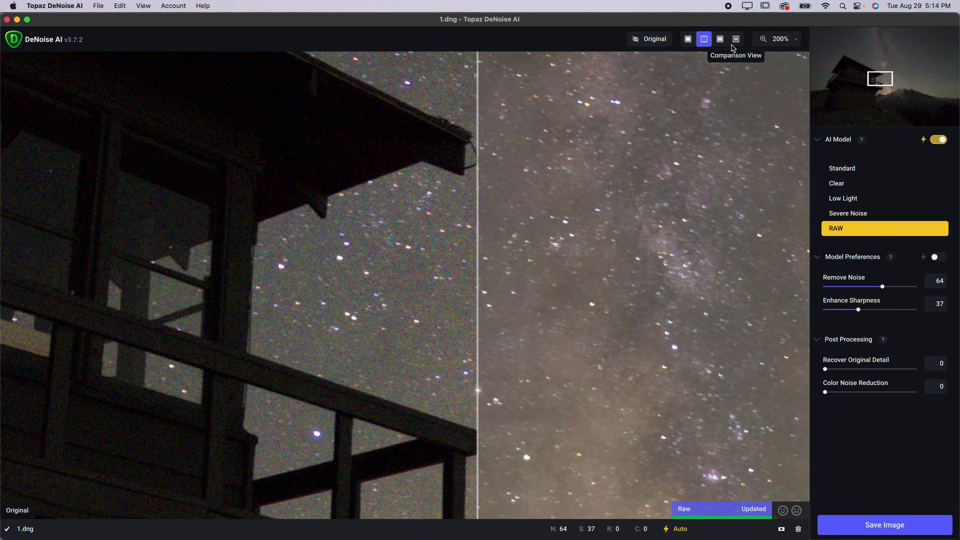
Compare the Raw, Clear, Low Light and Severe Noise models in the four-way view, turning off automatic preferences for Low Light
click(736, 39)
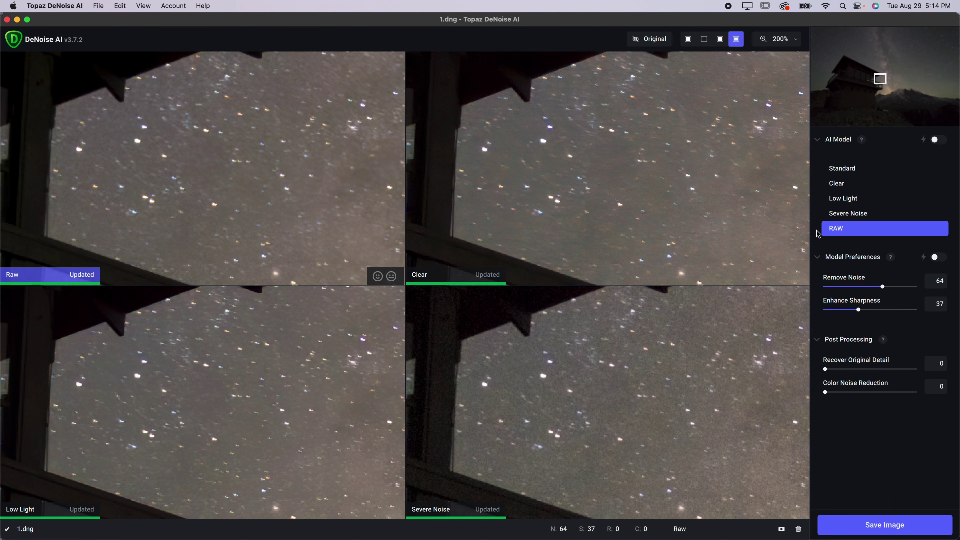
click(648, 234)
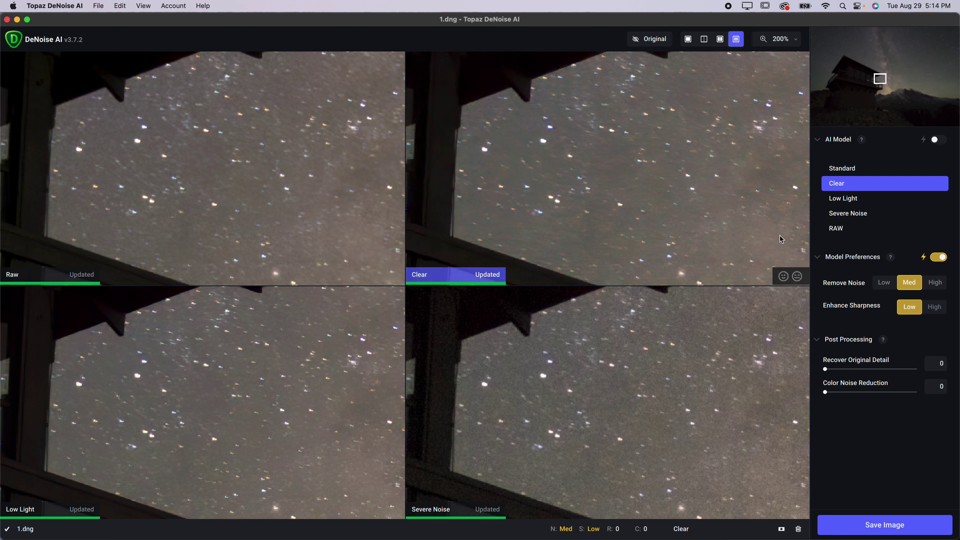
click(305, 379)
click(940, 259)
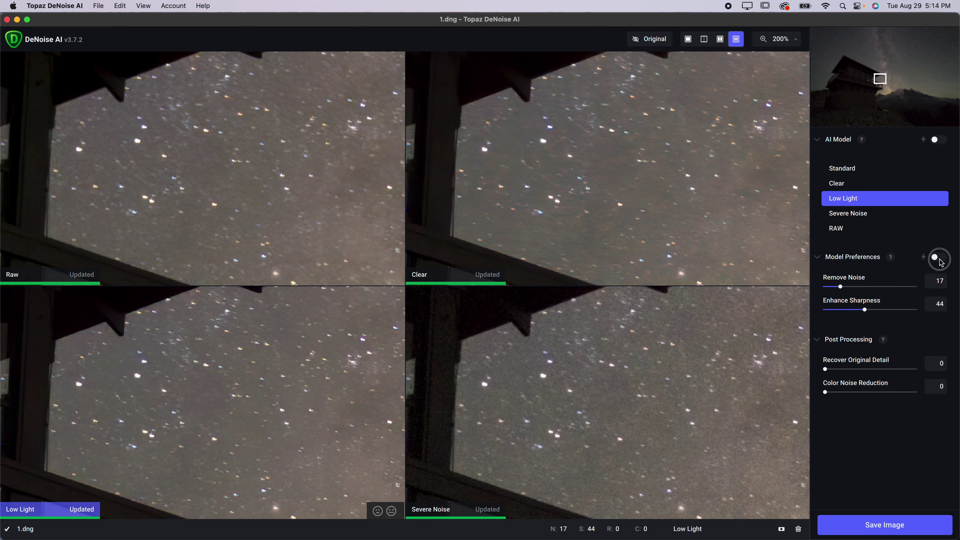
click(689, 413)
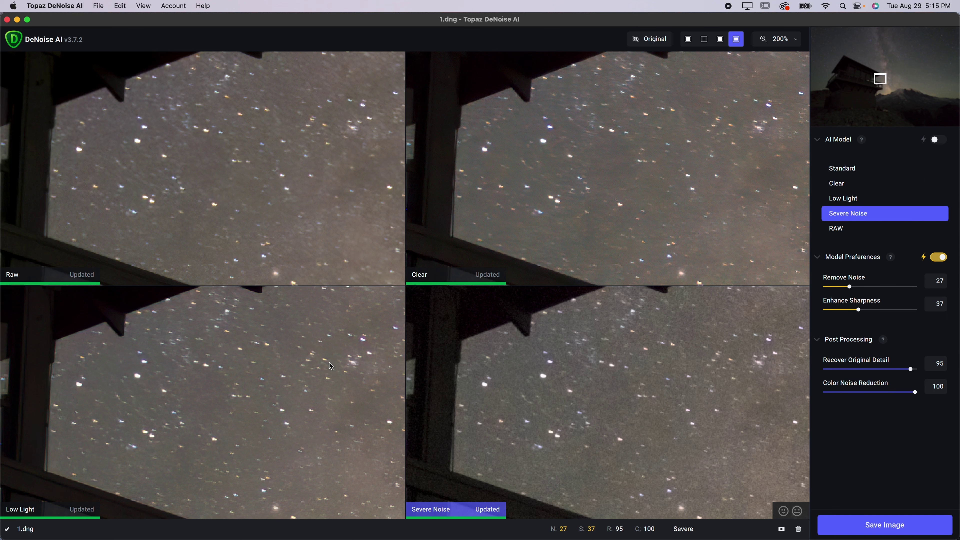
click(181, 158)
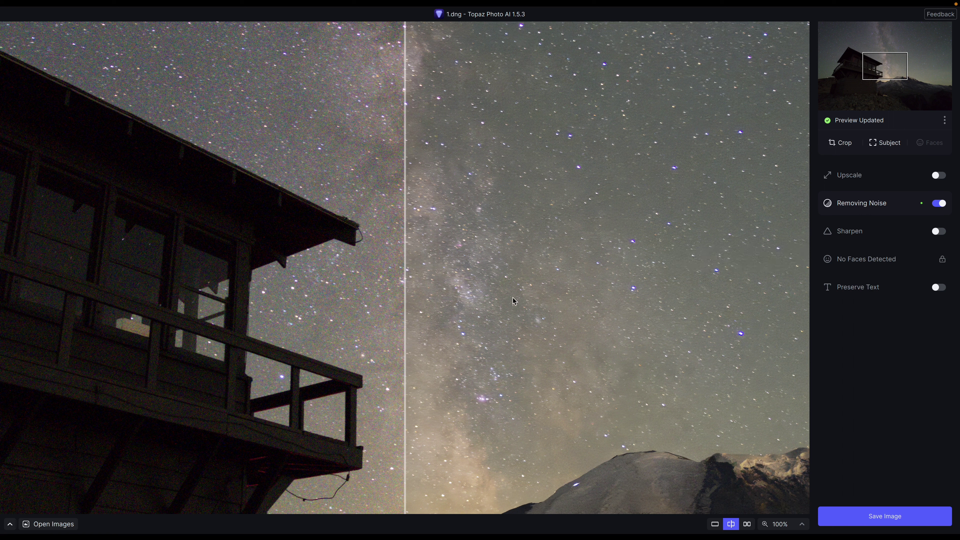
In Topaz Photo AI, set the noise removal model to RAW Normal and compare the stars with the original at 200%
drag(404, 292, 377, 309)
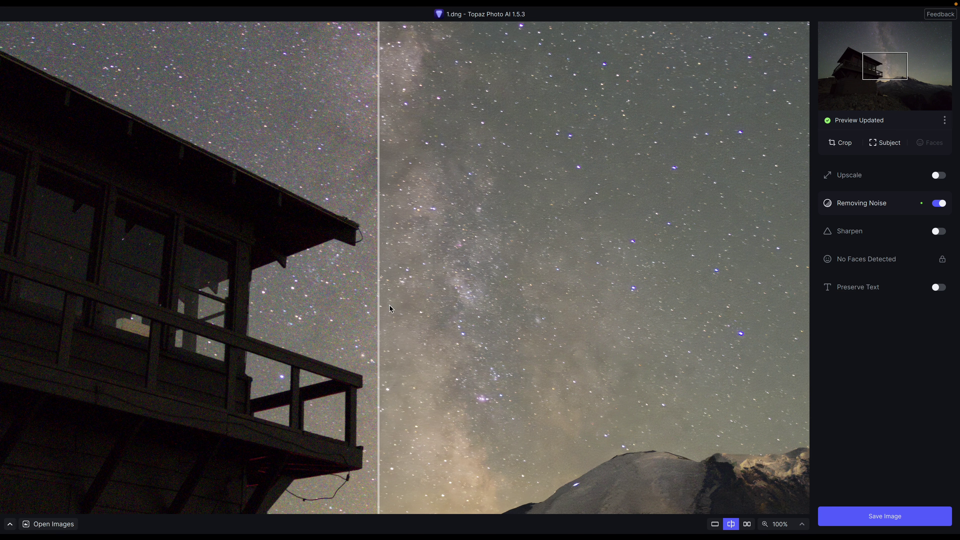
click(874, 203)
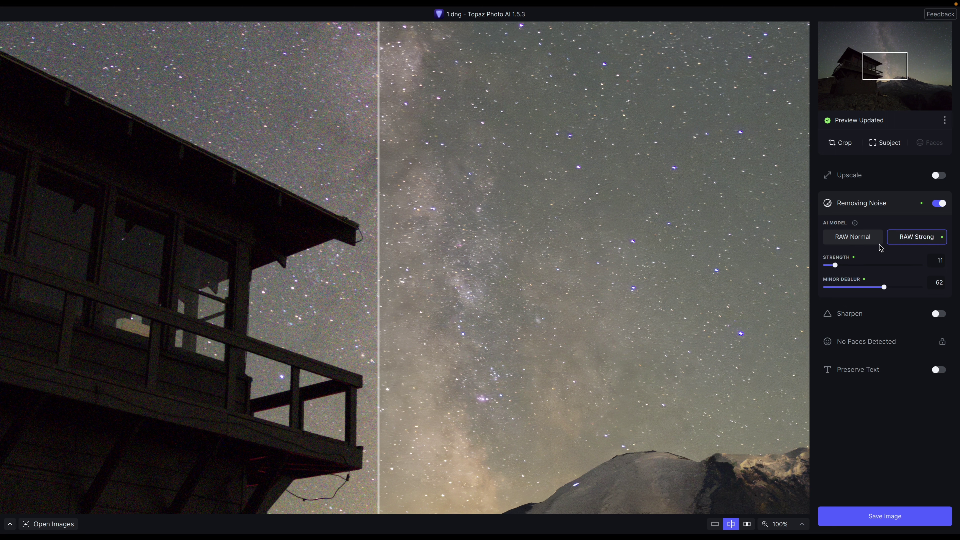
click(869, 244)
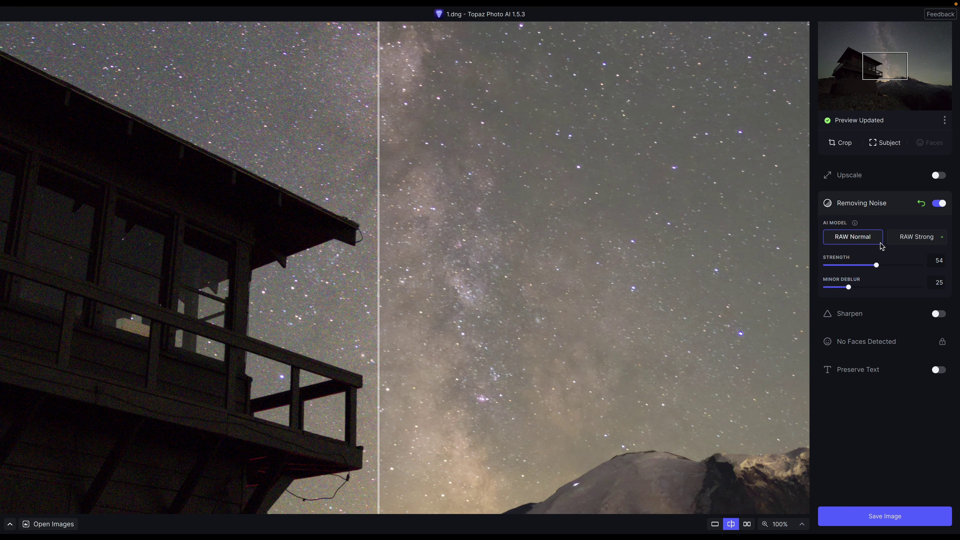
scroll(882, 83, up, 2)
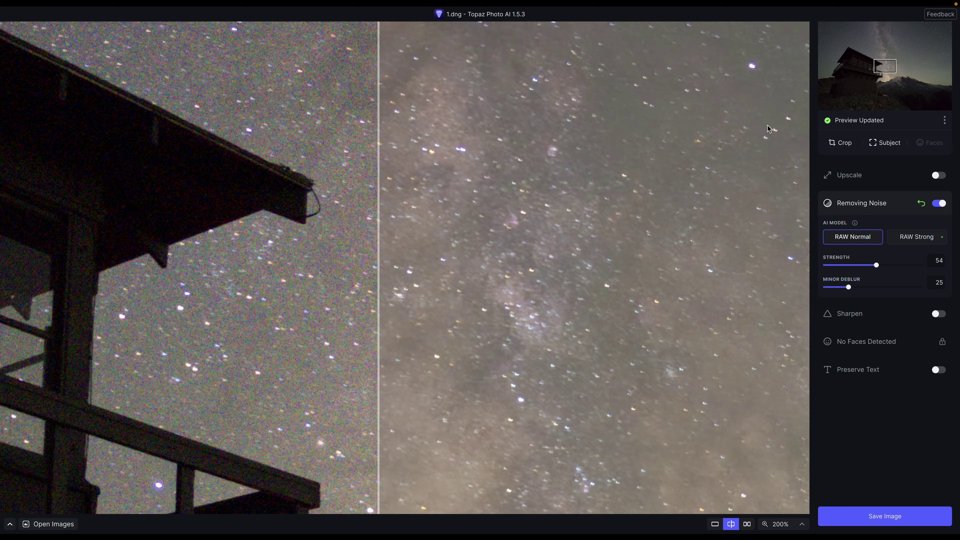
drag(379, 259, 404, 284)
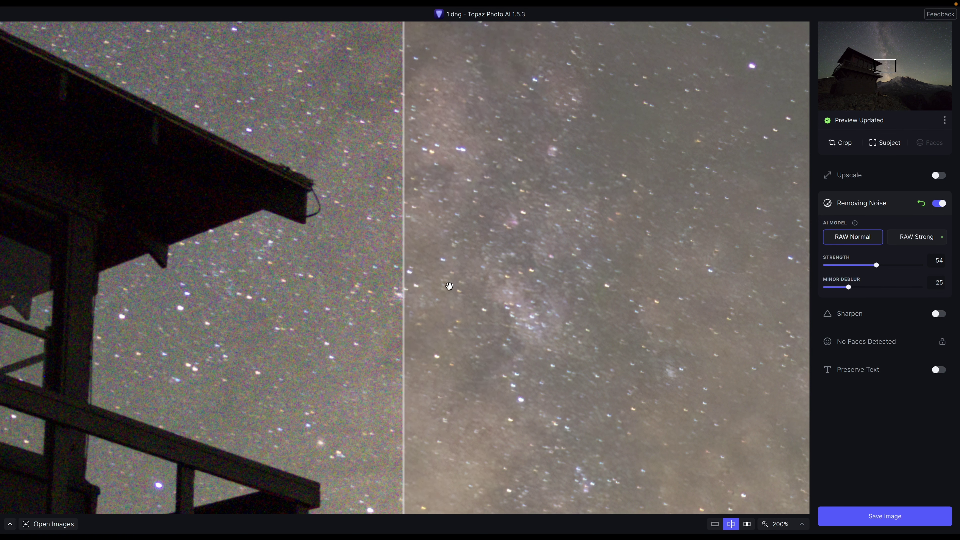
Set the noise removal Strength to 75 and Minor Deblur to 45, comparing the result with the split divider
click(897, 265)
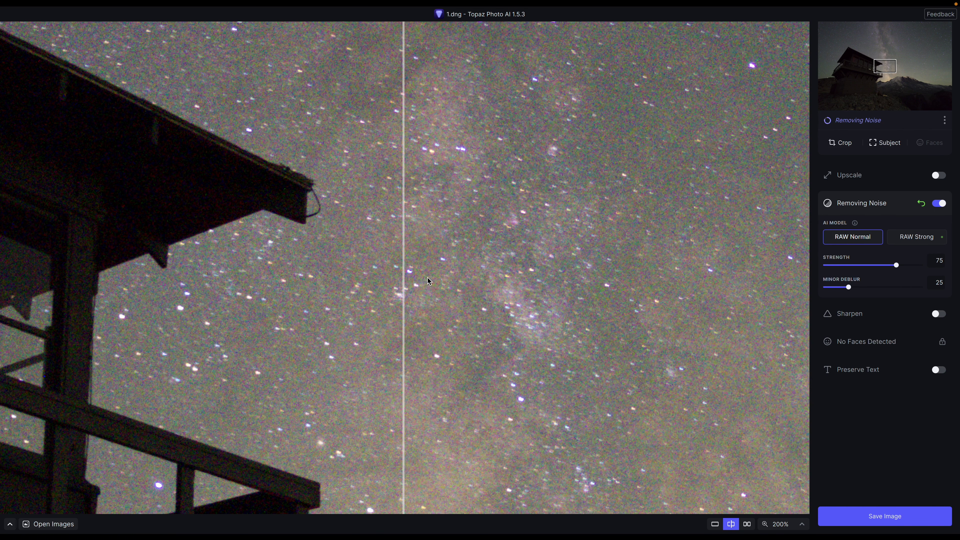
click(868, 287)
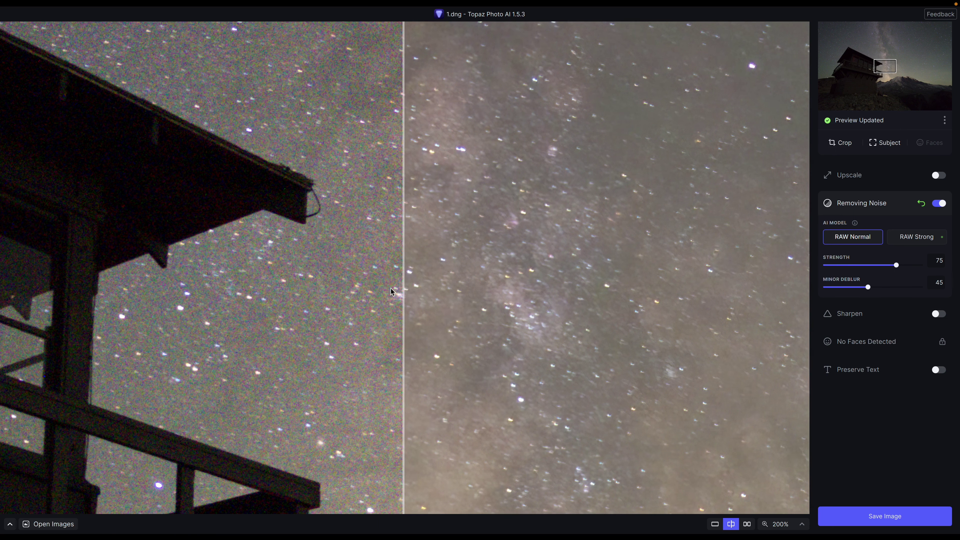
drag(402, 285, 274, 212)
drag(395, 212, 396, 334)
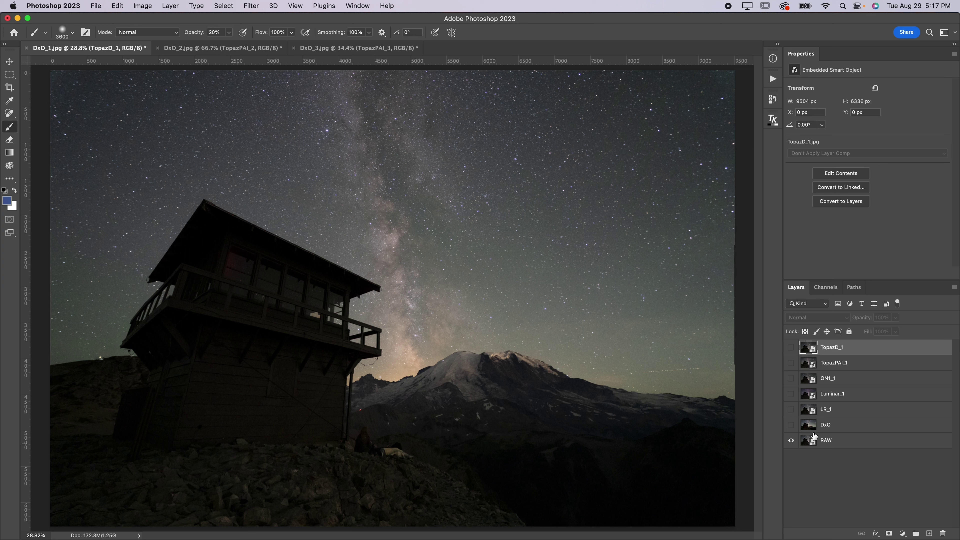
In Photoshop's DxO_1.jpg document, go through the RAW, DxO, LR_1, Luminar_1, ON1_1, TopazPAI_1 and TopazD_1 layers one by one
click(829, 444)
click(830, 428)
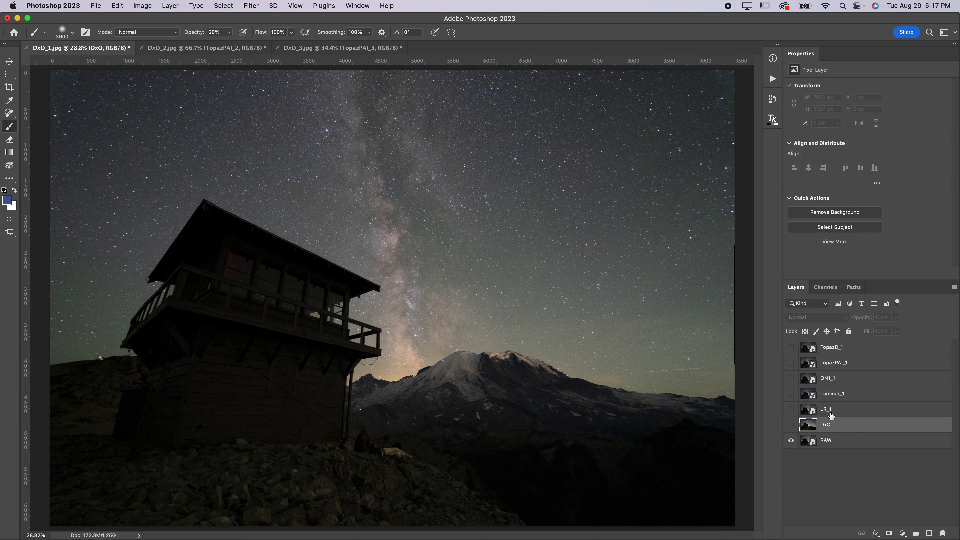
click(832, 414)
click(834, 396)
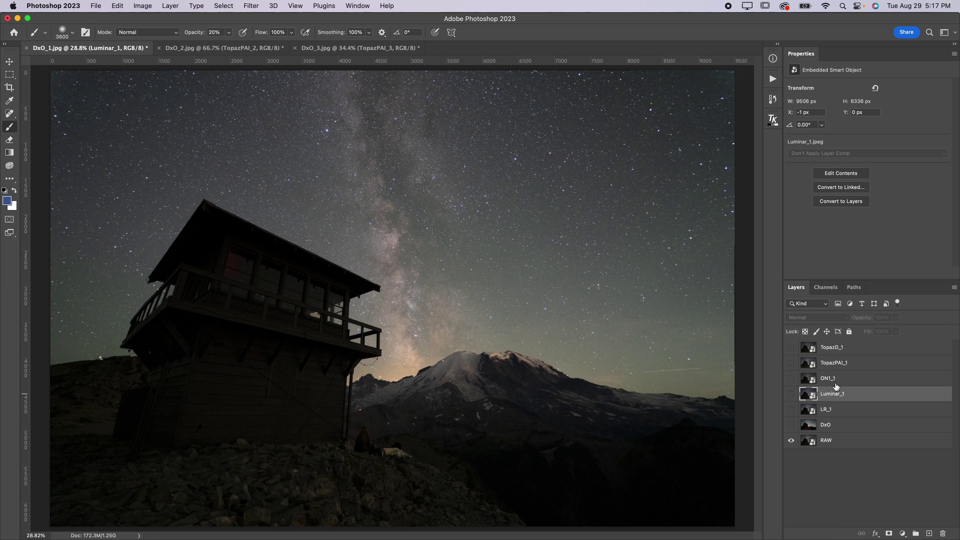
click(835, 383)
click(835, 366)
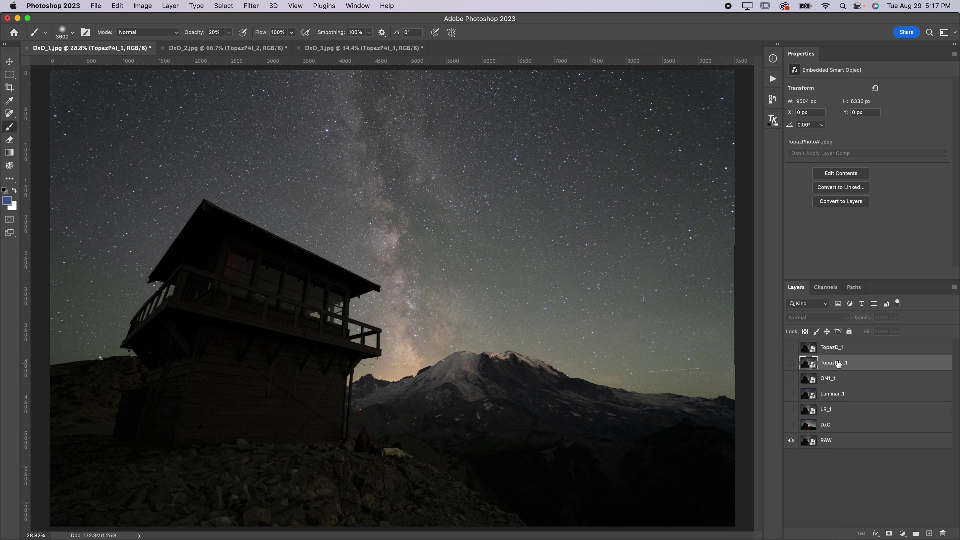
click(835, 353)
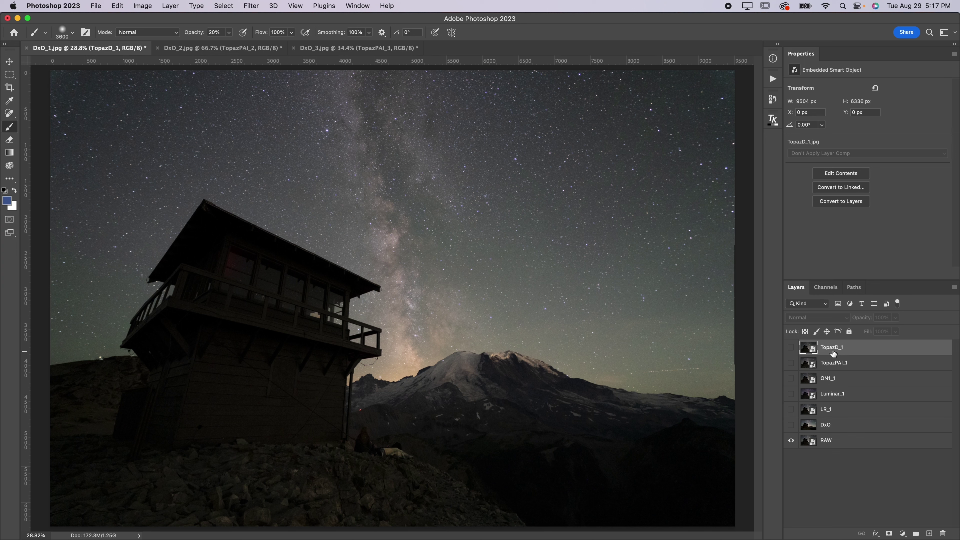
Reveal the DxO, LR_1, Luminar_1, ON1_1, TopazPAI_1 and TopazD_1 layers one after another above RAW to compare the full image
click(792, 426)
click(791, 415)
click(791, 394)
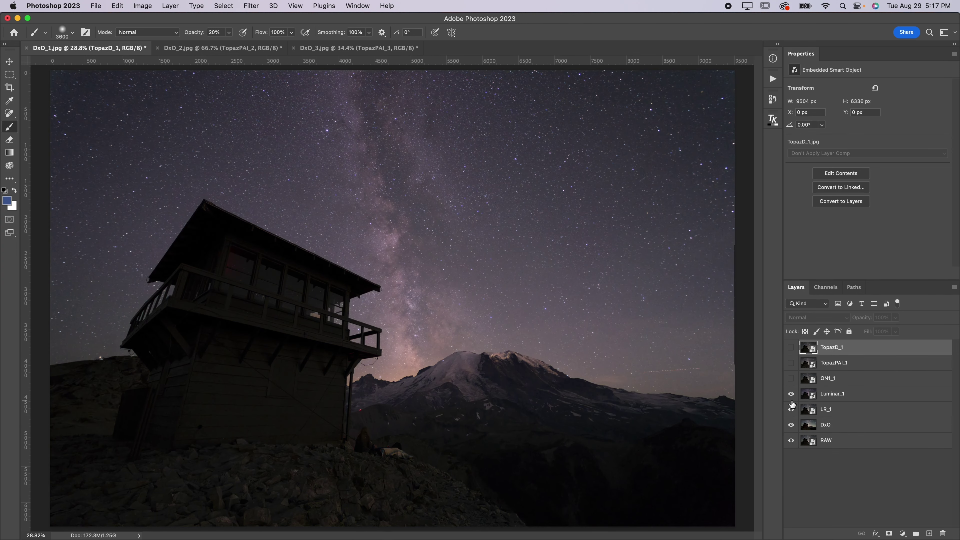
click(791, 380)
click(792, 365)
click(792, 347)
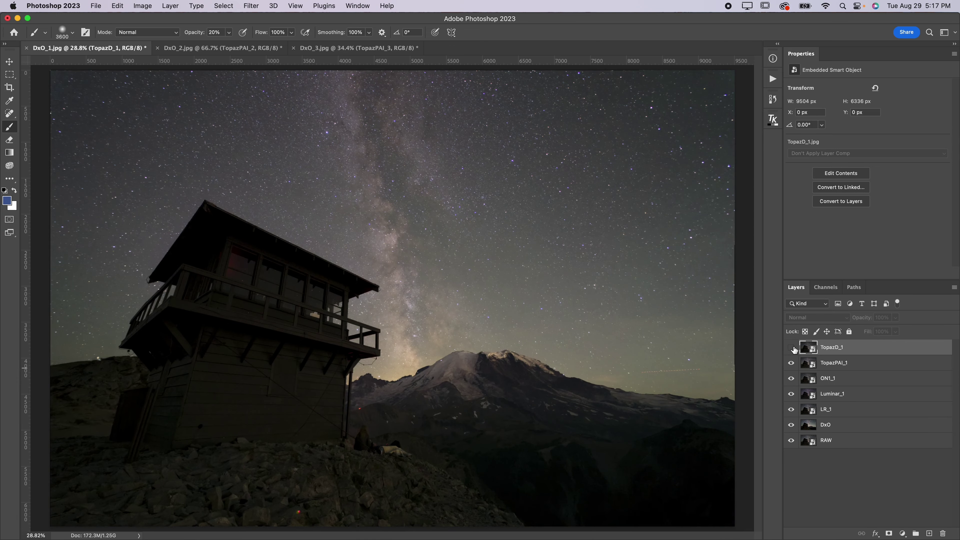
Hide the denoised layers one by one from TopazD_1 down to DxO, comparing each result with the one beneath
click(791, 347)
click(792, 363)
click(791, 378)
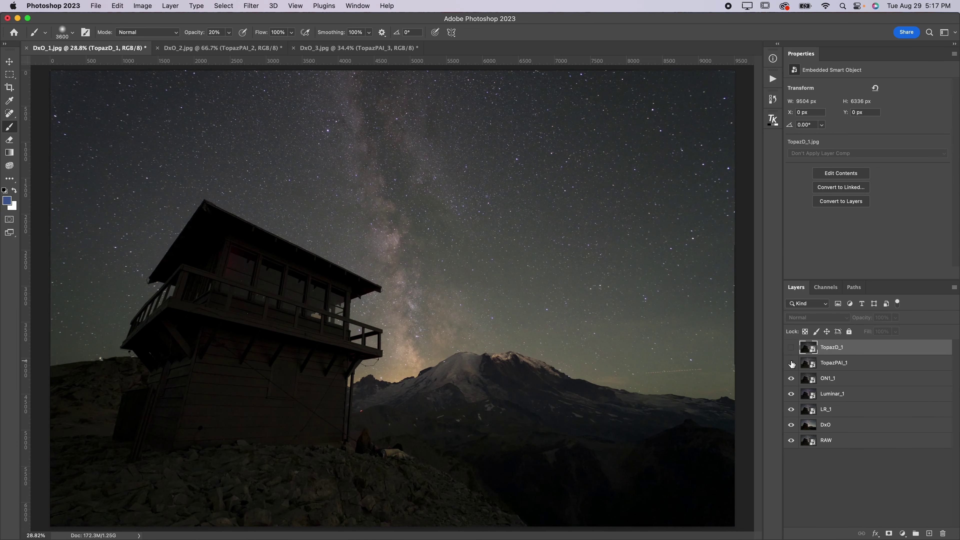
click(792, 395)
click(792, 410)
click(792, 425)
Compare the DxO layer repeatedly with the RAW layer across the whole image
click(791, 425)
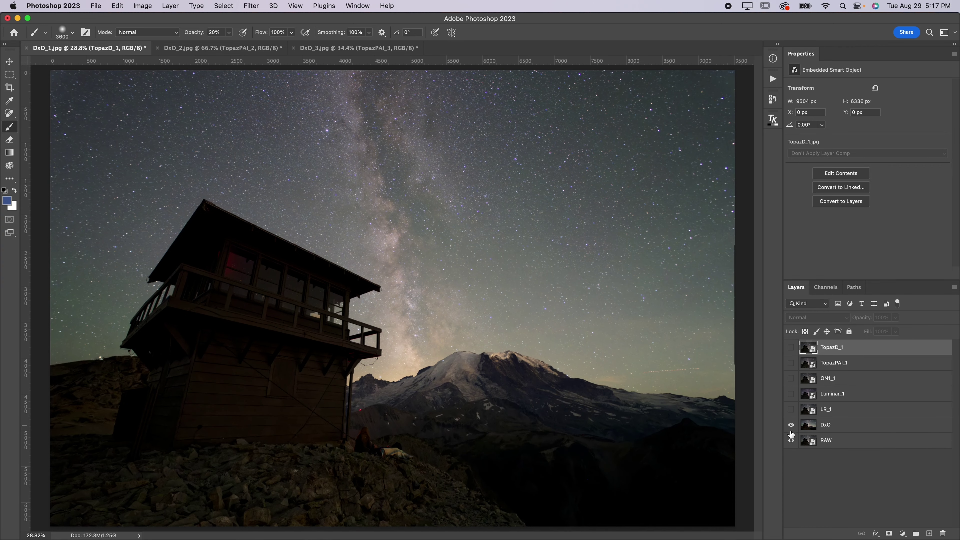
click(791, 425)
click(791, 425)
click(790, 426)
click(791, 425)
Show the LR_1, Luminar_1, ON1_1, TopazPAI_1 and TopazD_1 layers again in order, examining the color and brightness changes
click(791, 410)
click(790, 394)
click(791, 379)
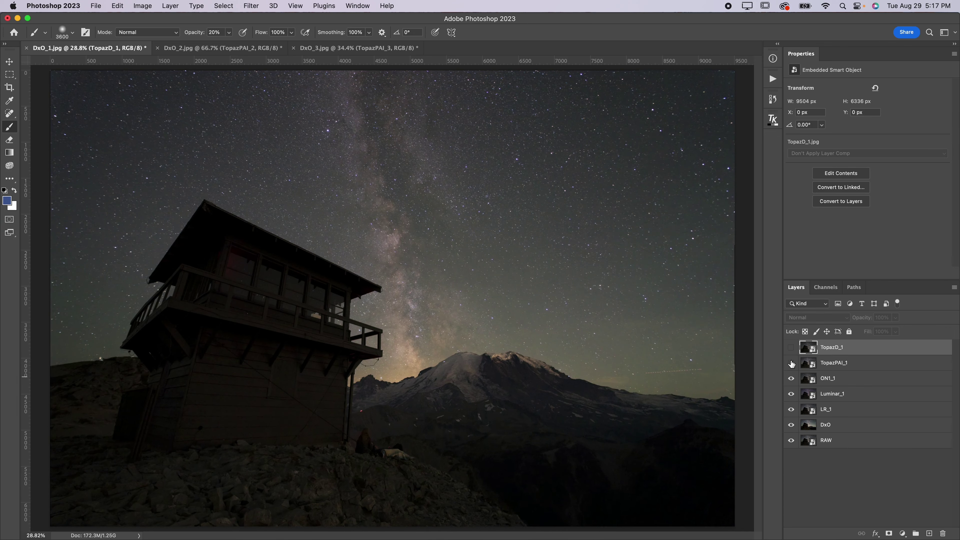
click(791, 363)
click(791, 347)
Hide the denoised layers in descending order until only RAW is visible, checking Luminar_1 on and off along the way
click(790, 363)
click(791, 378)
click(791, 397)
click(791, 397)
click(791, 397)
click(791, 409)
click(791, 425)
At 200% on the lookout's roof corner and stars, compare the DxO and LR_1 layers in turn with RAW
scroll(421, 289, up, 10)
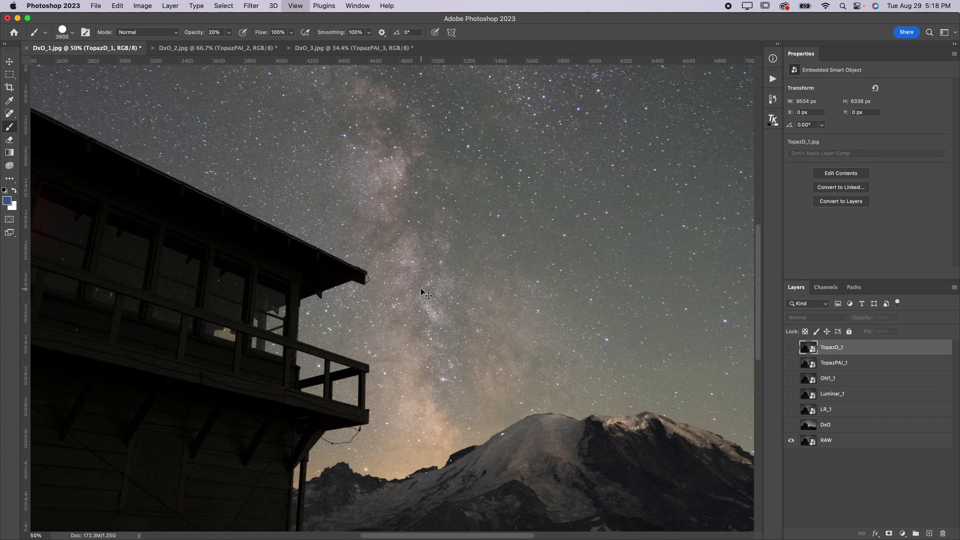
scroll(421, 288, left, 5)
scroll(421, 289, down, 3)
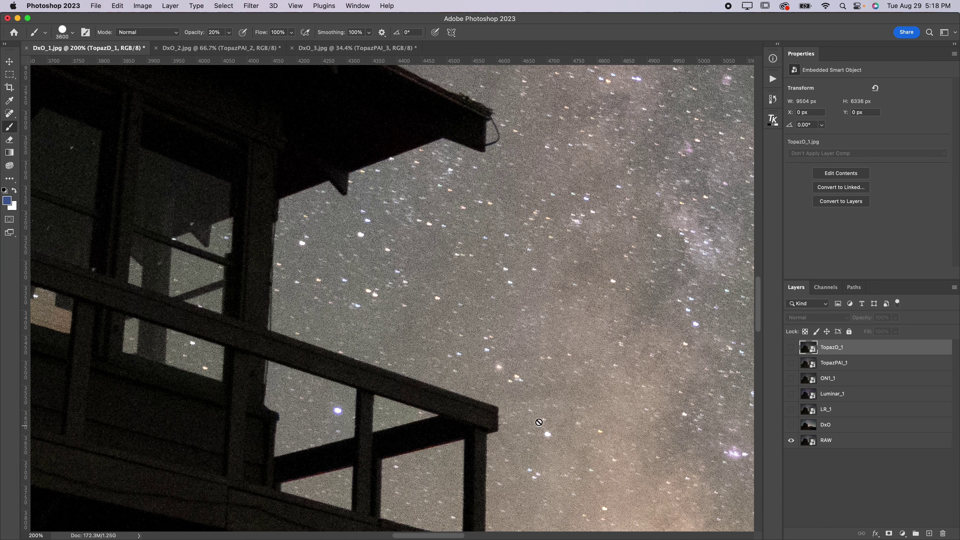
click(791, 424)
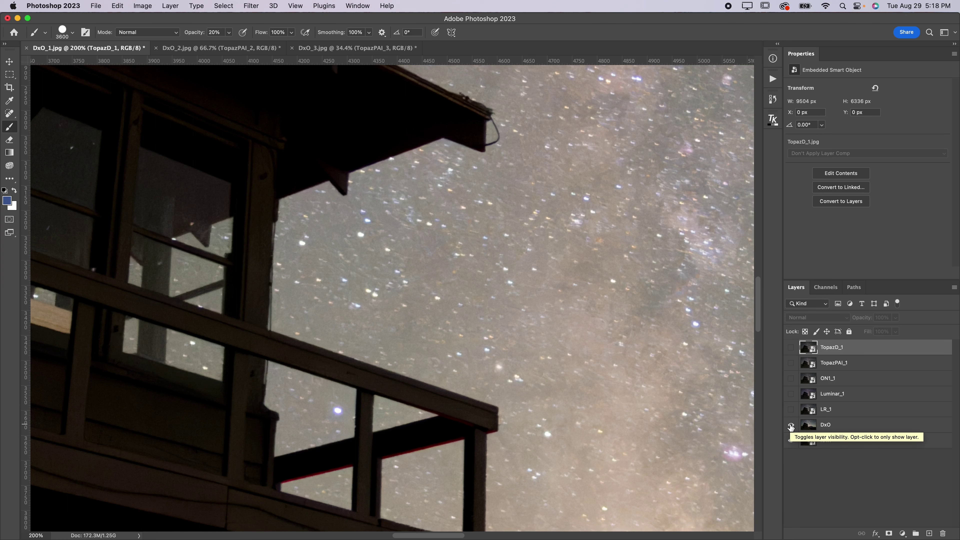
click(791, 425)
click(791, 425)
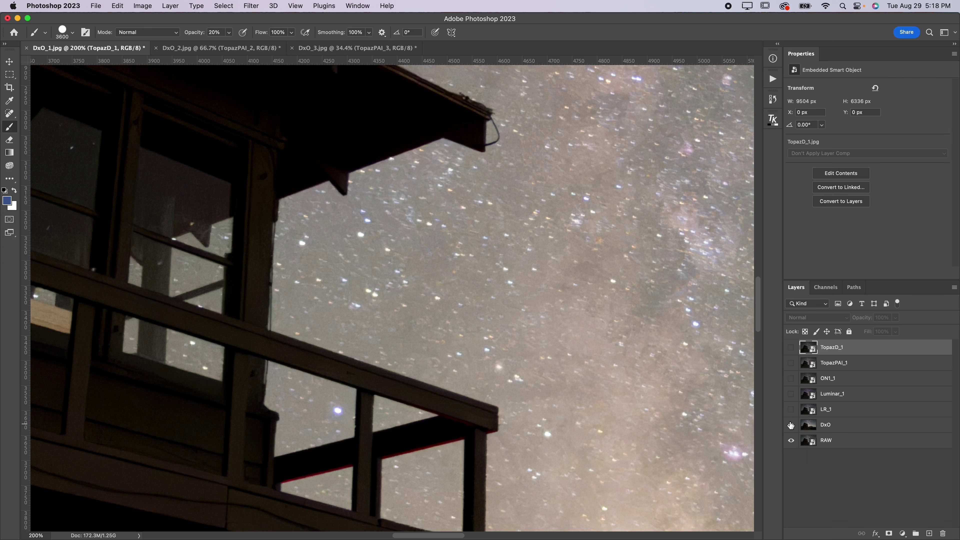
click(791, 426)
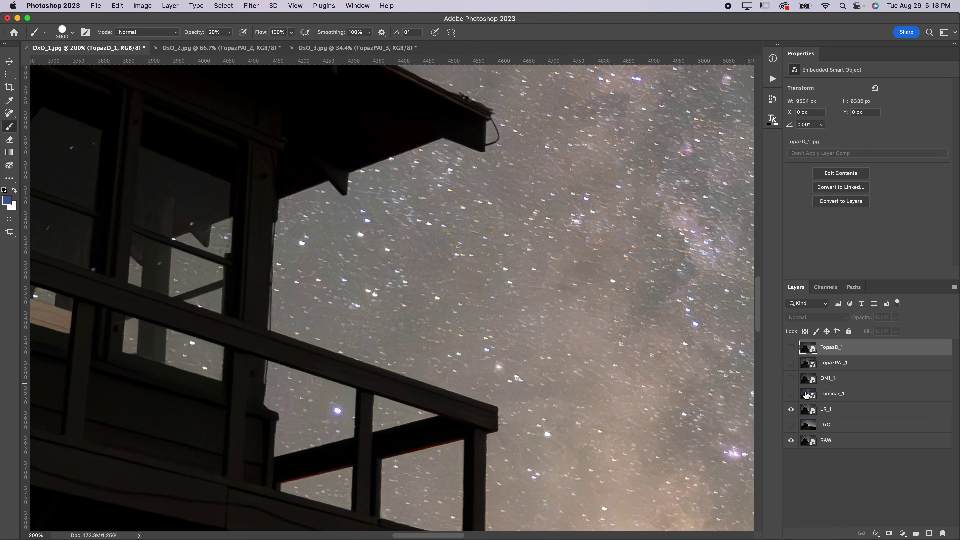
click(791, 410)
click(791, 411)
Compare the Luminar_1 layer with RAW at the lookout's roof corner, checking the remaining noise and color
click(791, 395)
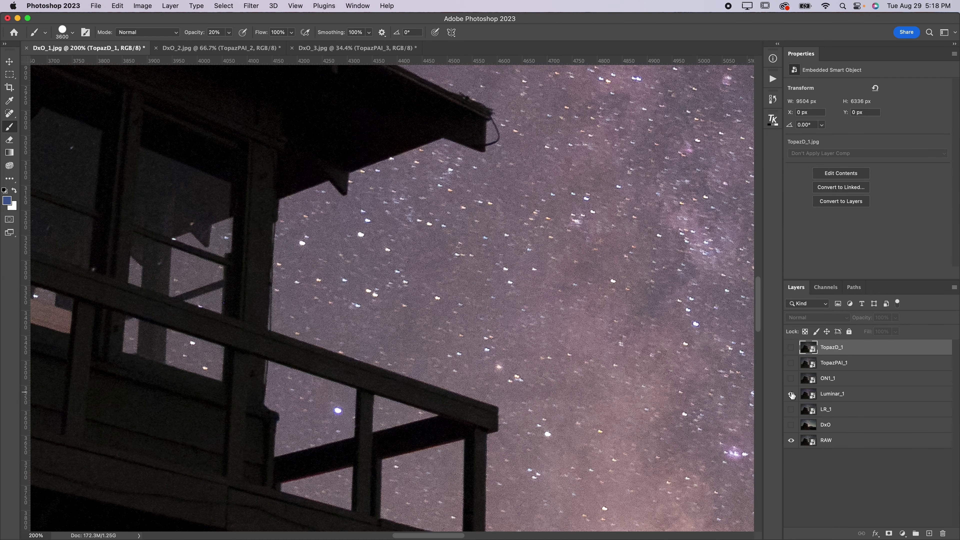
click(791, 394)
click(791, 395)
click(791, 395)
click(791, 395)
click(791, 394)
click(792, 394)
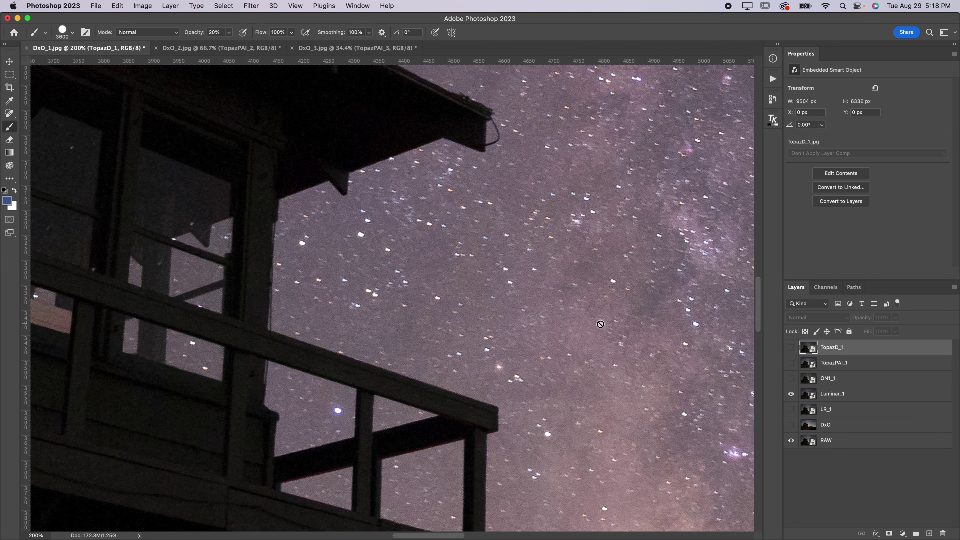
click(793, 395)
click(793, 395)
click(792, 395)
Compare the ON1_1 layer with RAW at the lookout's roof corner, checking alignment, stars and noise
click(792, 379)
click(792, 379)
click(792, 379)
click(792, 379)
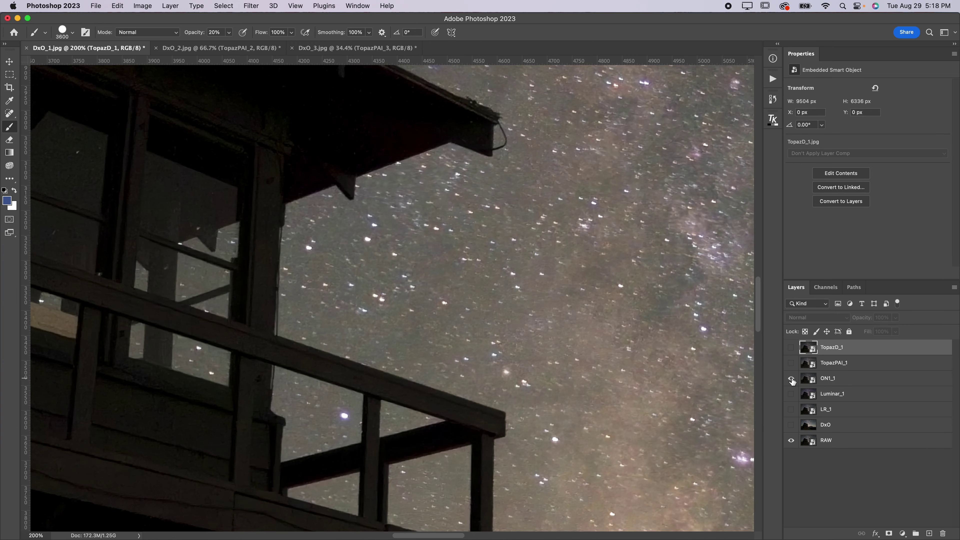
click(791, 379)
click(791, 379)
click(791, 379)
click(791, 379)
click(791, 379)
Compare the TopazPAI_1 layer with RAW at the lookout's roof corner
click(792, 363)
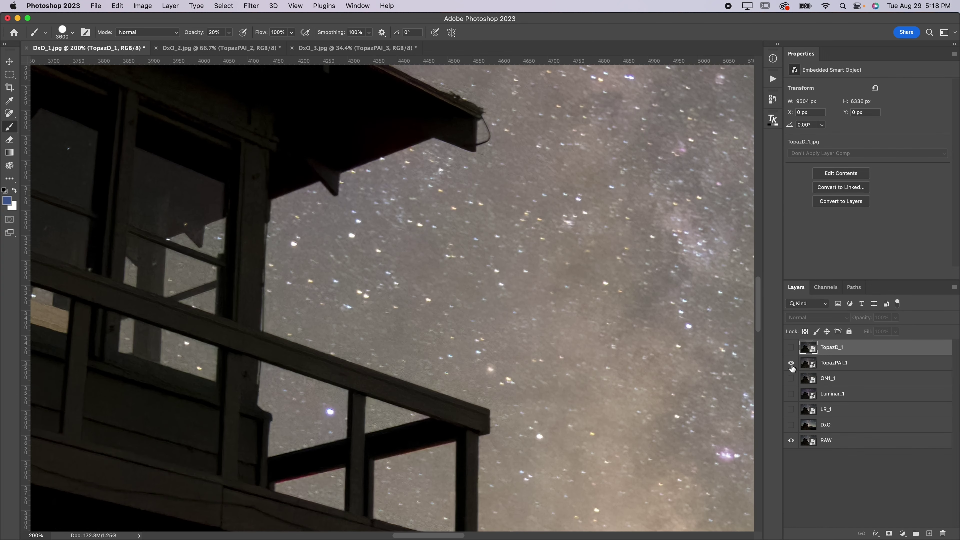
click(792, 364)
click(791, 363)
click(791, 364)
click(791, 363)
Compare the TopazD_1 layer with RAW at the lookout's roof corner
click(791, 348)
click(791, 352)
click(791, 352)
click(791, 350)
click(791, 350)
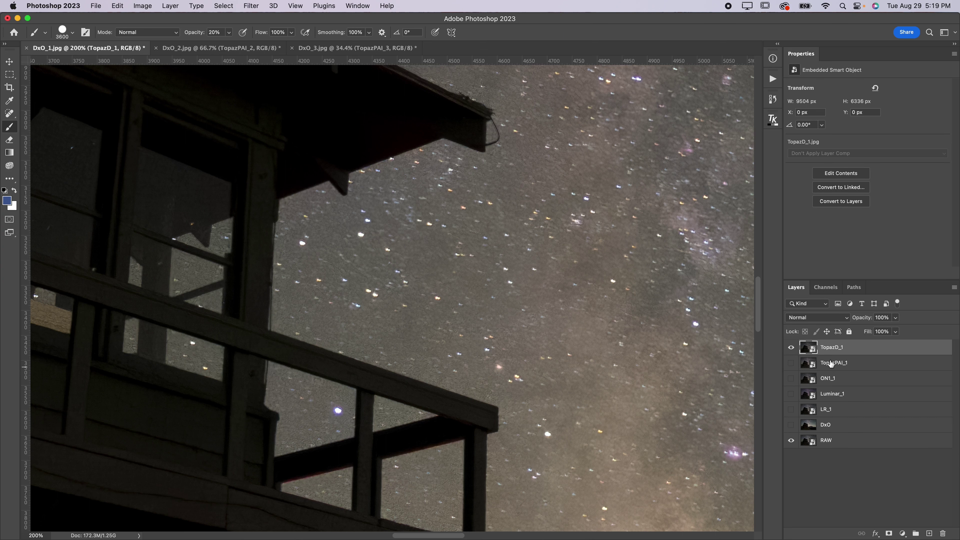
Compare the TopazD_1 layer directly with the TopazPAI_1 layer beneath it
click(789, 347)
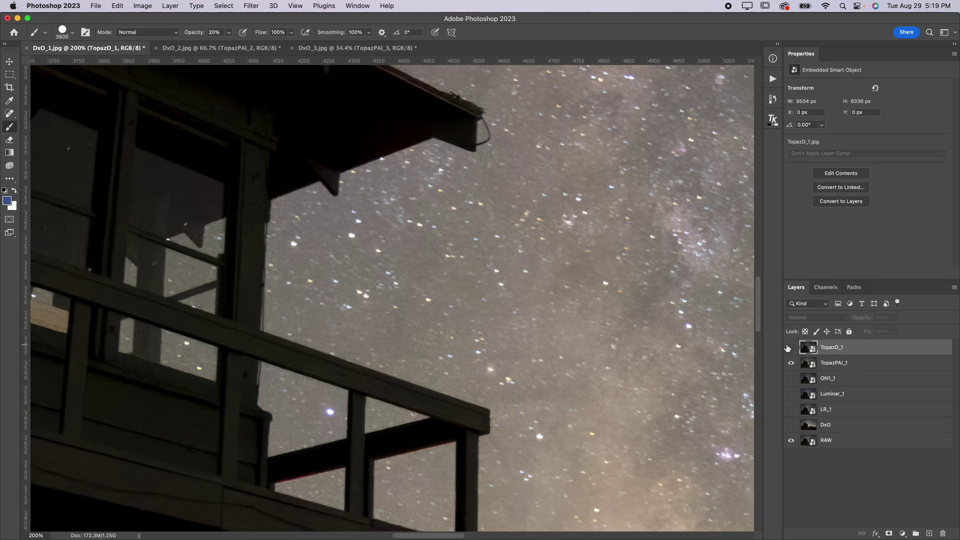
click(790, 347)
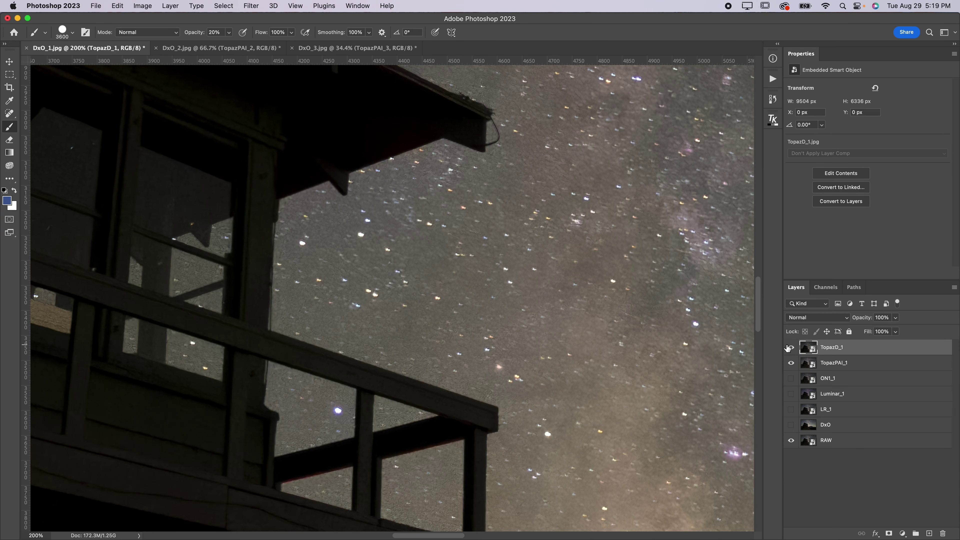
click(788, 348)
click(789, 347)
click(791, 347)
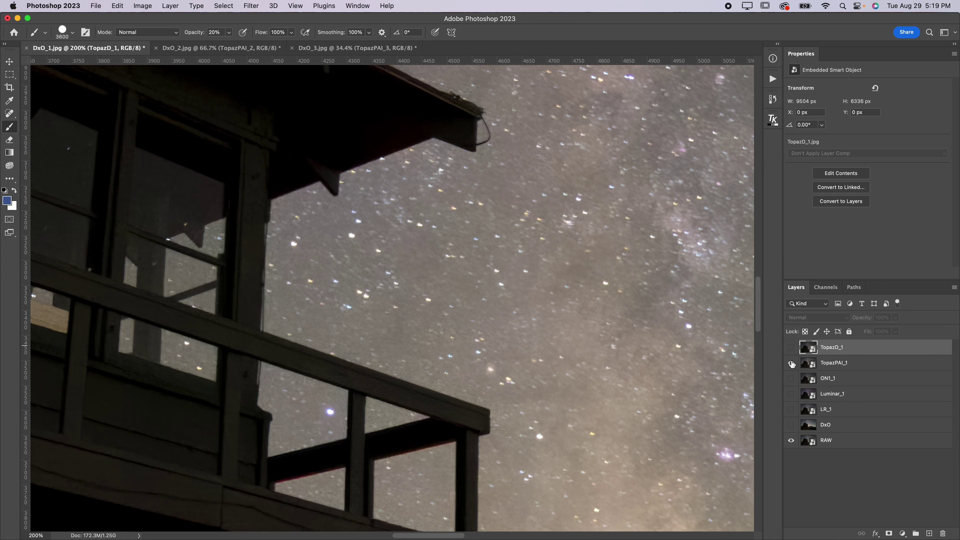
Hide the RAW layer and show DxO and LR_1 beneath TopazPAI_1, with the mountain ridge in view
click(791, 441)
click(792, 426)
scroll(655, 367, right, 10)
scroll(655, 366, right, 15)
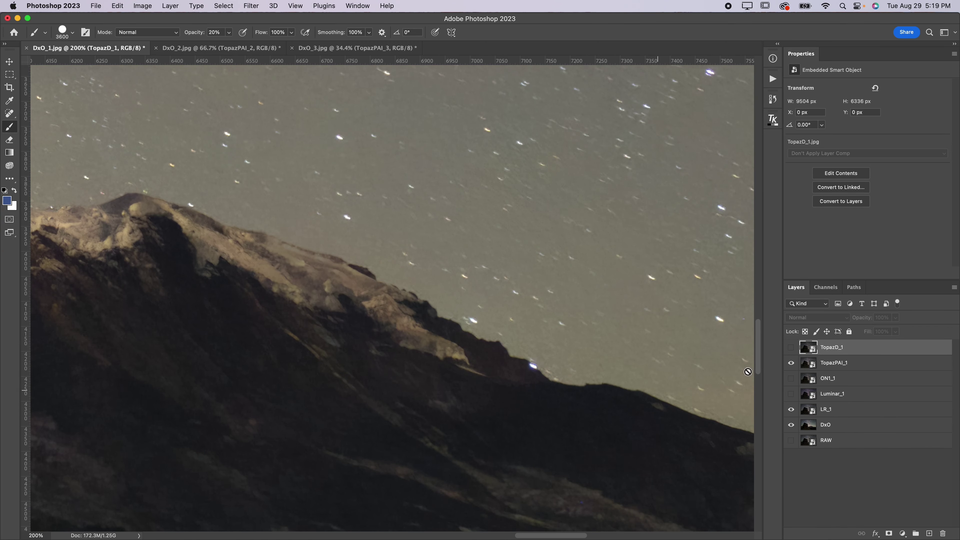
Compare the TopazPAI_1, LR_1 and DxO layers for detail and noise along the mountain ridge at 200%
click(791, 364)
click(791, 410)
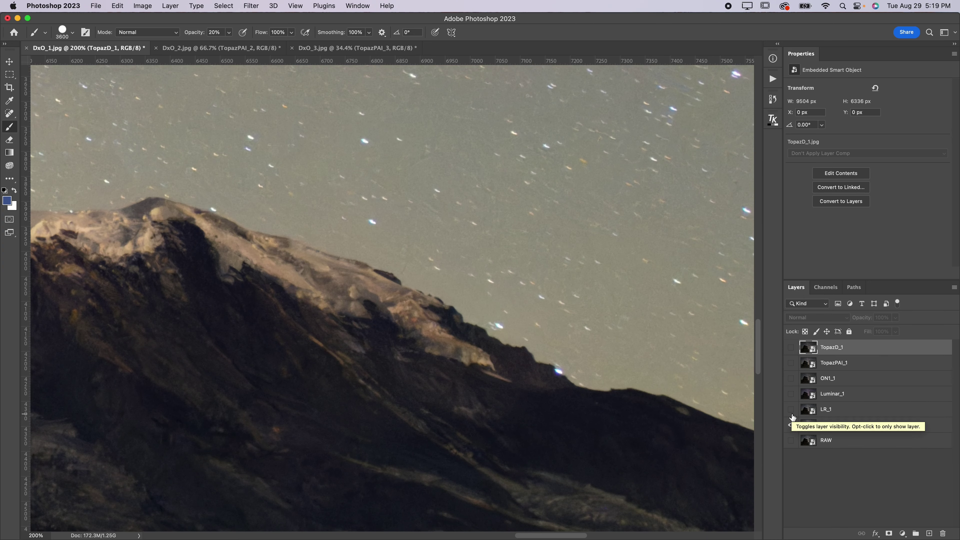
click(791, 411)
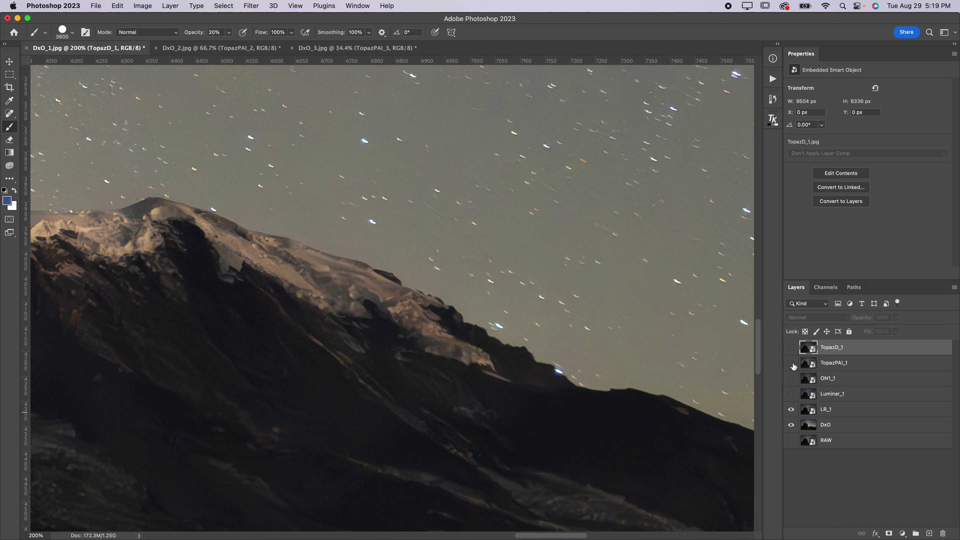
click(792, 364)
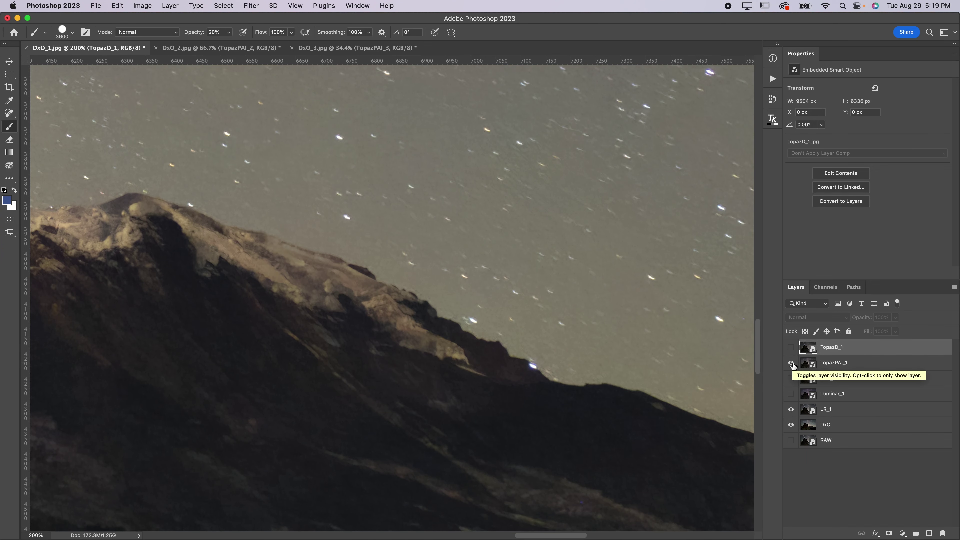
click(792, 364)
click(791, 409)
click(791, 411)
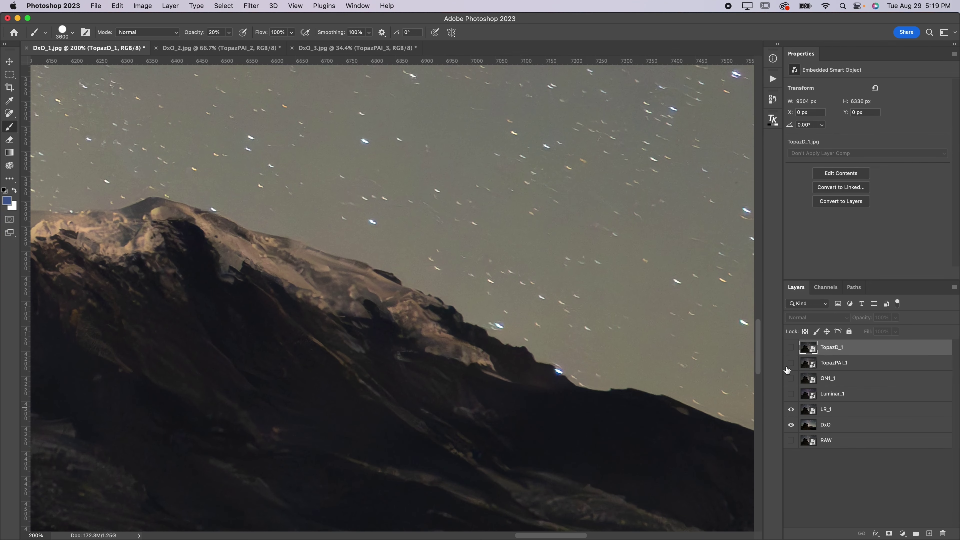
Examine the stars above the mountain peak at about 345% in the LR_1, DxO and TopazPAI_1 layers
scroll(491, 331, up, 10)
scroll(476, 320, left, 10)
scroll(462, 309, up, 5)
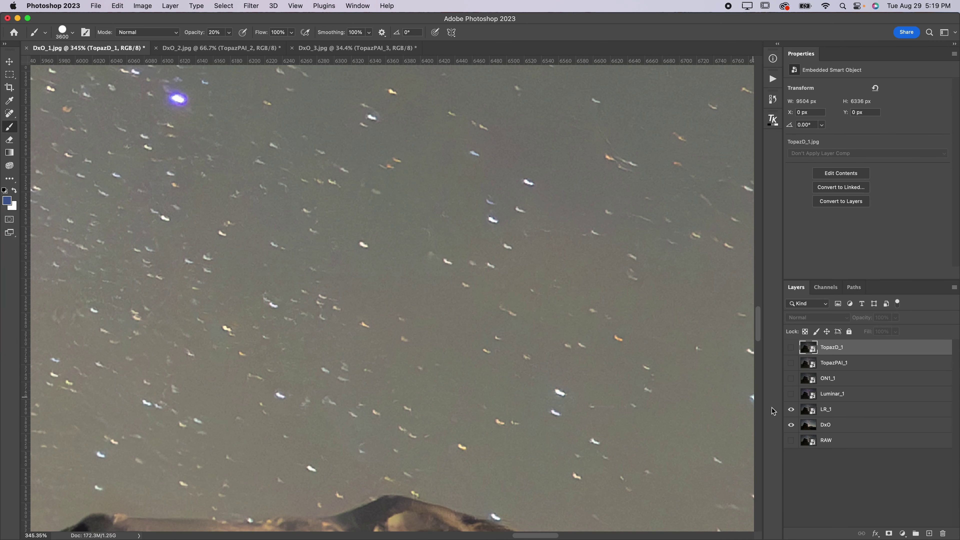
click(791, 409)
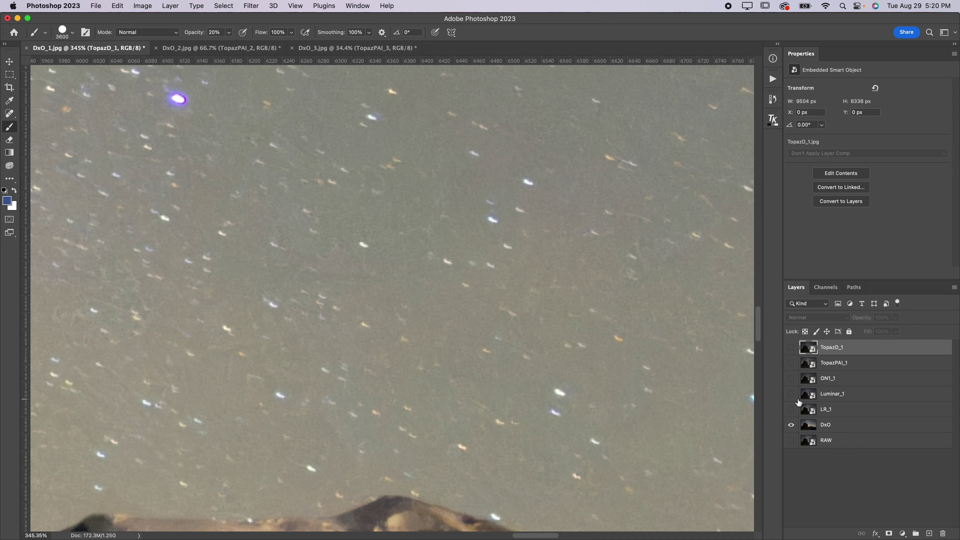
click(791, 363)
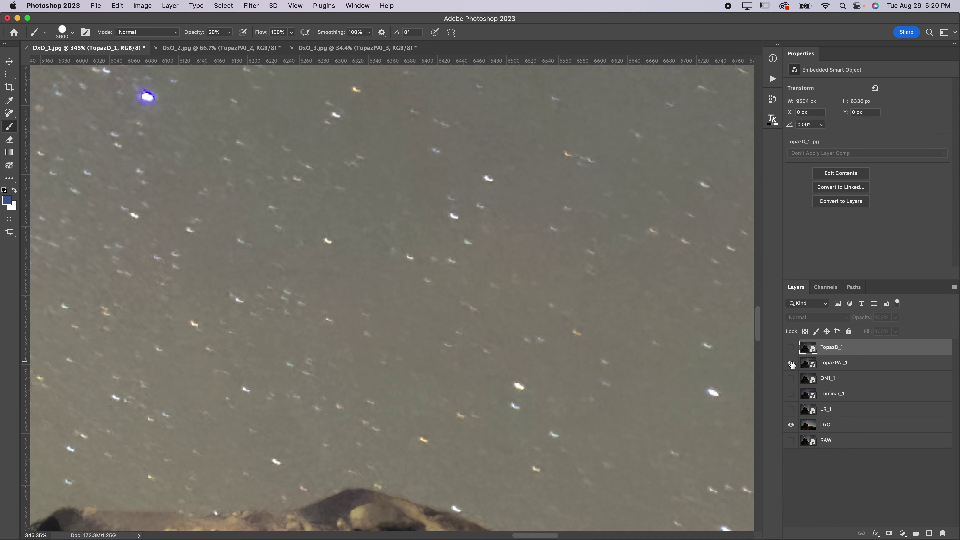
click(791, 363)
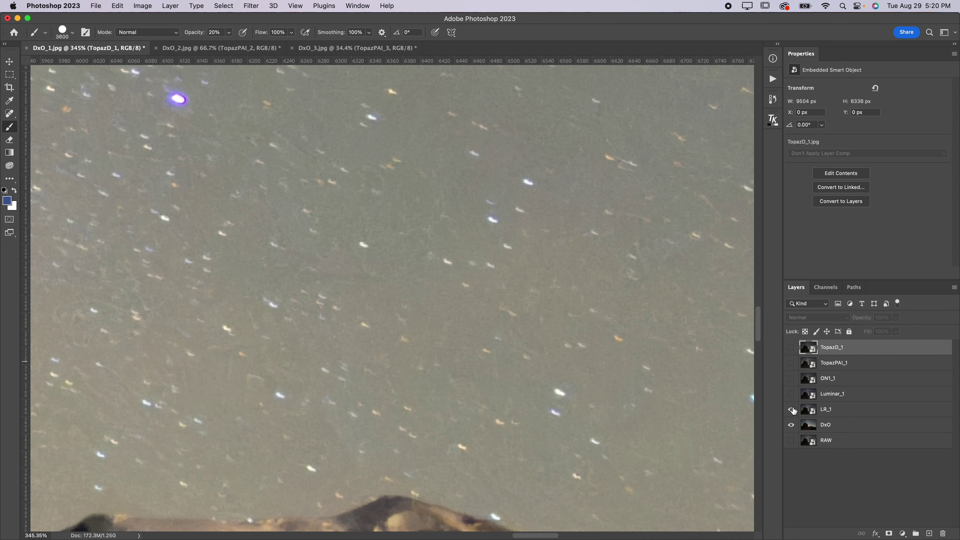
click(791, 409)
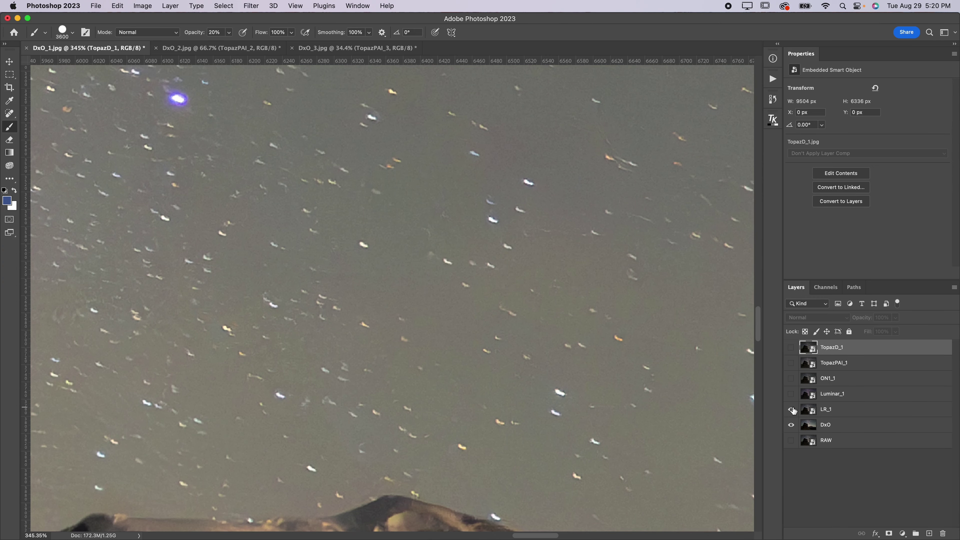
click(792, 410)
Return to the lookout's windows and roof at 200% and compare the LR_1 layer with DxO
scroll(460, 312, left, 5)
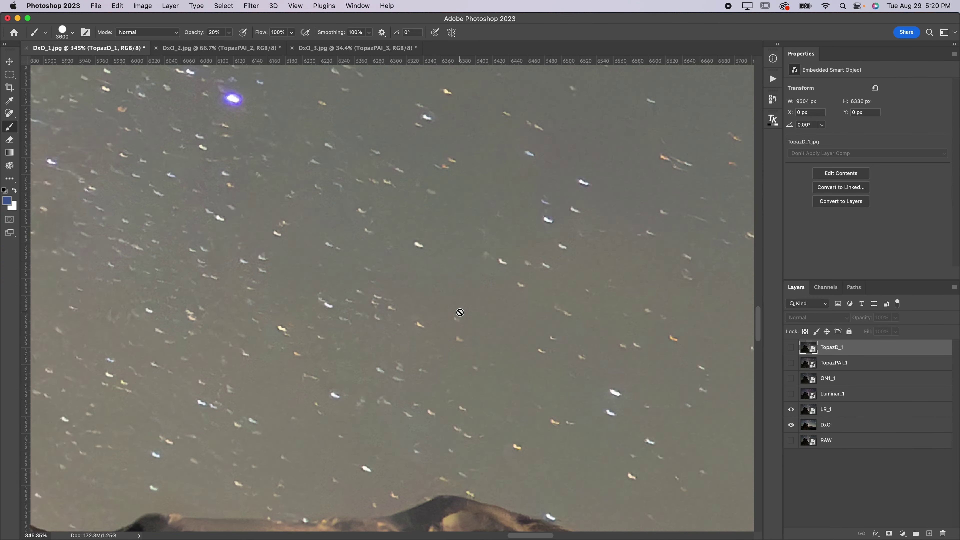
scroll(460, 313, up, 2)
scroll(460, 312, down, 3)
scroll(459, 312, down, 3)
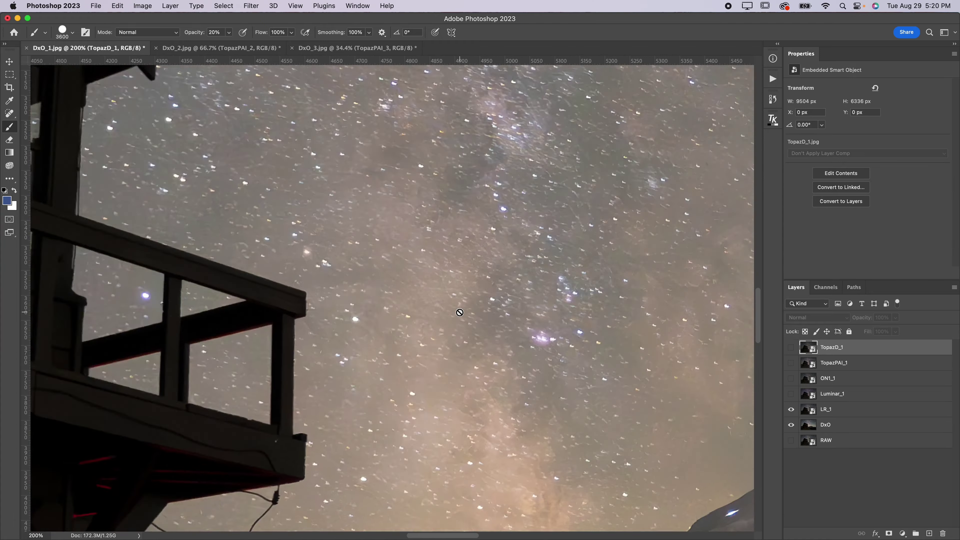
scroll(459, 312, up, 3)
scroll(460, 312, up, 2)
scroll(460, 313, right, 10)
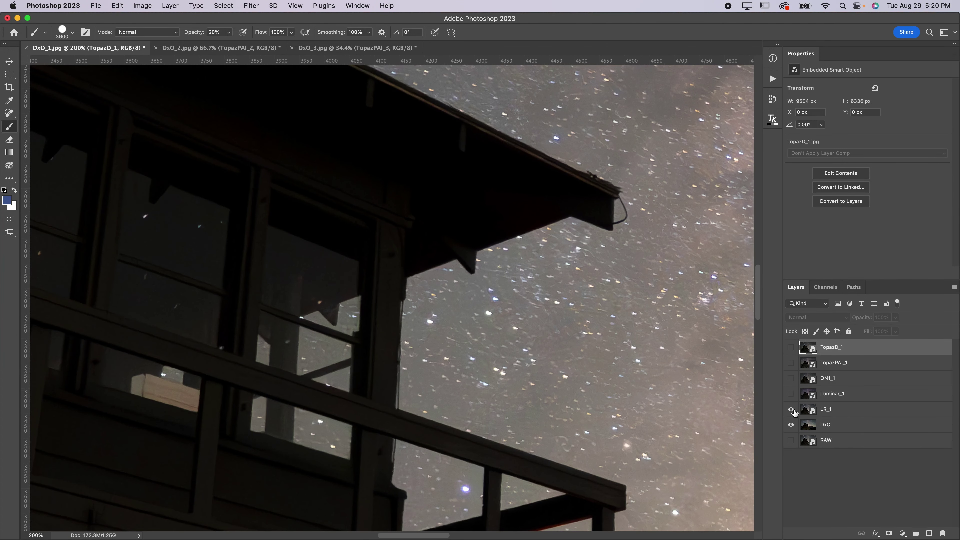
click(791, 412)
click(791, 410)
click(791, 409)
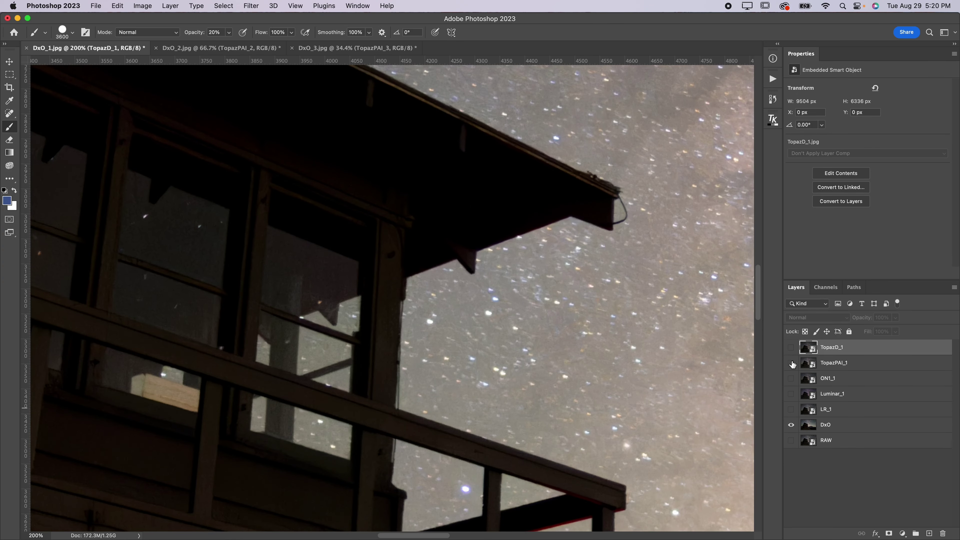
Compare the TopazPAI_1 layer with DxO along the mountain's slope and the sky above it
click(792, 364)
scroll(554, 359, right, 20)
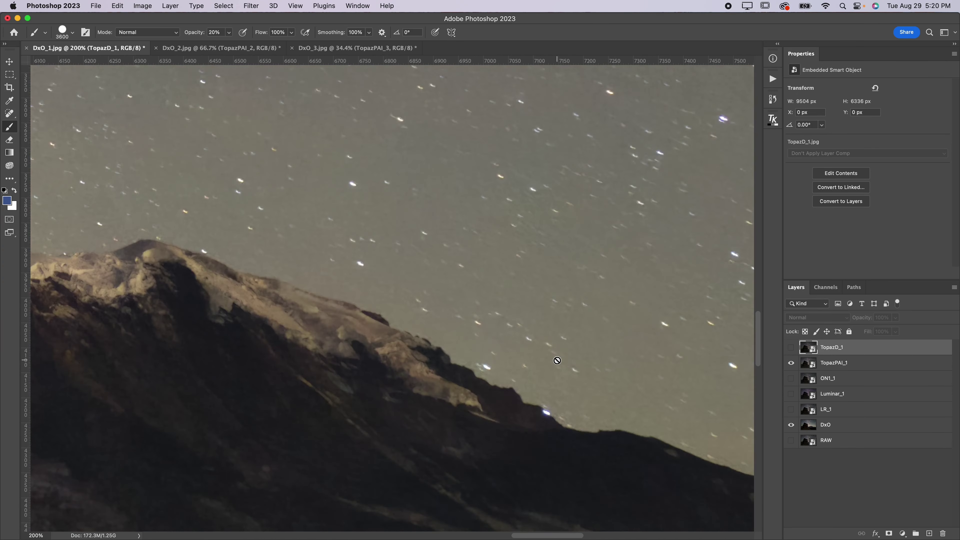
click(792, 364)
click(791, 363)
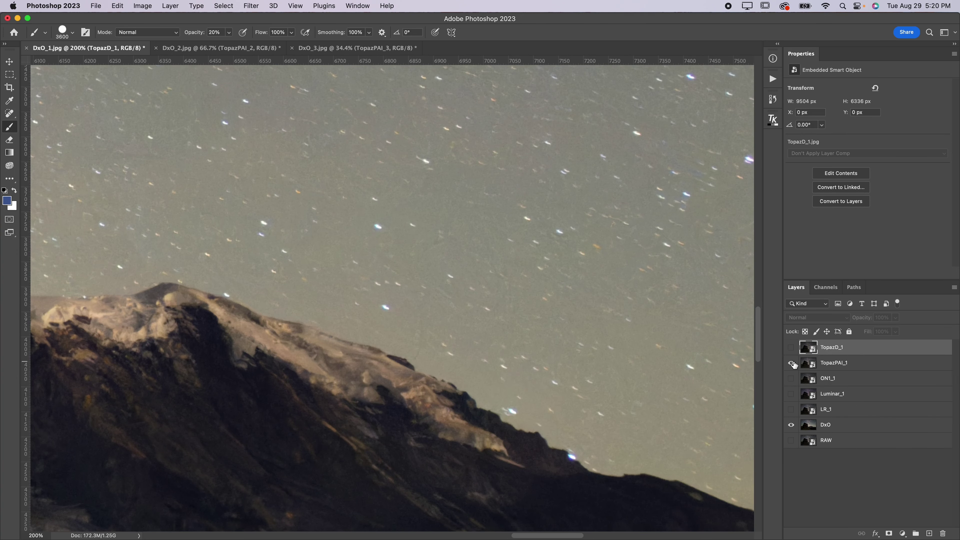
scroll(698, 360, right, 10)
click(791, 363)
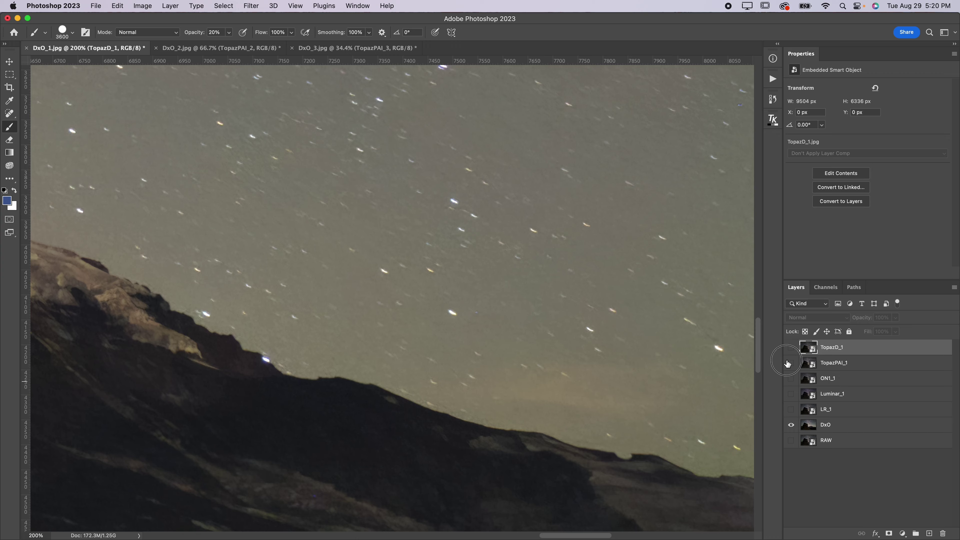
Compare the TopazPAI_1 layer with DxO in the Milky Way and mountains beside the lookout's balcony at 200%
scroll(490, 353, left, 20)
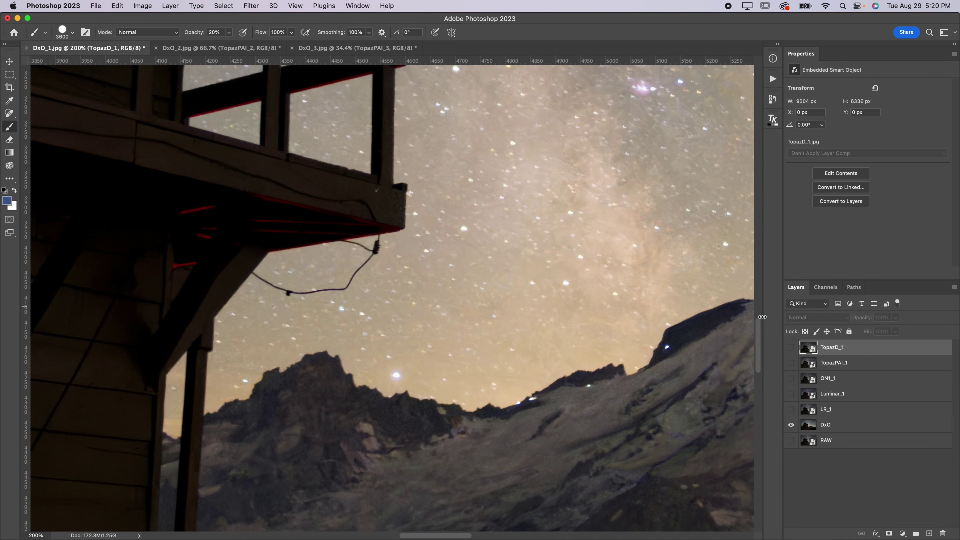
click(791, 363)
click(791, 363)
click(791, 363)
Compare the TopazPAI_1 layer with DxO on the lookout's dark wooden siding at 200%
scroll(611, 343, left, 15)
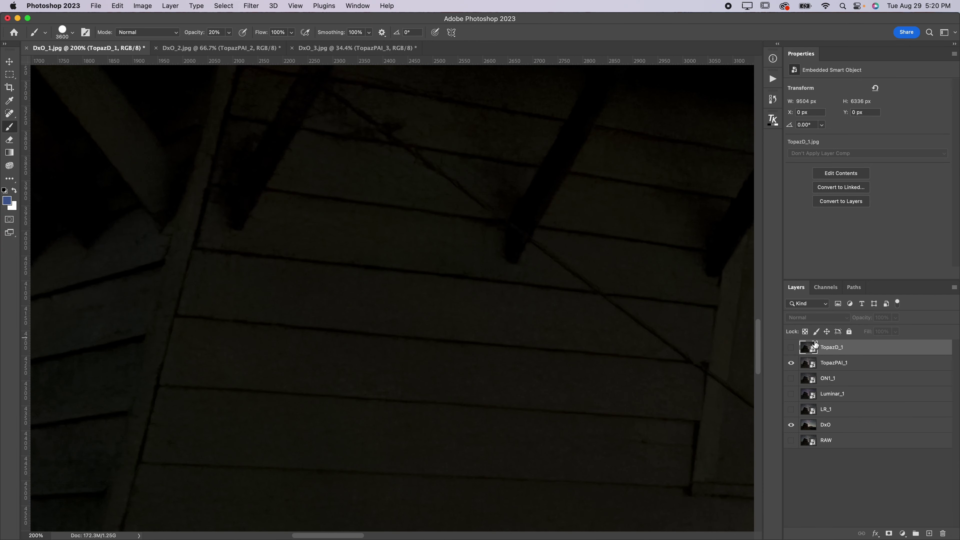
click(791, 364)
click(791, 364)
key(super+minus)
click(791, 363)
click(791, 364)
key(super+equal)
click(791, 363)
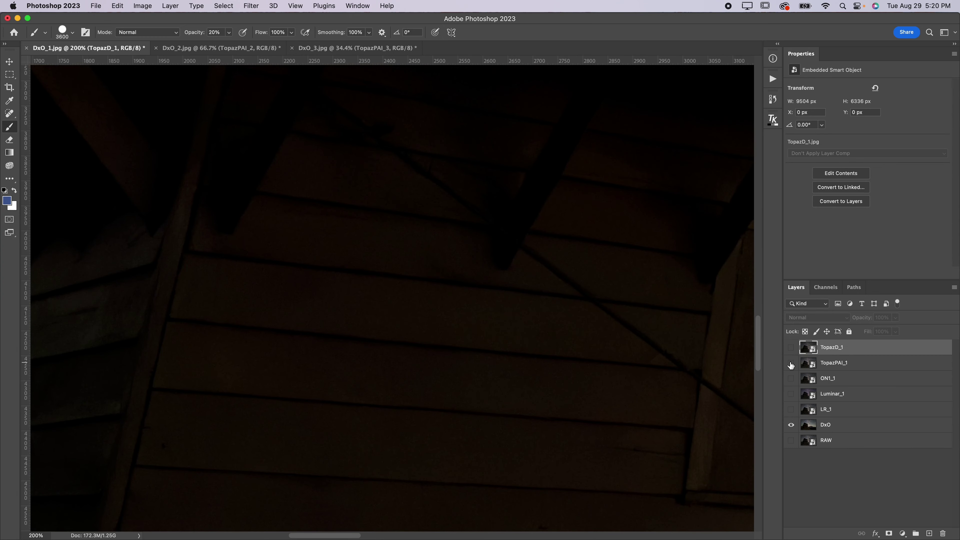
Compare DxO with TopazPAI_1 and with the RAW layer across the whole lookout at 66.7%
key(super+minus)
key(super+minus)
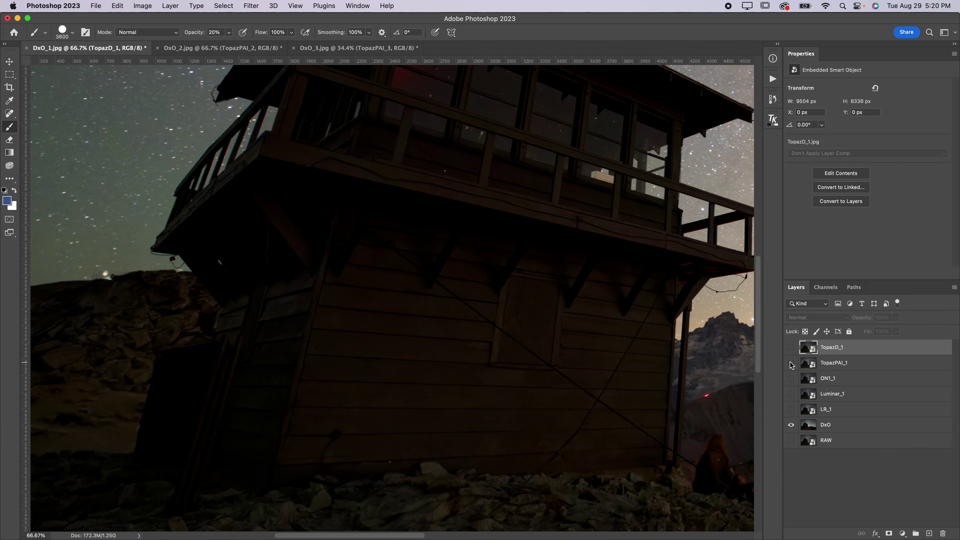
click(791, 364)
click(791, 363)
click(792, 441)
click(791, 425)
click(791, 425)
click(791, 425)
click(791, 425)
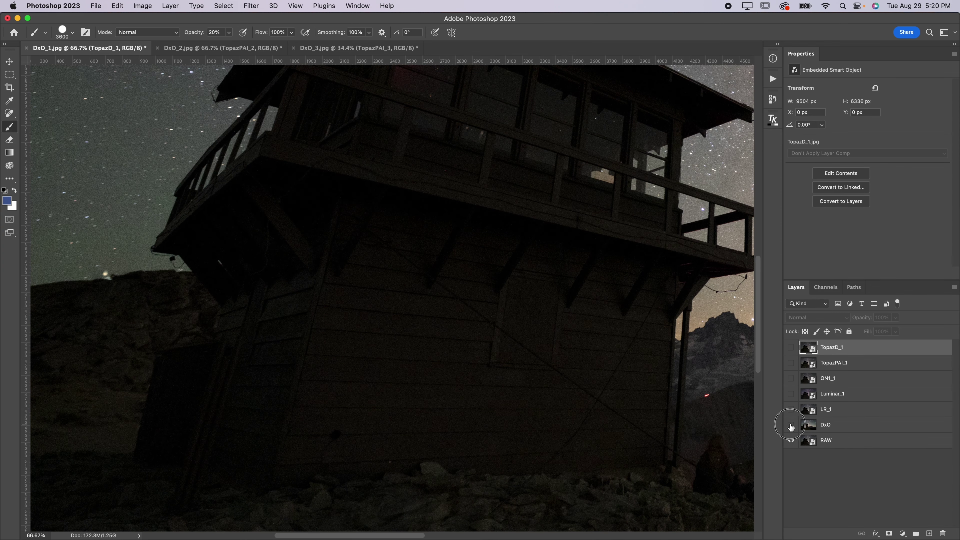
click(791, 425)
click(792, 426)
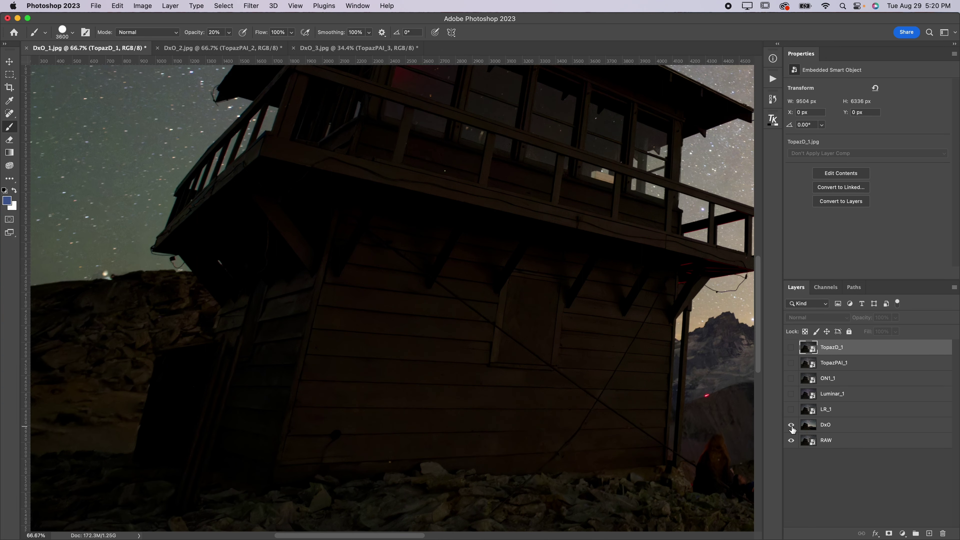
Hide the DxO layer and compare TopazPAI_1 with RAW across the lookout
click(791, 364)
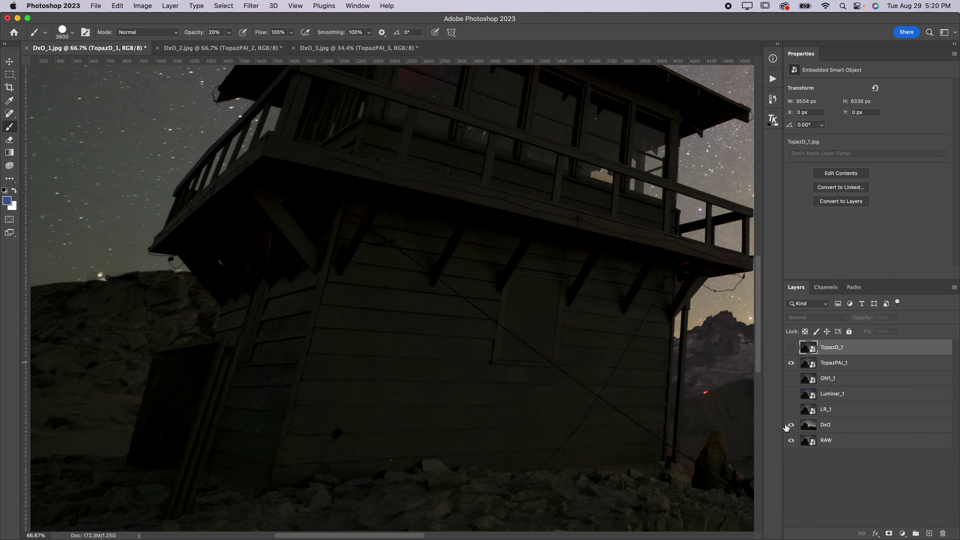
click(823, 441)
click(789, 362)
click(790, 362)
click(790, 362)
click(790, 362)
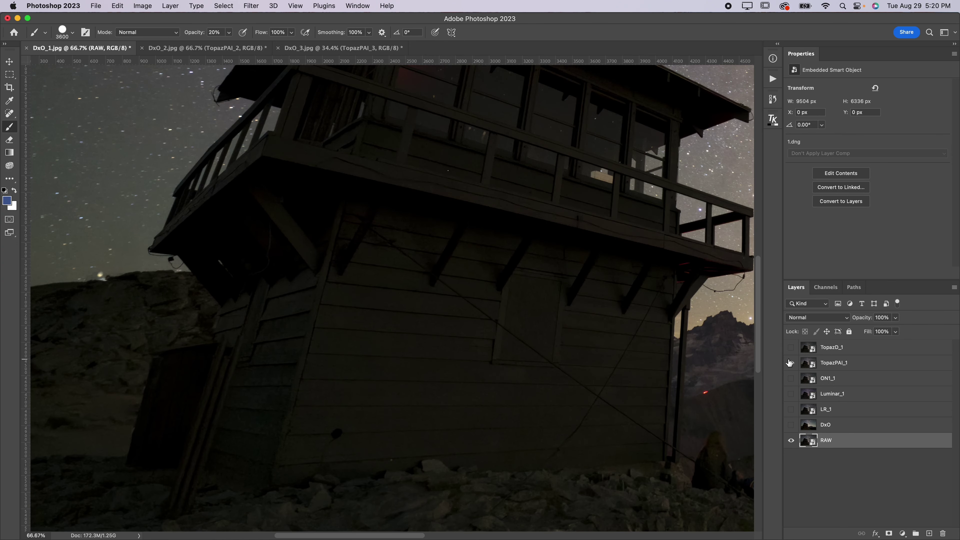
click(790, 362)
key(super+minus)
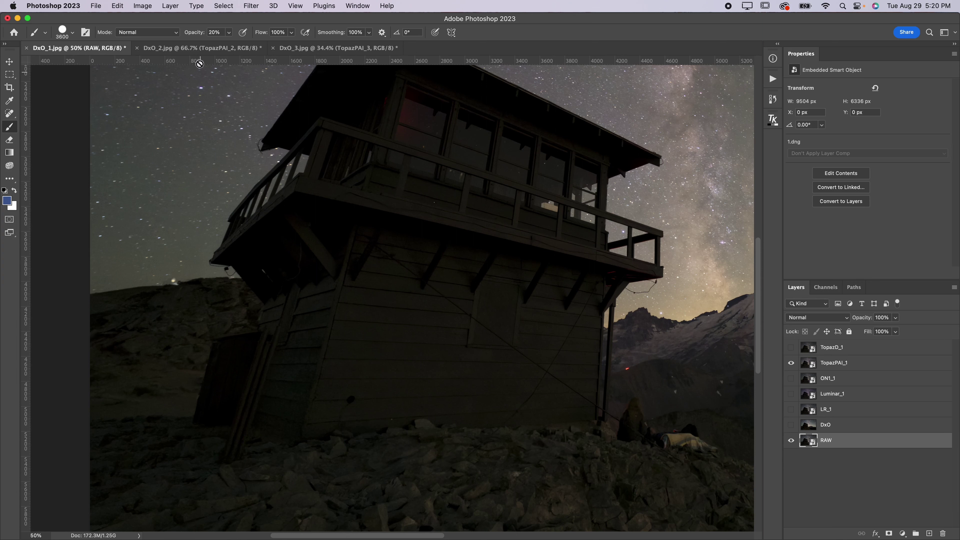
In the DxO_2.jpg document, reveal the denoised layers one by one from DxO_2 up to TopazD_2 along the rock tower's edge at about 101%
click(195, 51)
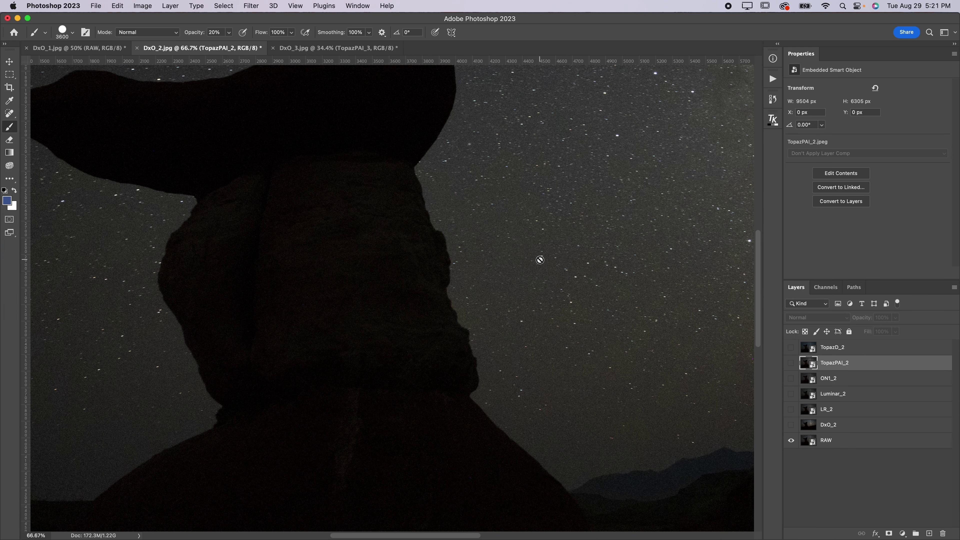
key(super+0)
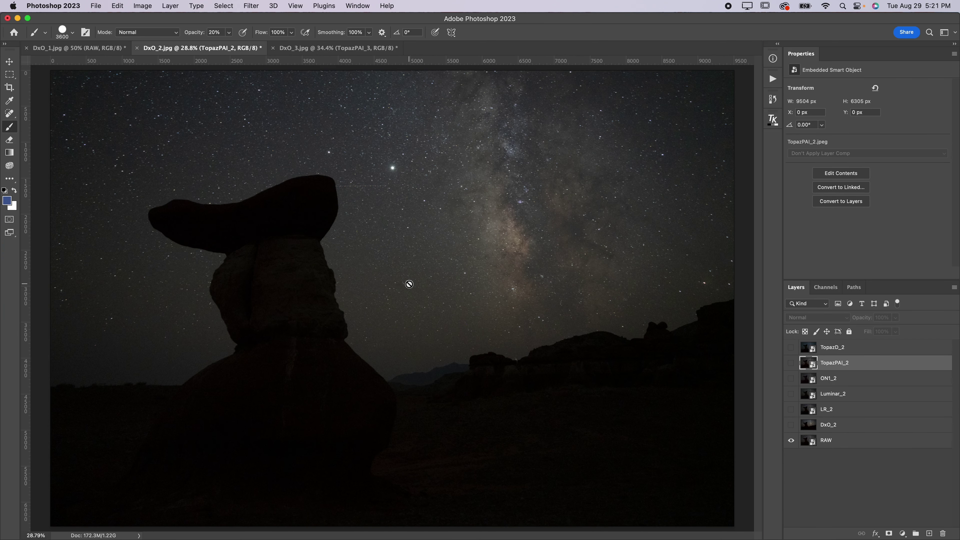
scroll(417, 364, up, 10)
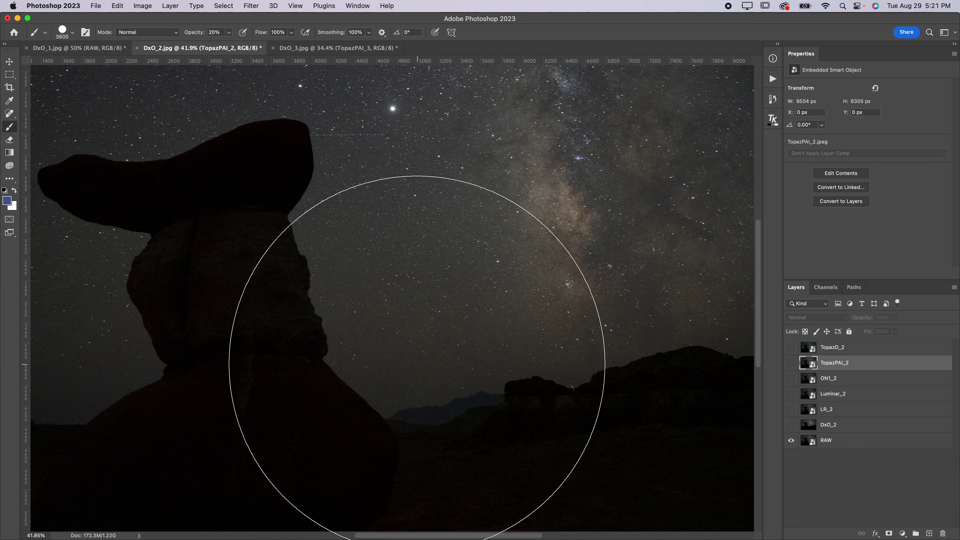
scroll(417, 364, up, 3)
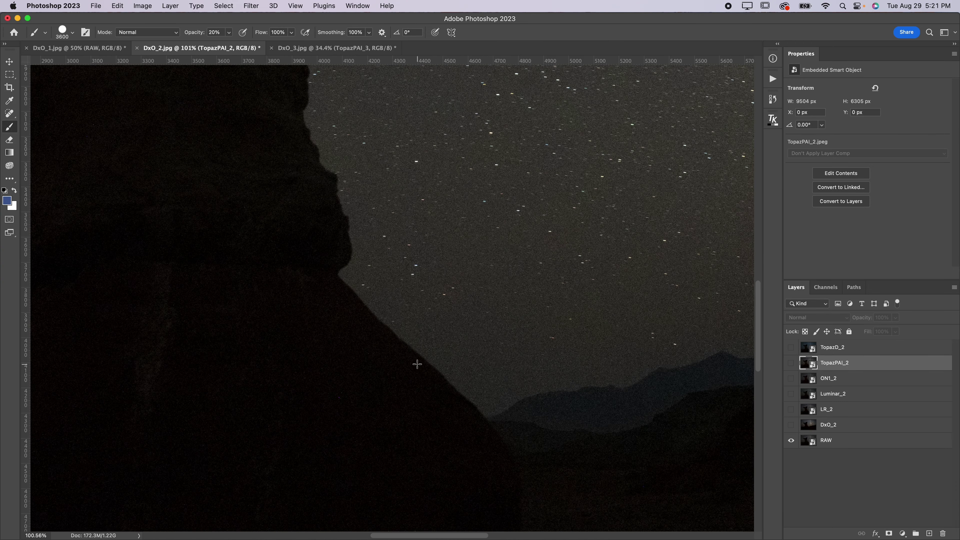
scroll(417, 364, up, 10)
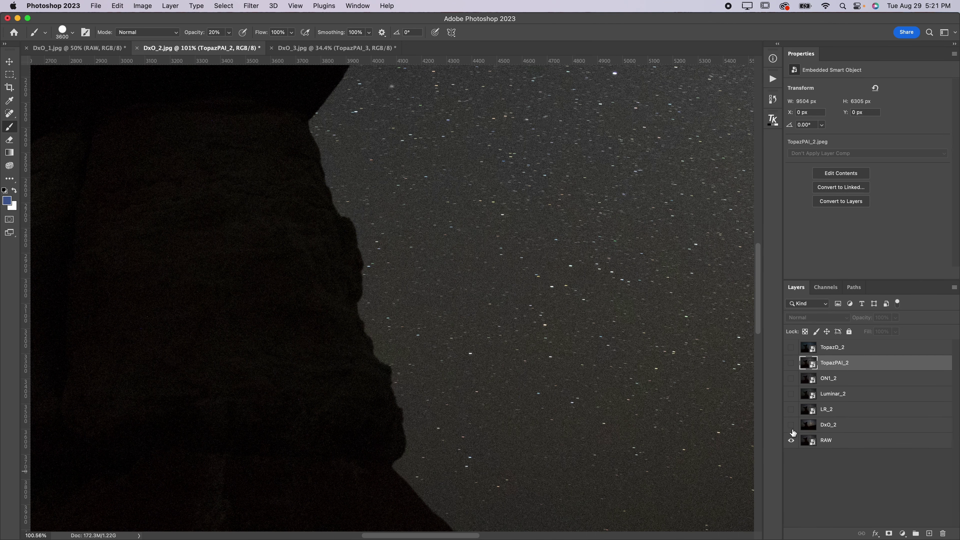
click(791, 426)
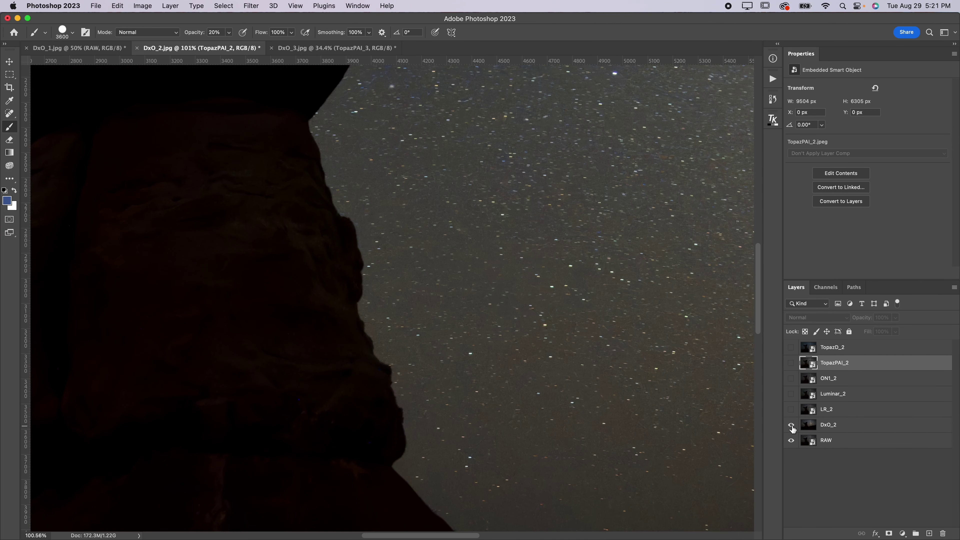
click(791, 410)
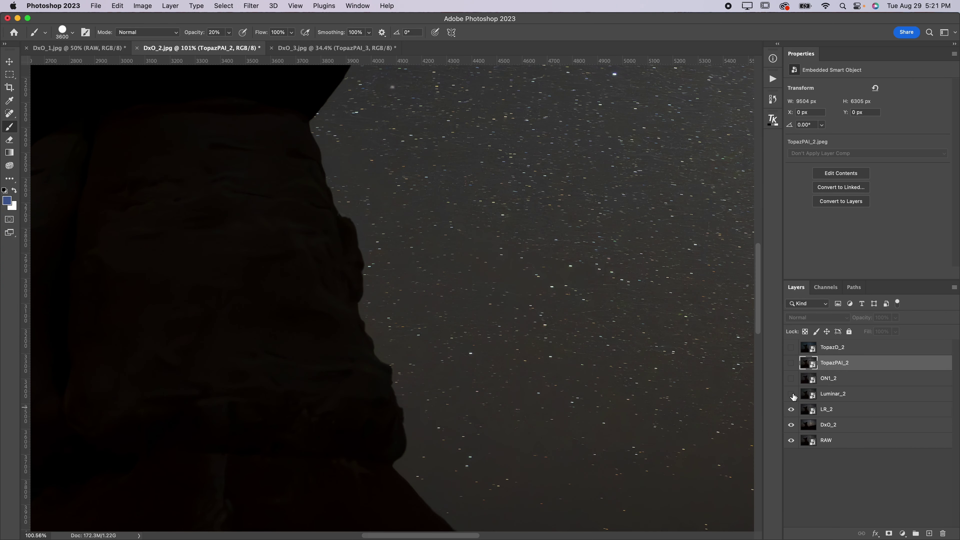
click(792, 394)
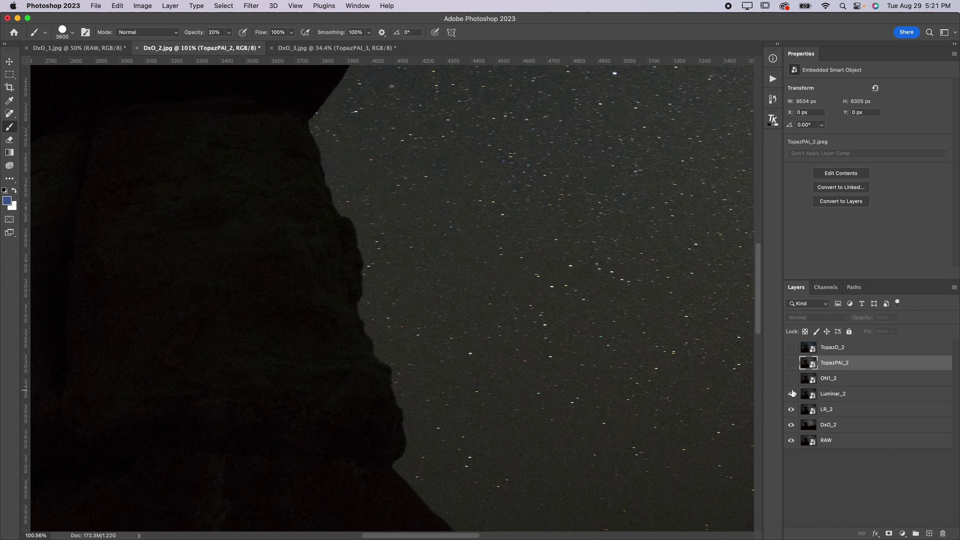
click(792, 379)
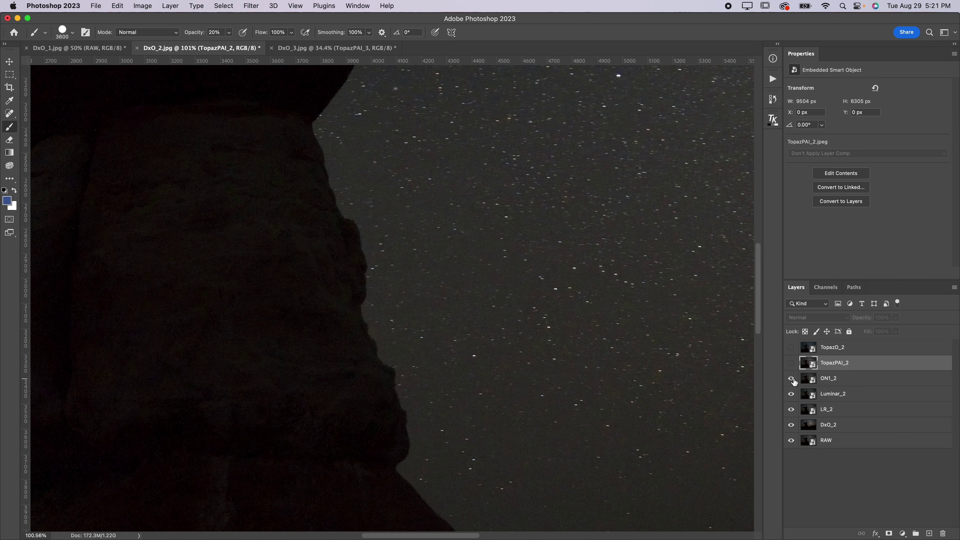
click(792, 364)
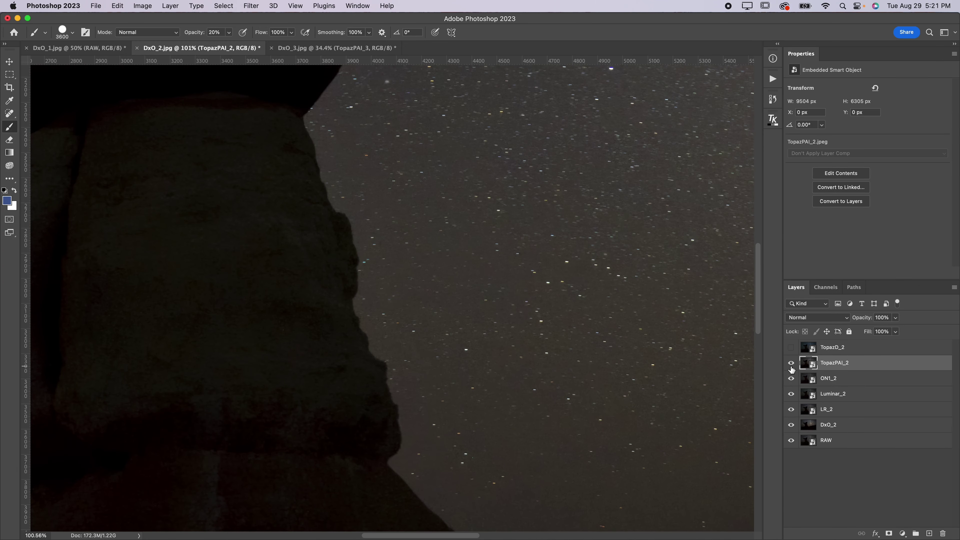
click(792, 348)
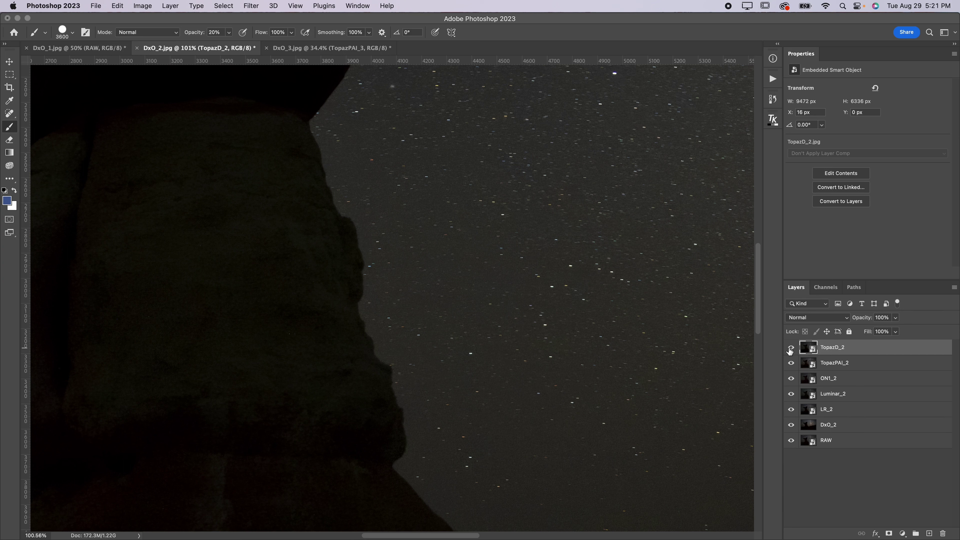
Hide TopazD_2 and TopazPAI_2 and compare the ON1_2 layer with Luminar_2 on the dark rock at up to 200%
click(790, 348)
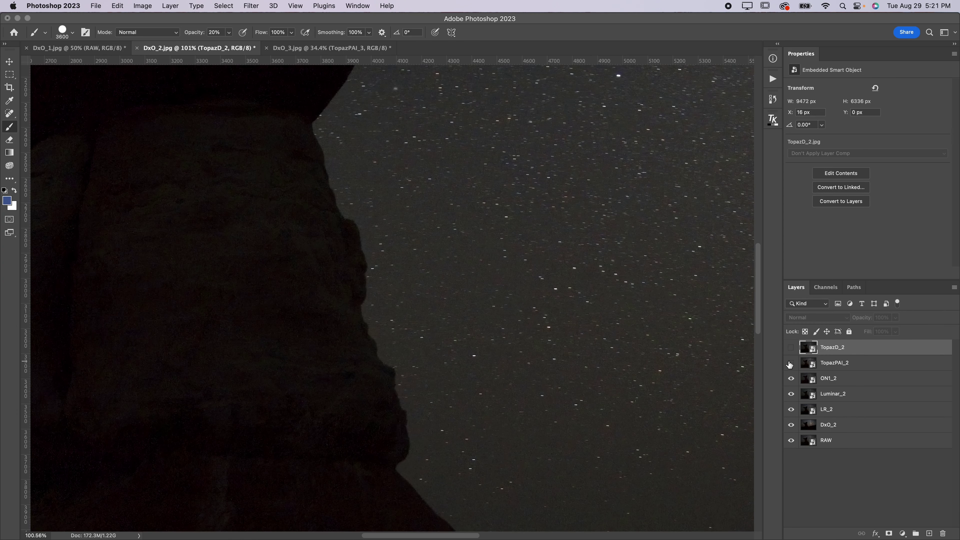
click(791, 378)
click(791, 379)
scroll(498, 325, left, 5)
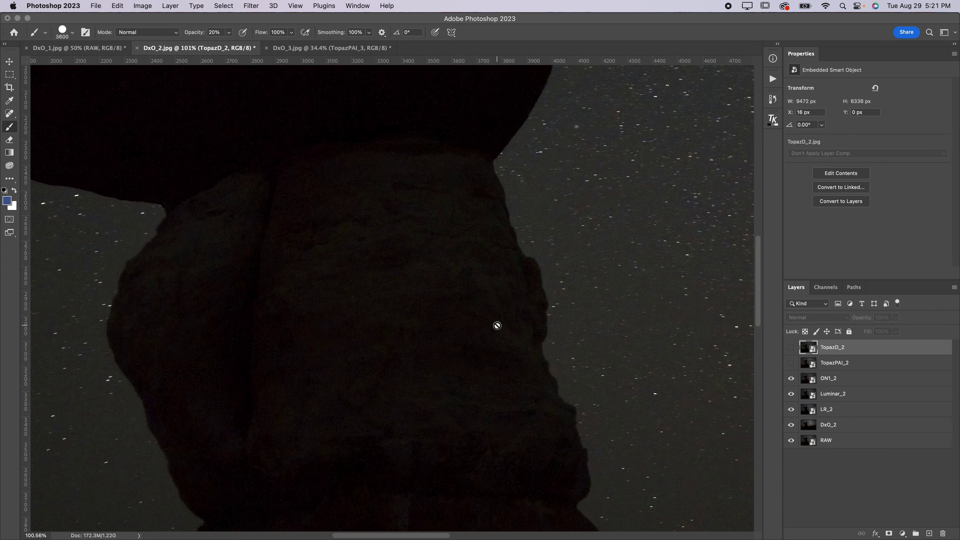
key(super+equal)
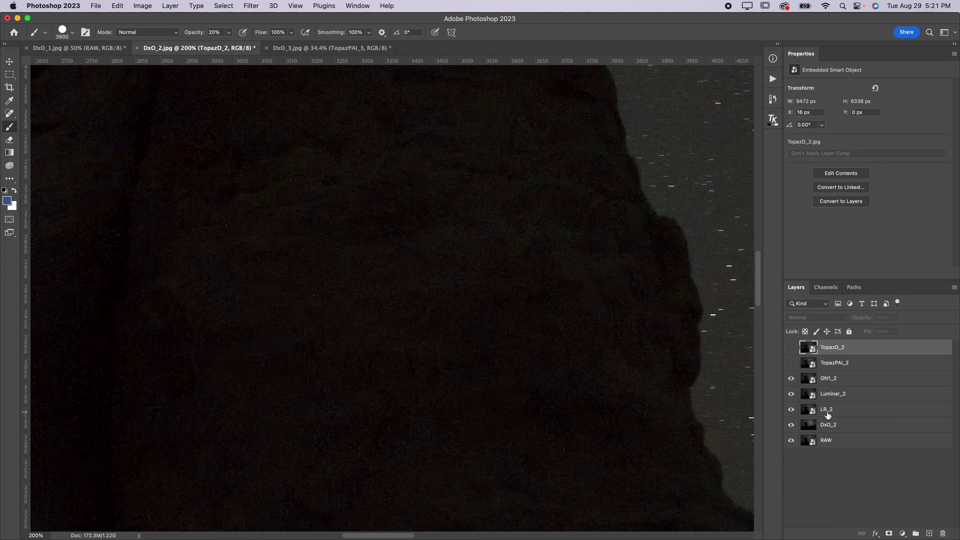
click(791, 378)
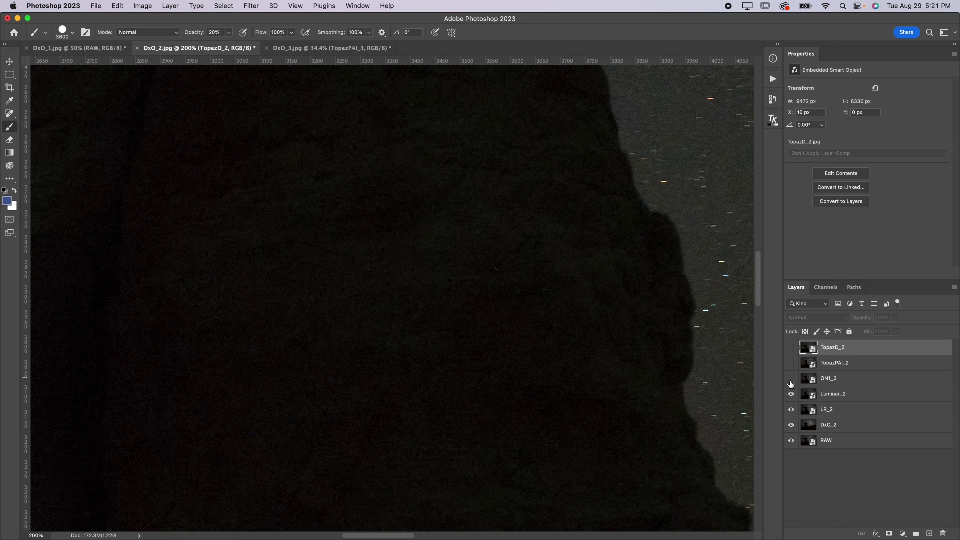
click(791, 381)
Hide the ON1_2 and Luminar_2 layers and show TopazPAI_2 above LR_2
scroll(608, 347, right, 4)
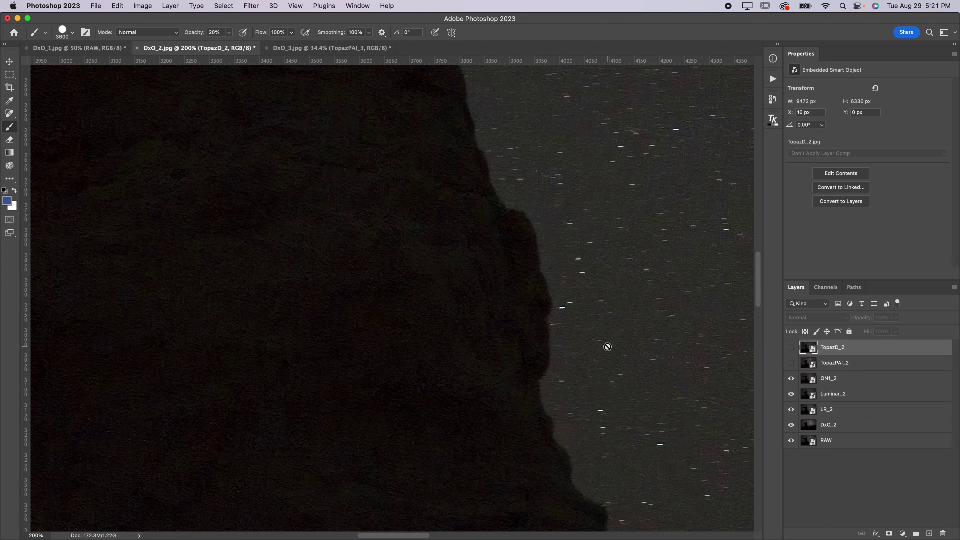
click(796, 384)
click(795, 395)
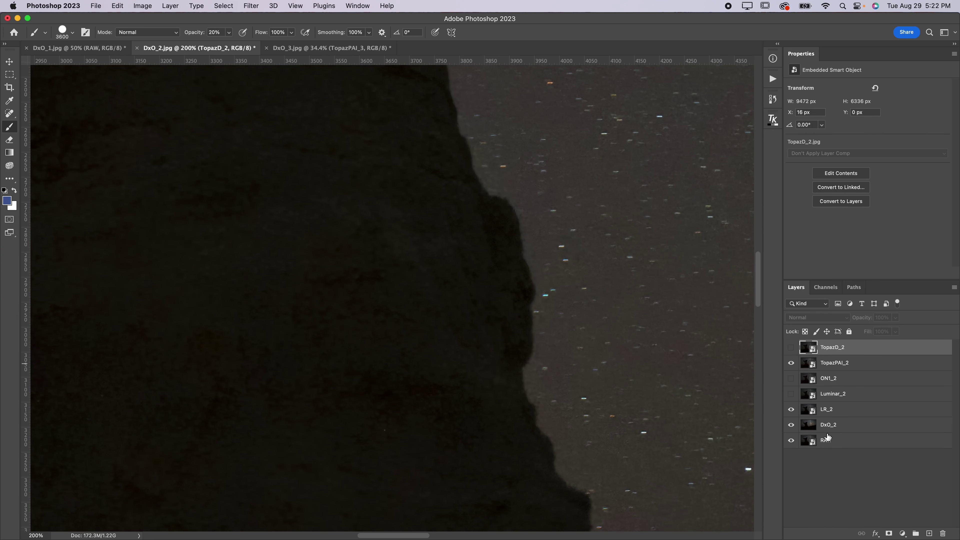
Compare the TopazPAI_2 layer with LR_2 along the rock tower's lower edge and nearby sky at about 187%
key(super+minus)
scroll(618, 329, right, 1)
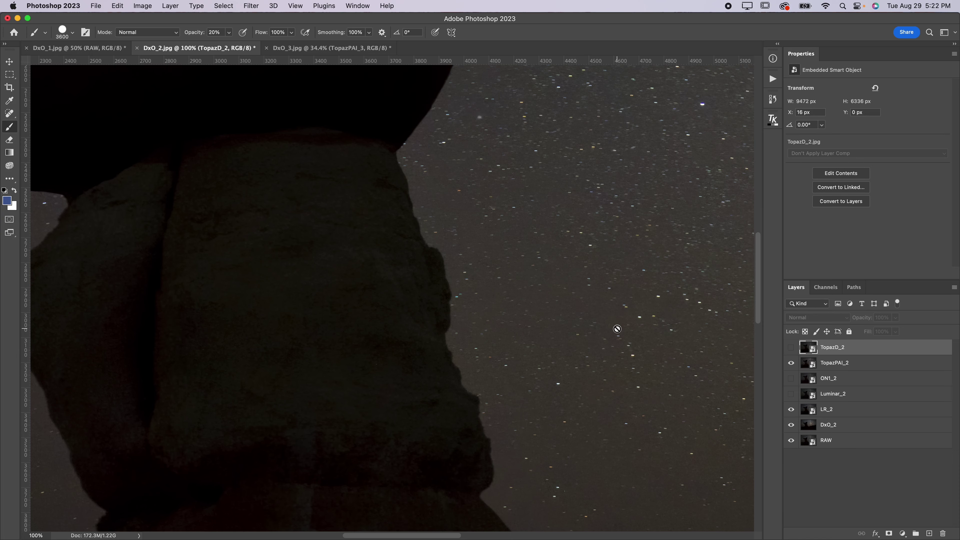
scroll(617, 329, right, 1)
scroll(476, 338, up, 5)
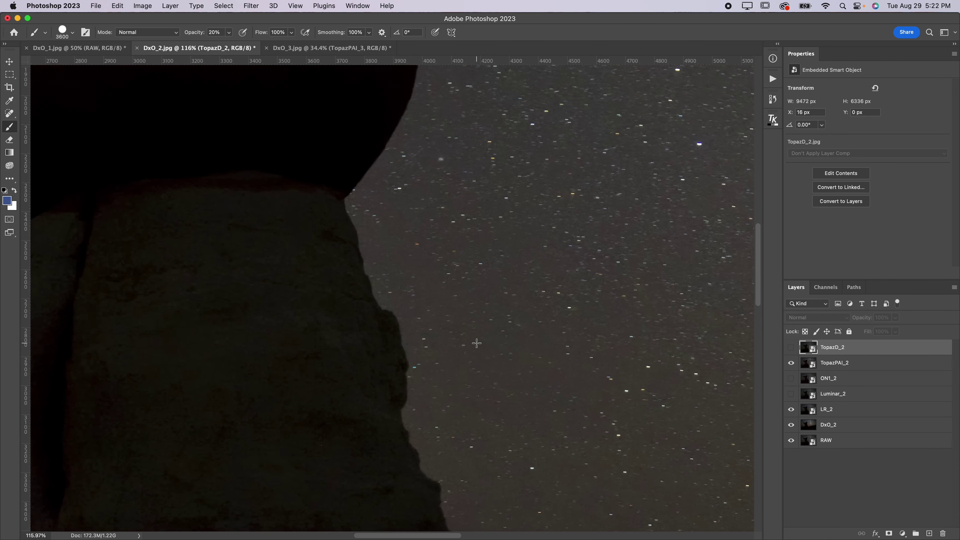
scroll(487, 355, right, 5)
scroll(487, 356, down, 10)
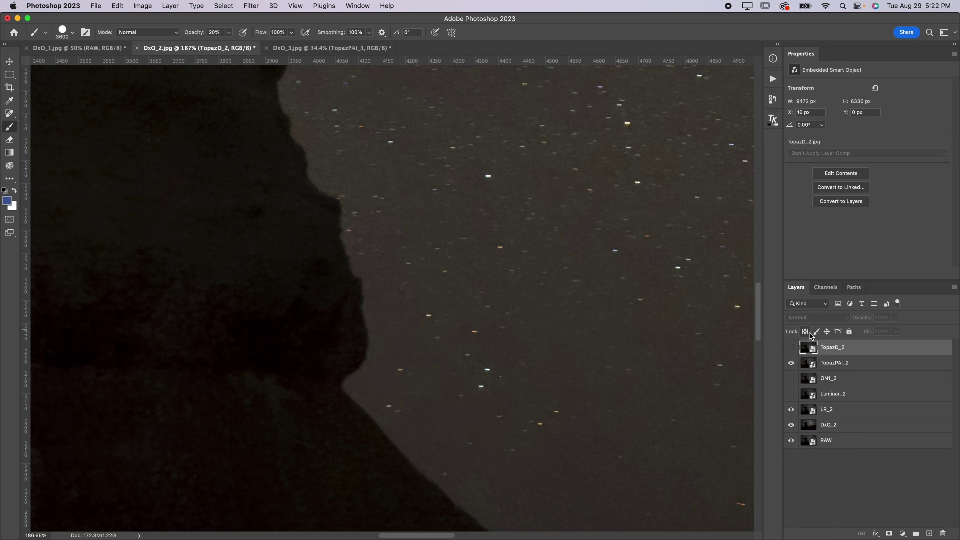
click(791, 364)
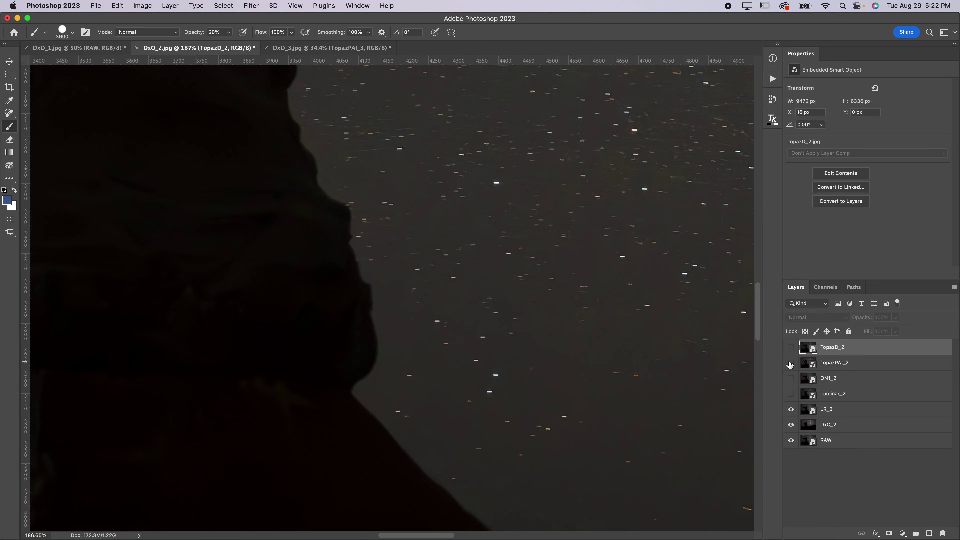
Examine the stars in the LR_2 layer across the open sky and Milky Way core at about 187%
scroll(583, 362, right, 5)
scroll(592, 206, up, 5)
scroll(590, 205, up, 2)
scroll(591, 205, right, 10)
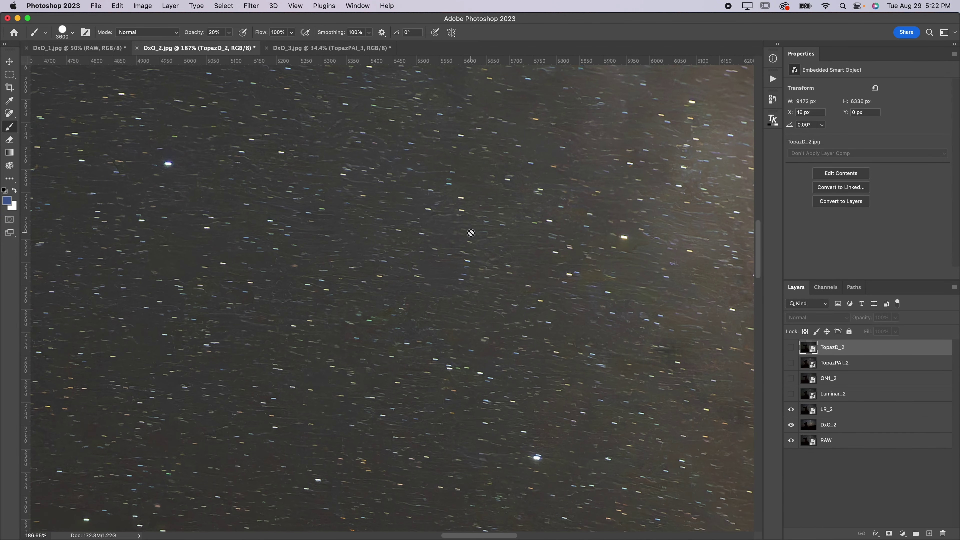
scroll(446, 242, right, 5)
scroll(450, 244, up, 3)
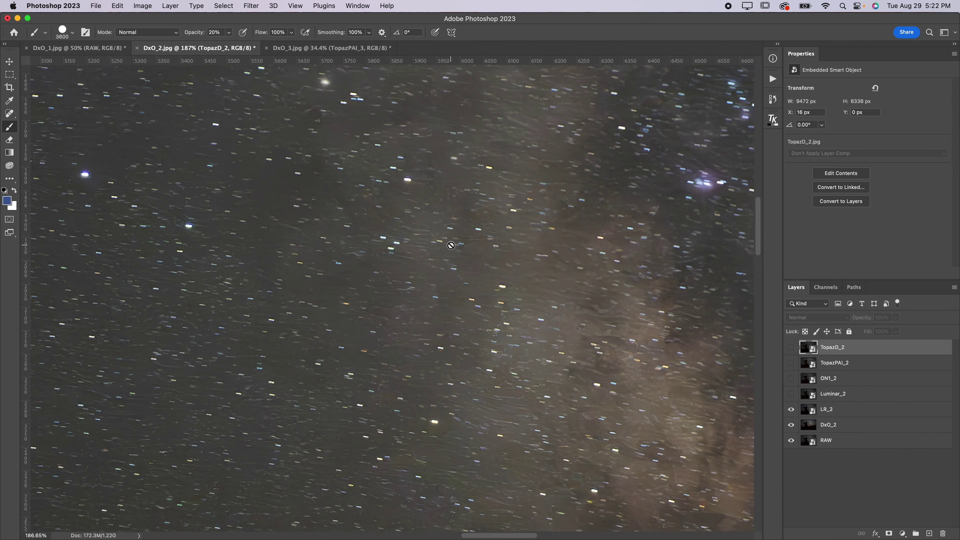
scroll(451, 245, right, 5)
scroll(451, 245, down, 5)
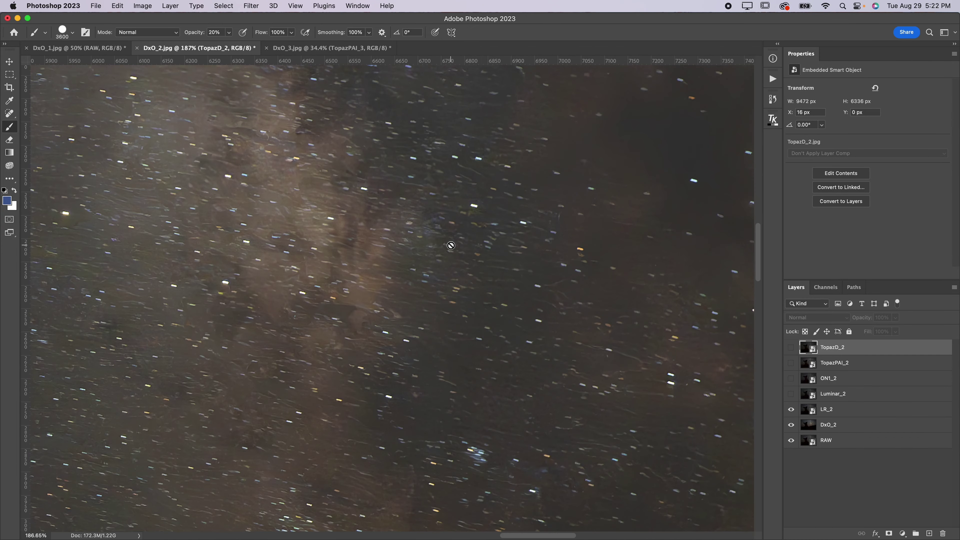
Compare the TopazPAI_2 layer with LR_2 in the stars around the Milky Way core
click(791, 364)
scroll(539, 390, left, 4)
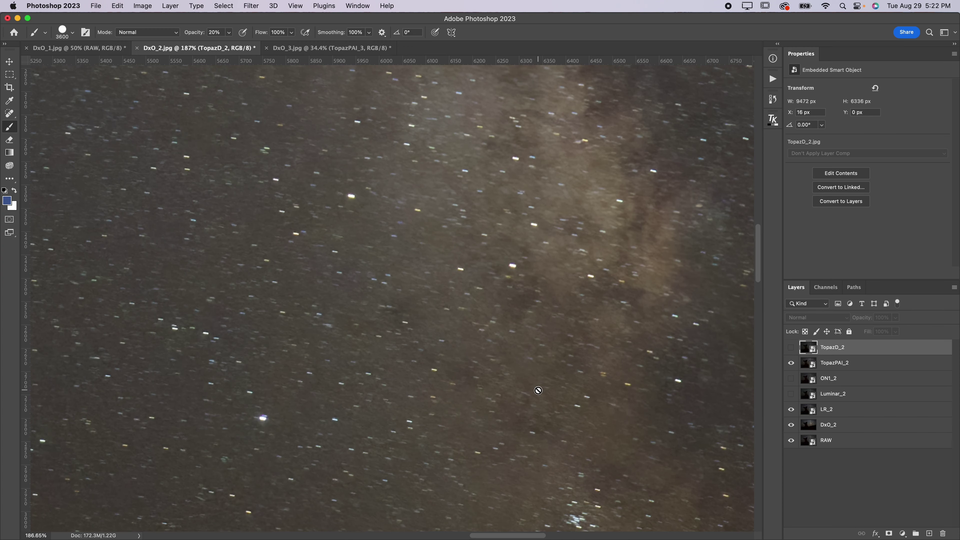
click(791, 364)
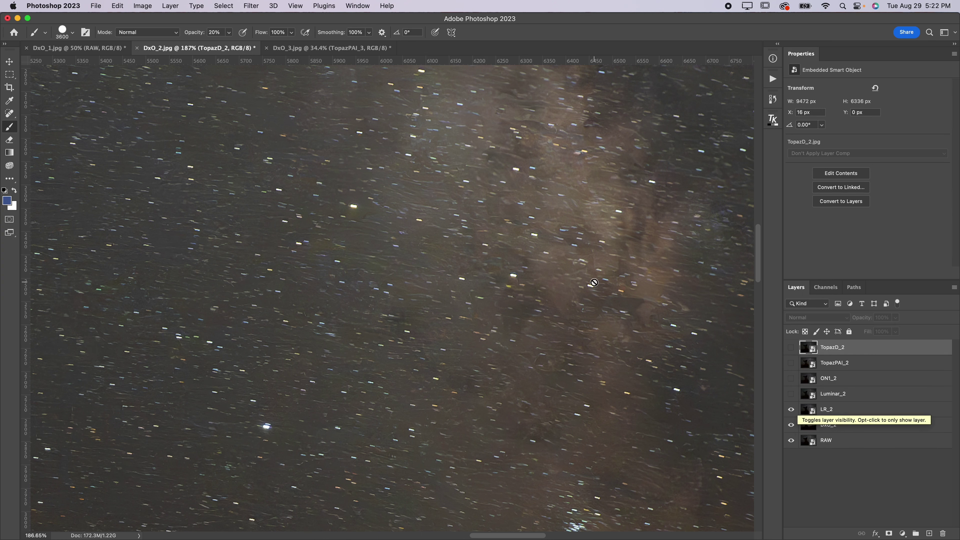
Examine the TopazPAI_2 layer's stars below the Milky Way core, and hide TopazPAI_2 and LR_2 to expose DxO_2
click(791, 363)
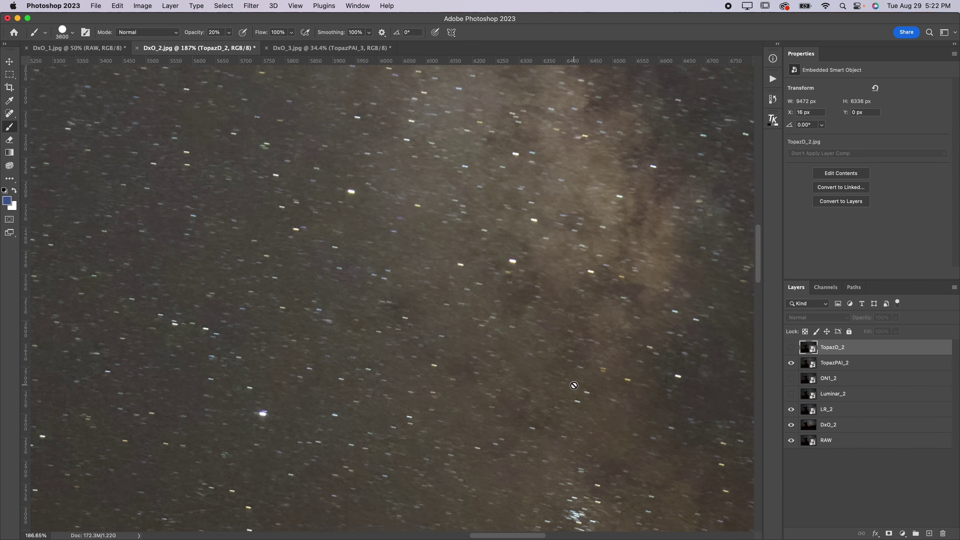
scroll(574, 385, down, 10)
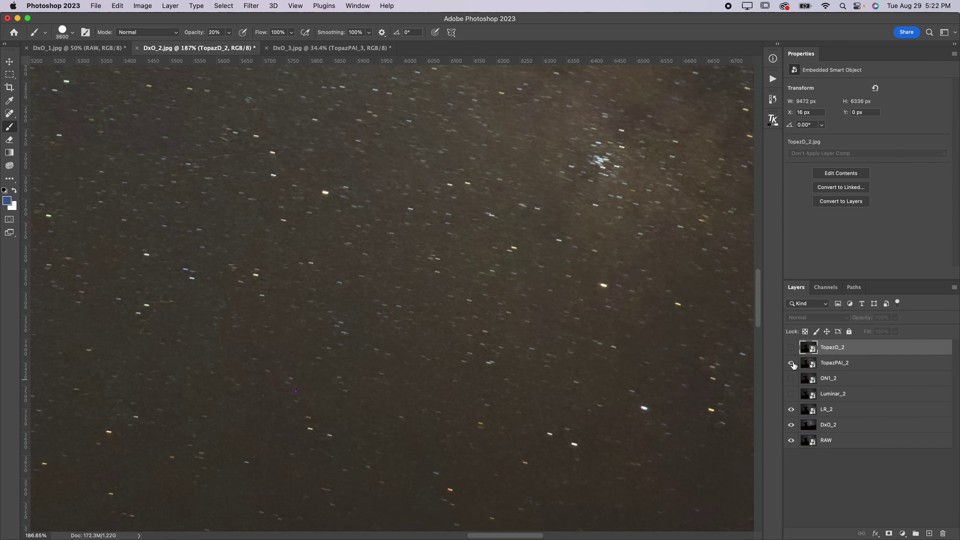
click(791, 363)
click(791, 410)
Compare the DxO_2 layer with LR_2 around the Milky Way core, and examine DxO_2's stars across to the rock tower
scroll(543, 350, up, 9)
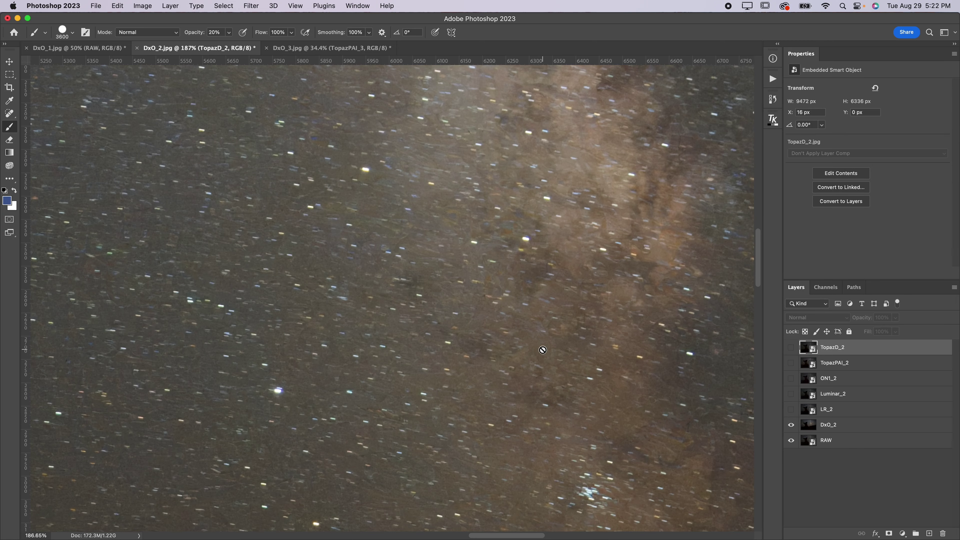
click(790, 410)
click(790, 409)
scroll(423, 239, left, 15)
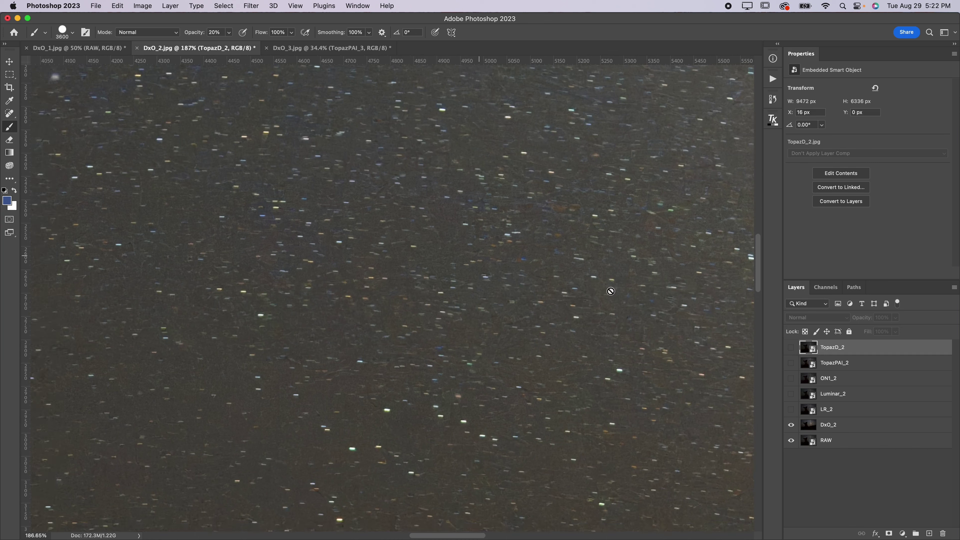
scroll(581, 327, left, 10)
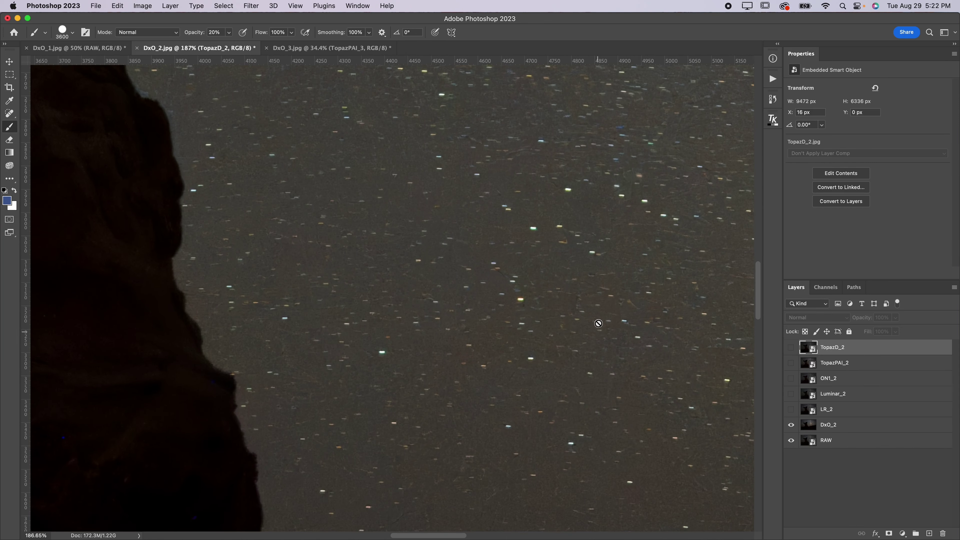
scroll(597, 322, right, 5)
Compare the TopazPAI_2 layer with DxO_2 in the open sky between the rock tower and the Milky Way
click(791, 363)
scroll(668, 340, right, 7)
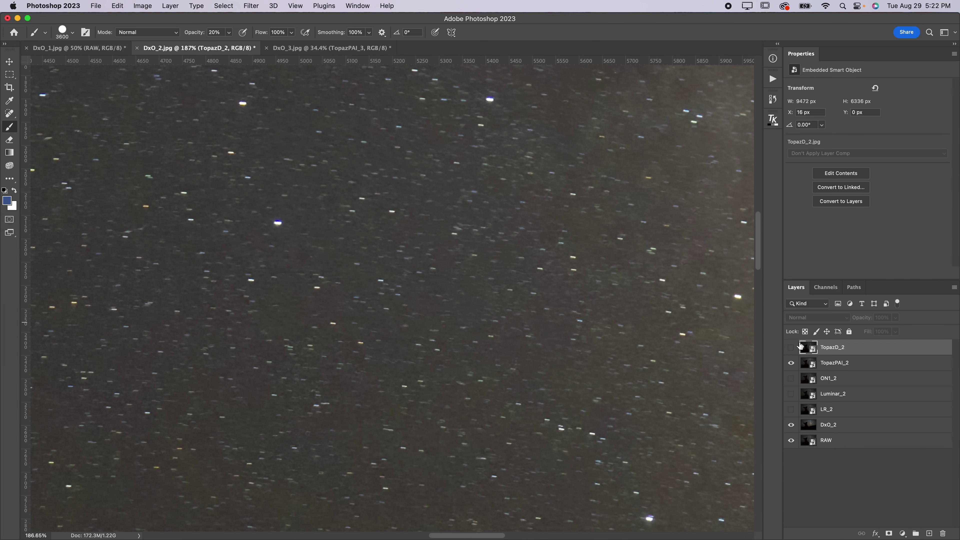
click(791, 364)
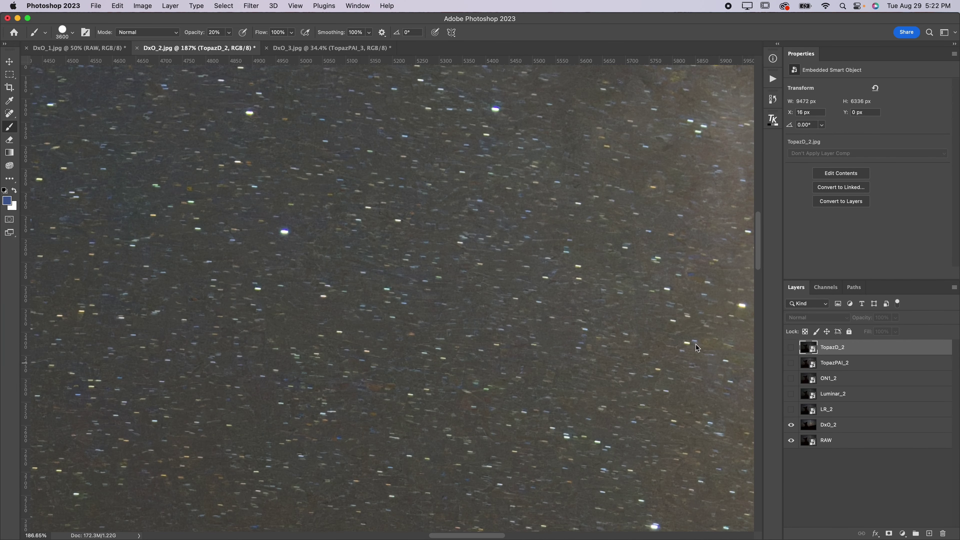
scroll(687, 346, right, 3)
scroll(407, 268, up, 2)
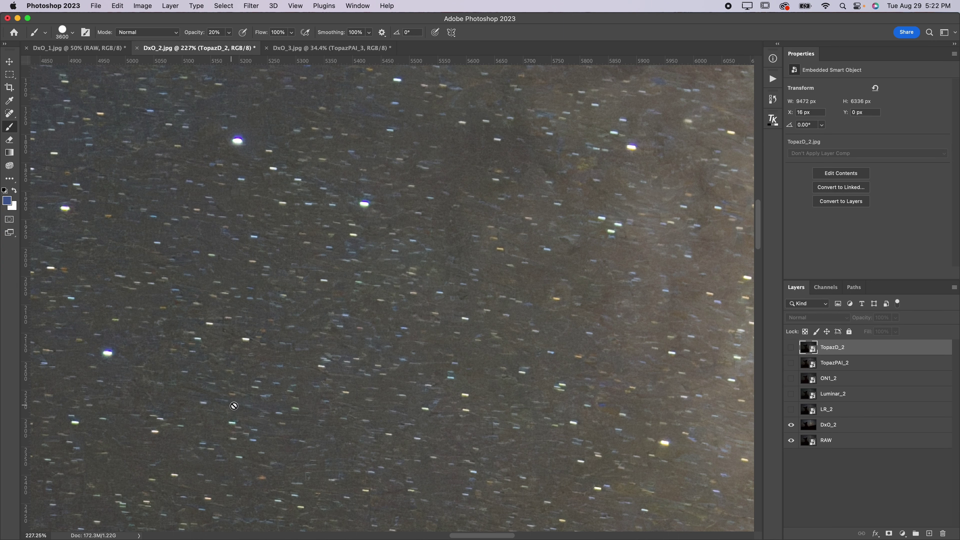
Compare TopazPAI_2 with DxO_2 from the Milky Way to the aircraft trail beside the rock's cap at about 227%
click(791, 363)
scroll(586, 346, left, 15)
scroll(586, 346, up, 8)
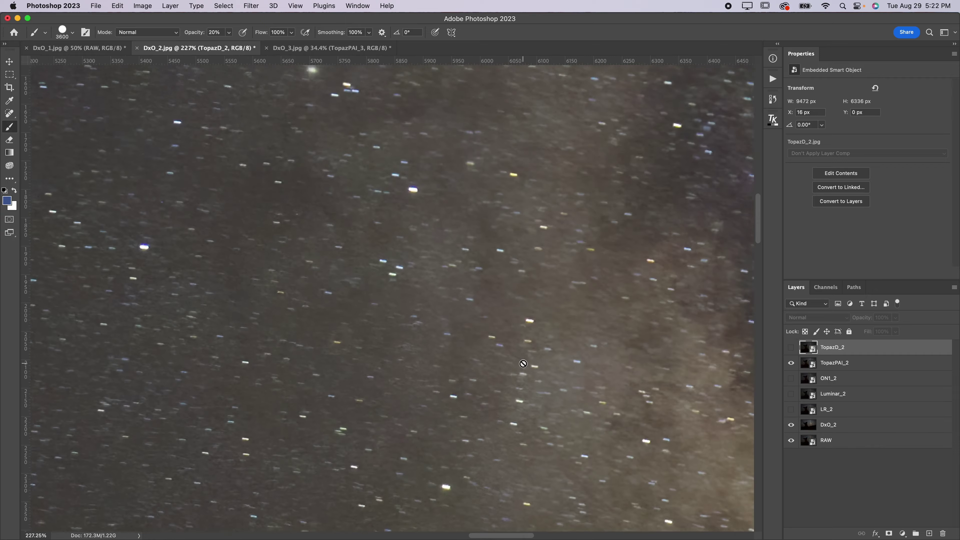
scroll(523, 364, left, 10)
scroll(523, 363, up, 2)
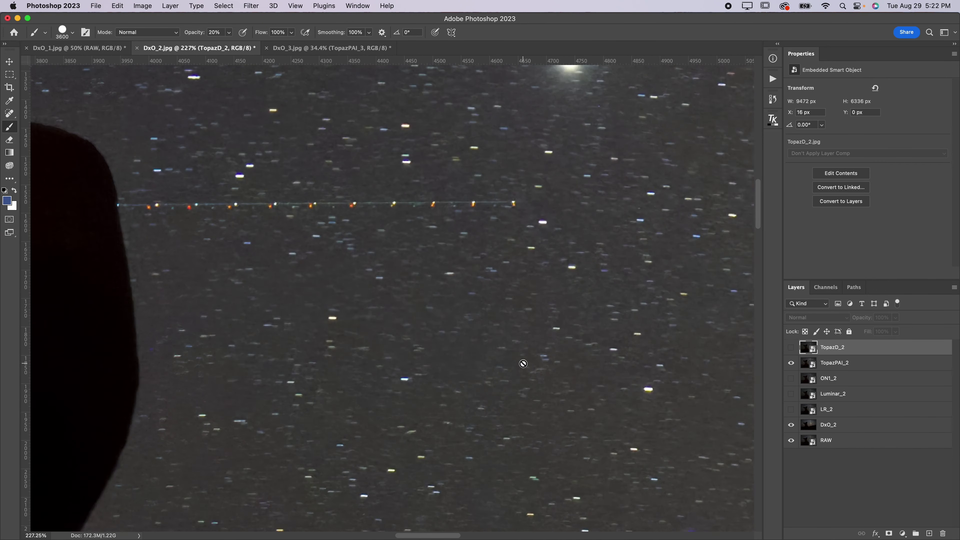
click(791, 363)
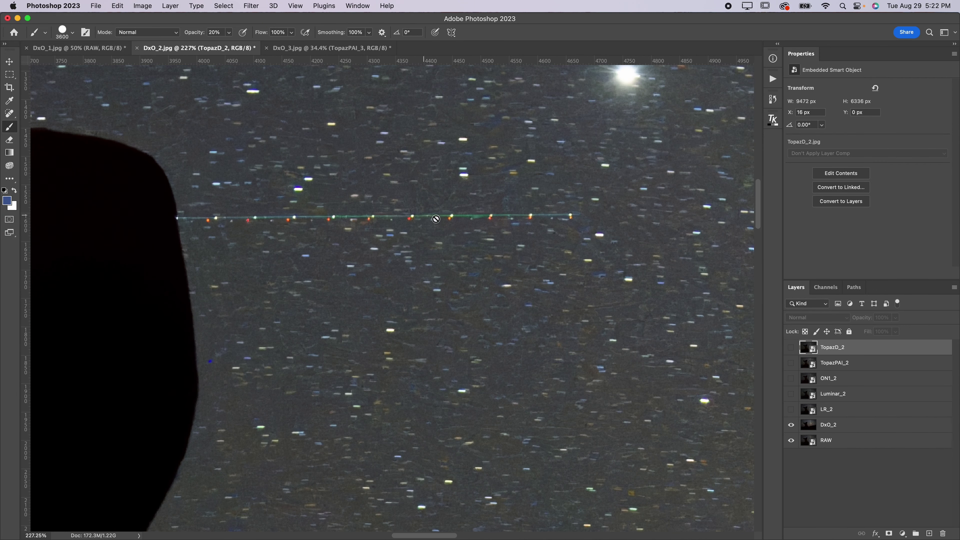
click(791, 363)
Compare TopazPAI_2 with DxO_2 along the edge of the rock tower's column and the adjacent stars
scroll(694, 408, left, 5)
scroll(693, 408, down, 3)
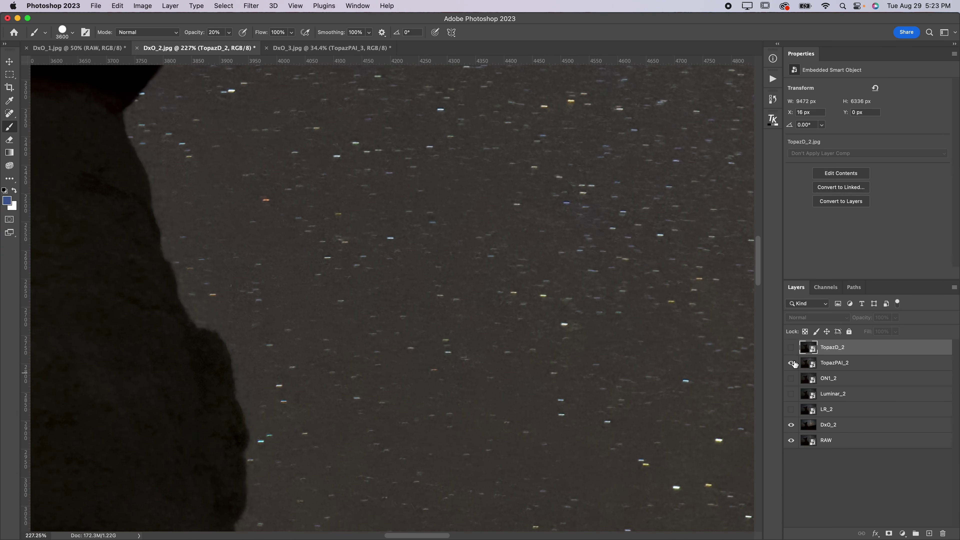
scroll(729, 381, down, 6)
scroll(729, 381, left, 2)
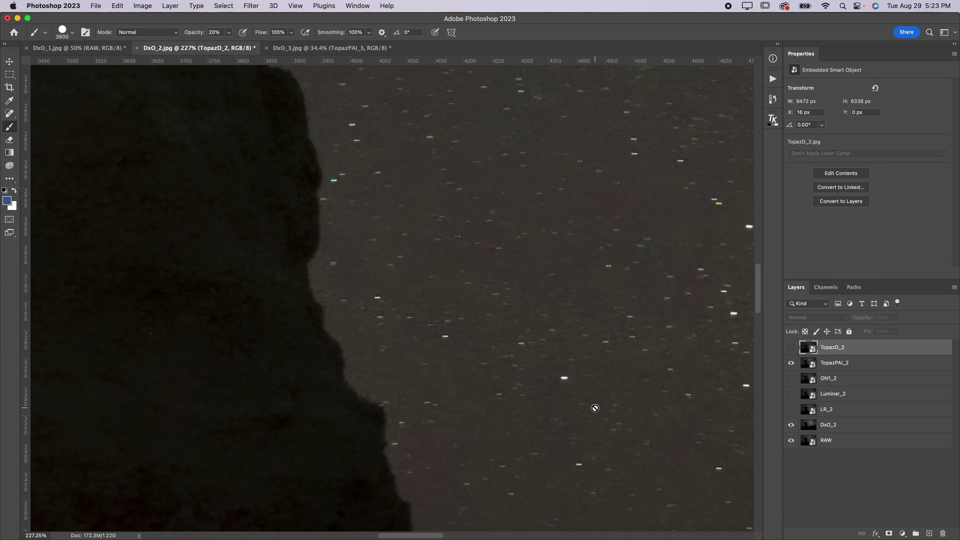
click(791, 365)
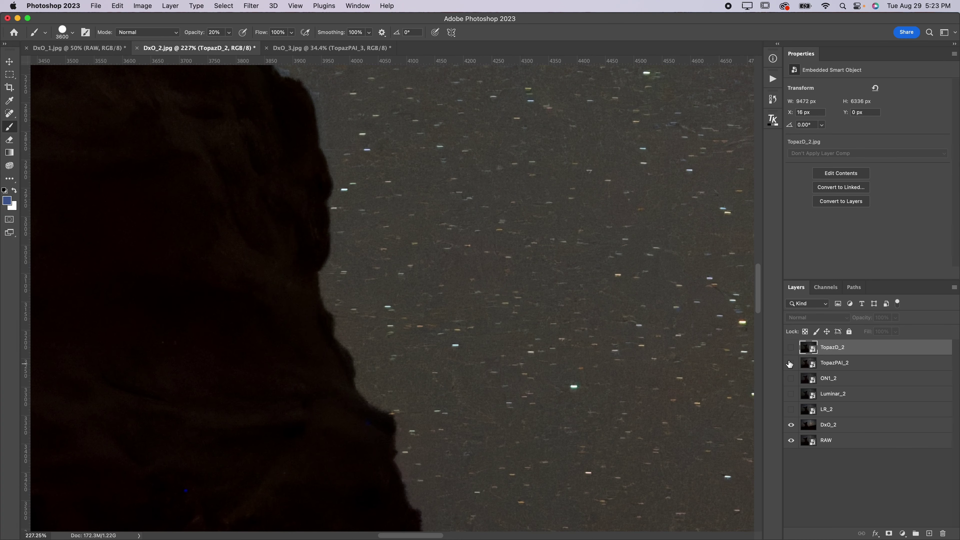
Compare TopazPAI_2 with DxO_2 in the faint stars of the lower sky away from the rock tower
scroll(718, 371, right, 6)
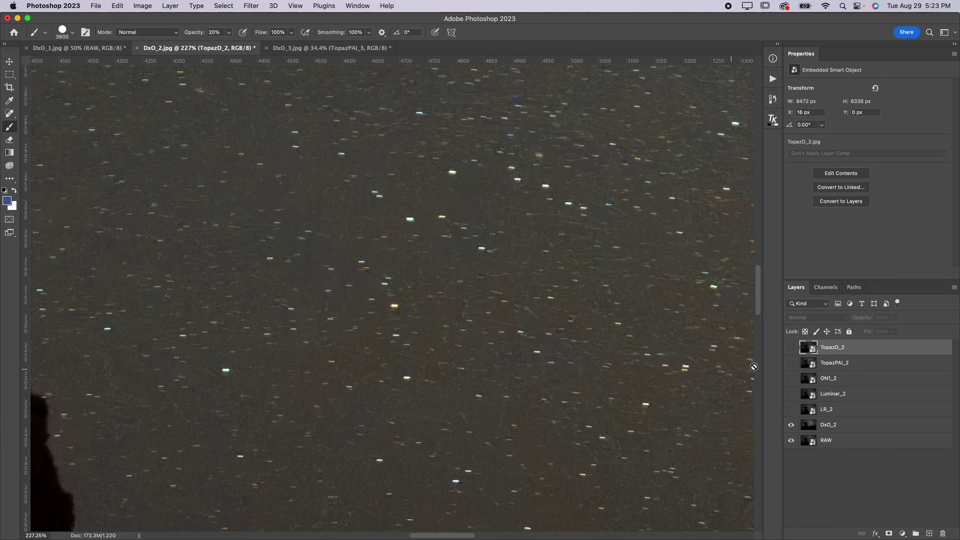
click(790, 363)
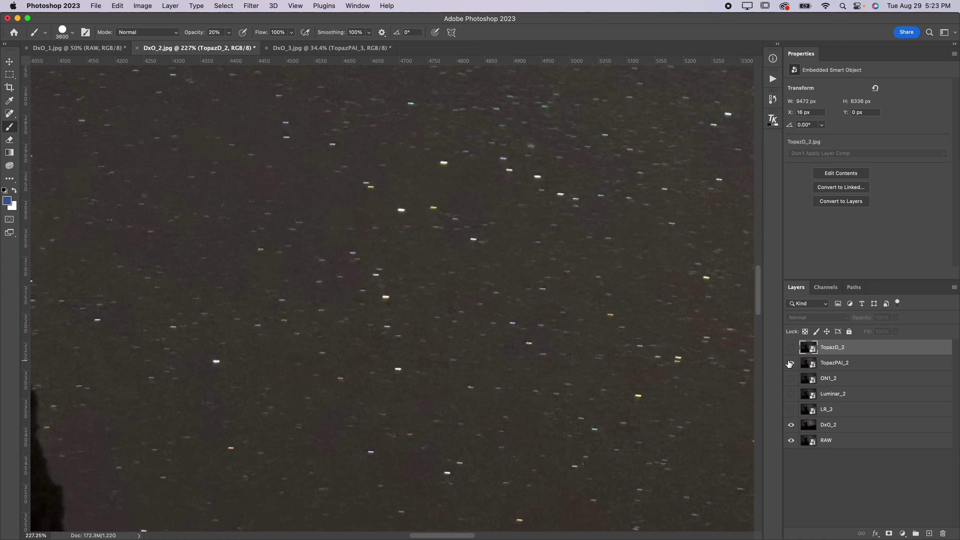
scroll(564, 350, right, 4)
click(791, 364)
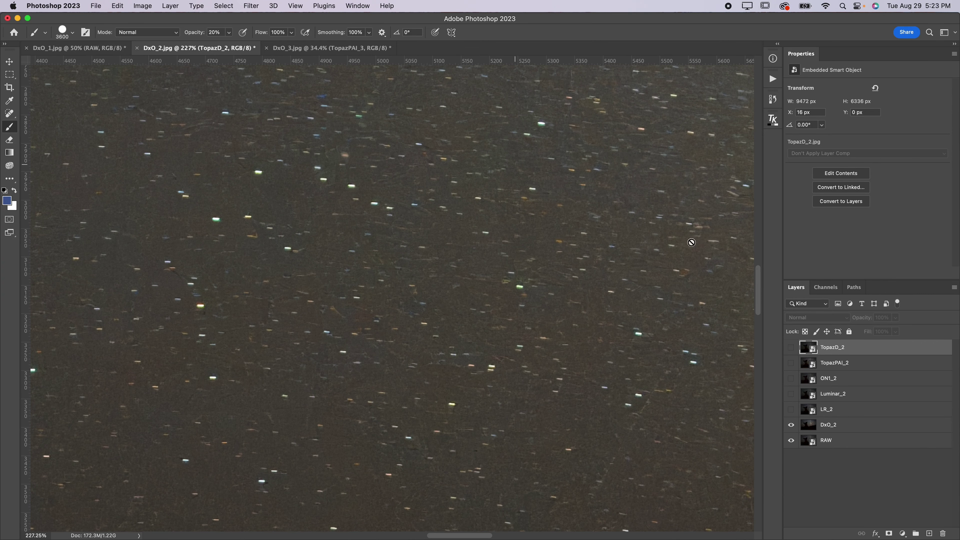
click(791, 365)
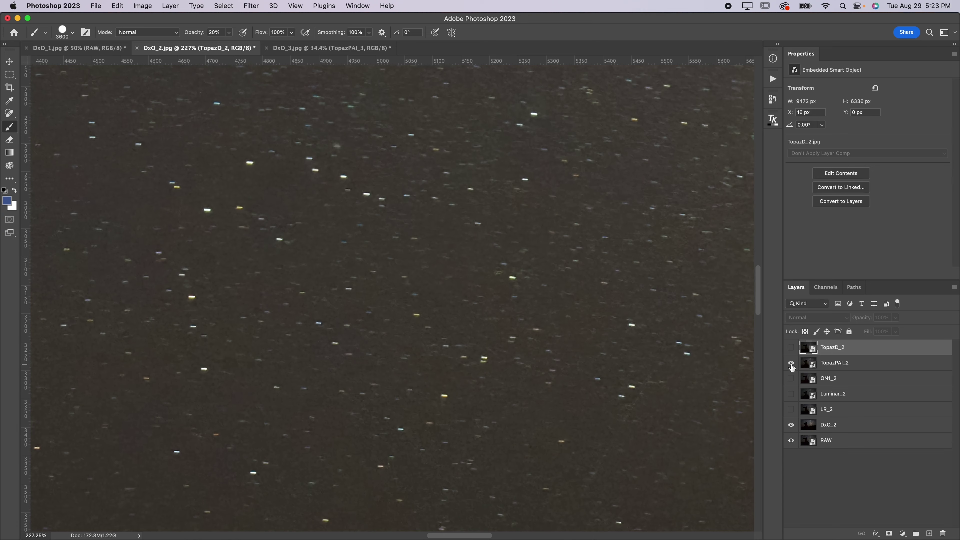
Fit the current image in view, switch to DxO_3.jpg, and examine the RAW layer's noise in the mountainside and forest at about 237%
key(super+0)
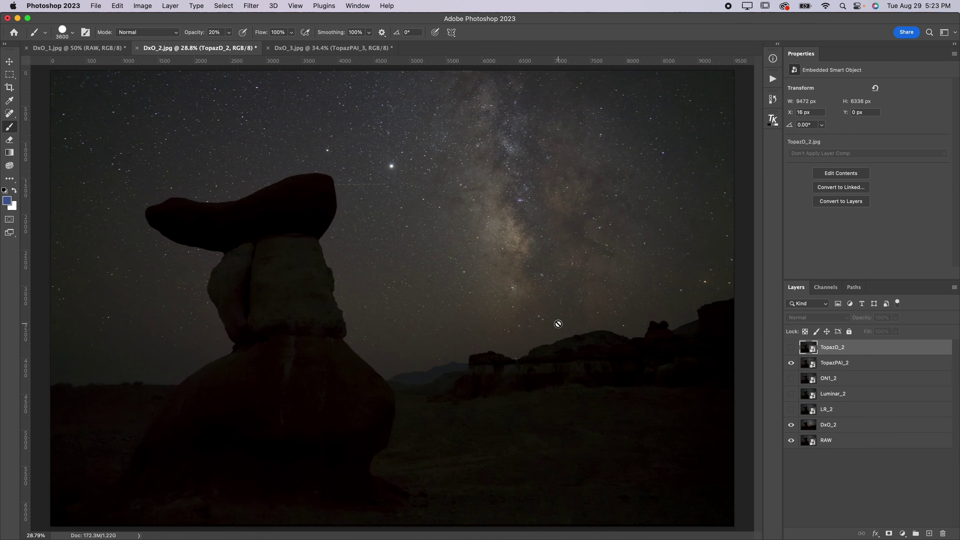
click(328, 49)
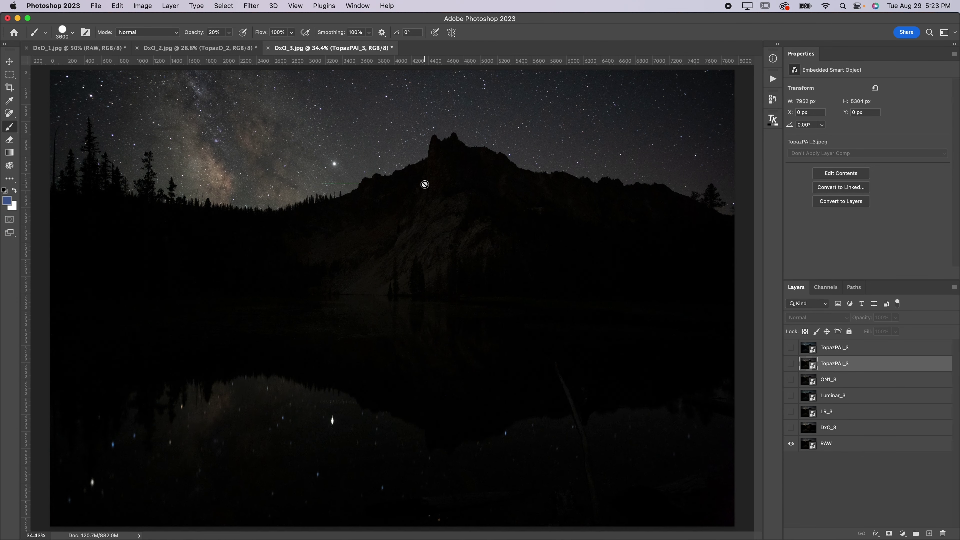
scroll(423, 185, up, 5)
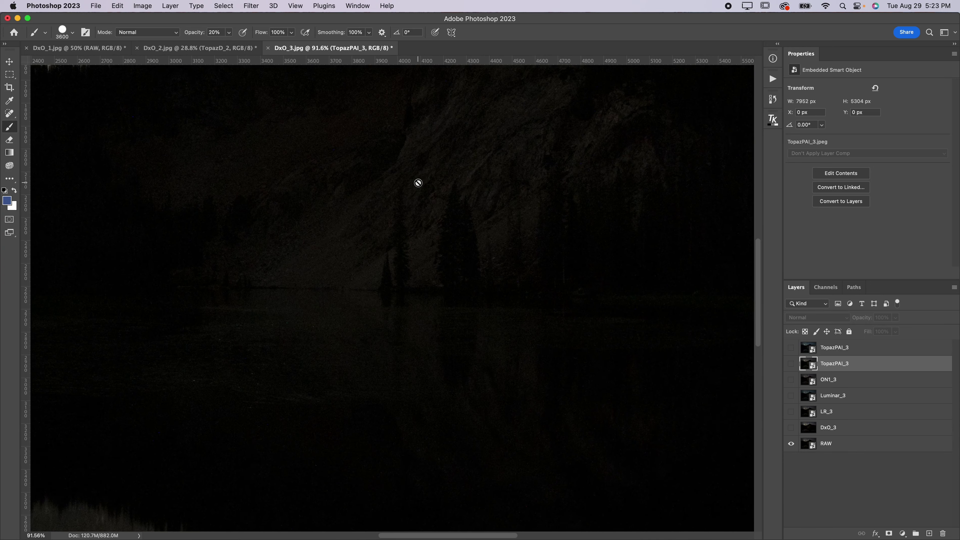
scroll(418, 183, up, 5)
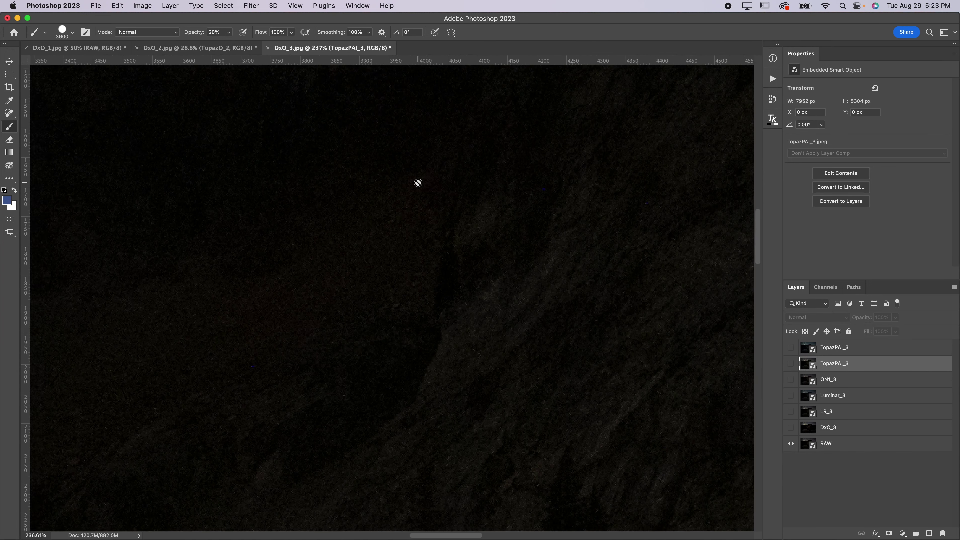
scroll(418, 183, right, 3)
scroll(418, 183, left, 5)
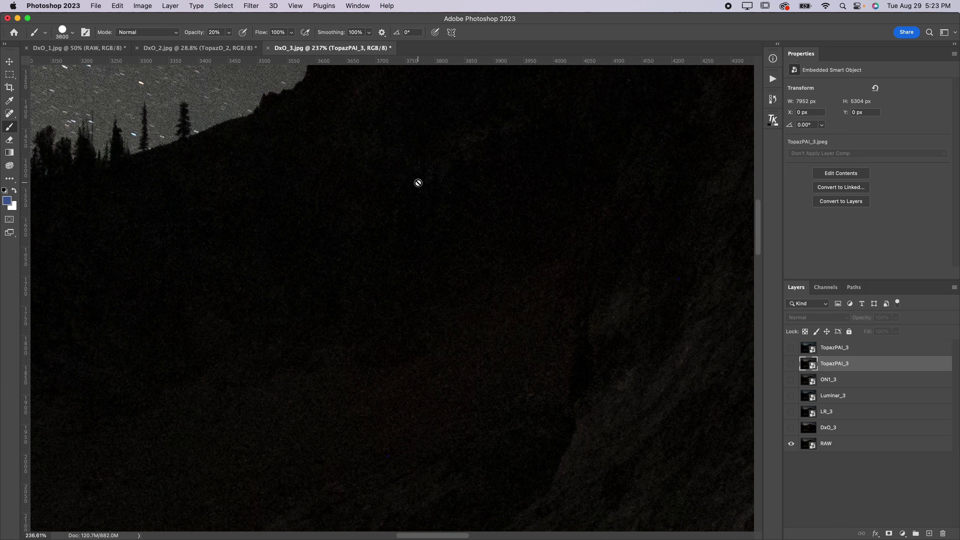
scroll(418, 183, down, 2)
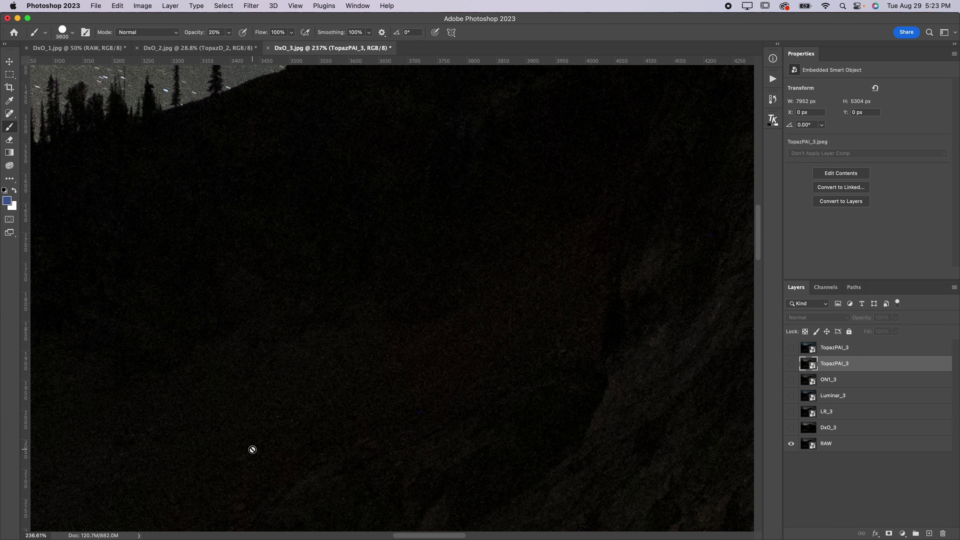
scroll(253, 450, down, 2)
scroll(253, 450, left, 20)
scroll(252, 449, right, 6)
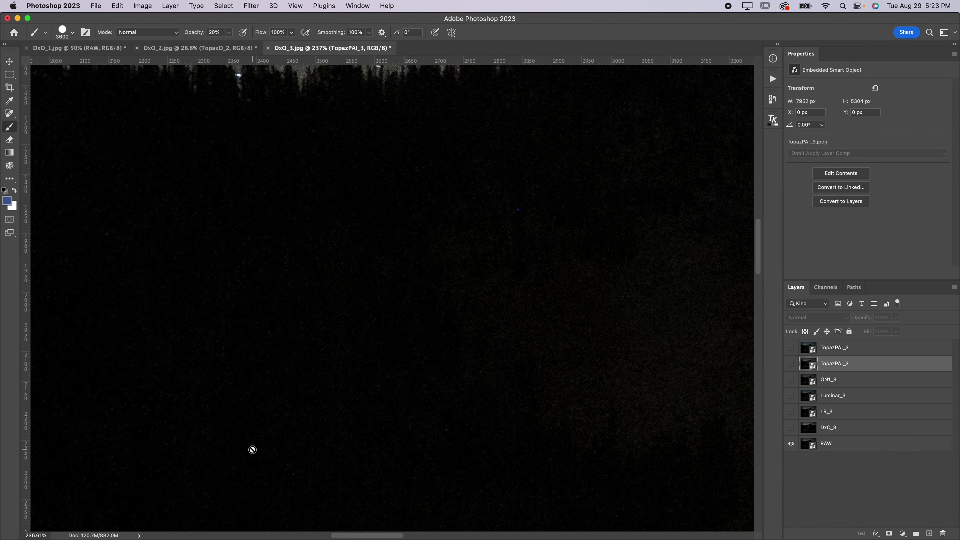
Show the DxO_3 layer above RAW and examine the dark forest and the cliff face
click(790, 428)
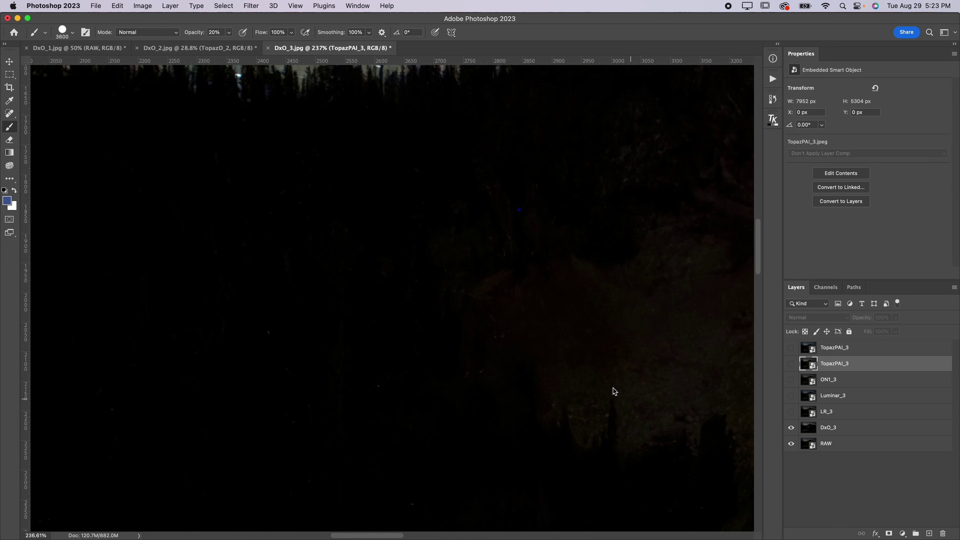
scroll(594, 376, right, 20)
scroll(593, 376, up, 5)
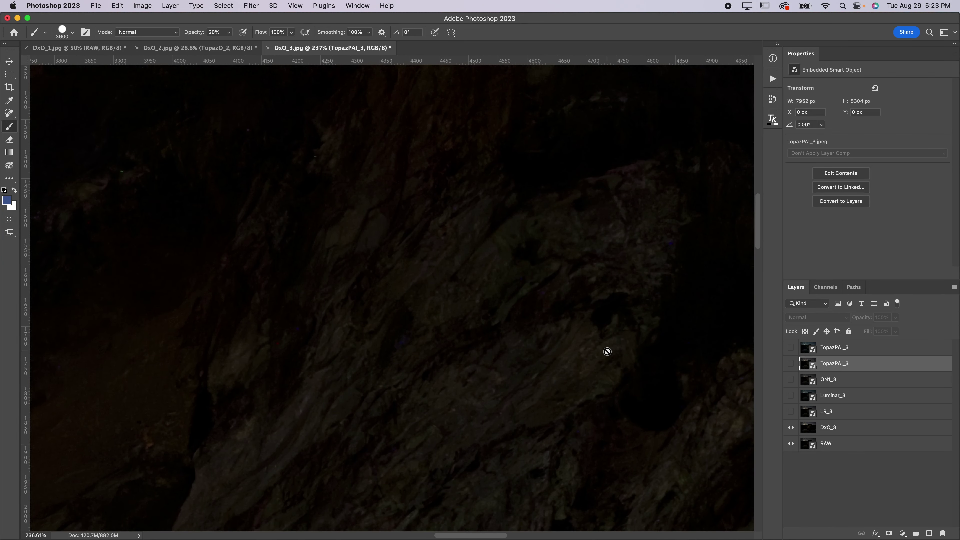
Compare the DxO_3 layer with RAW across the mountain and the sky above its ridge at reduced zoom
key(super+minus)
scroll(608, 354, up, 10)
key(super+minus)
click(790, 427)
click(791, 427)
scroll(550, 433, down, 5)
scroll(550, 433, left, 4)
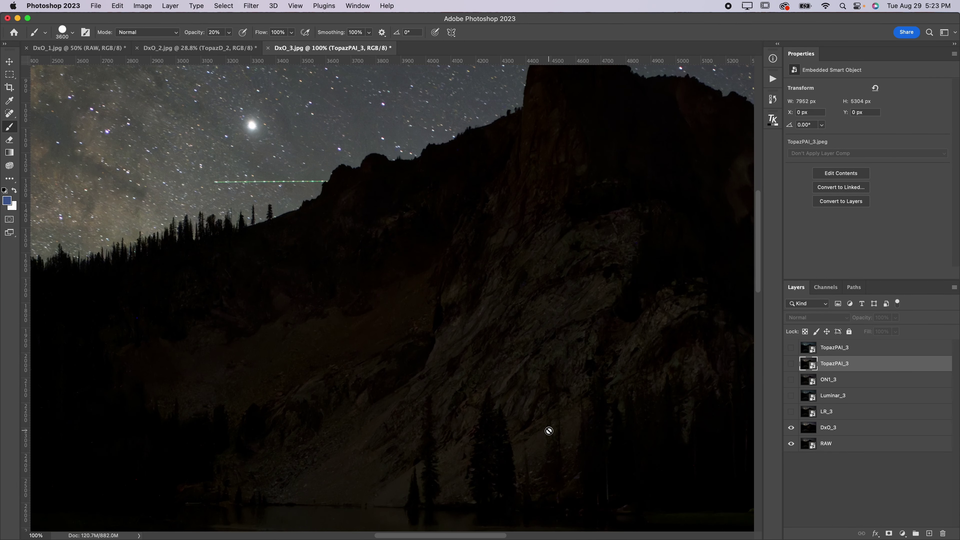
Compare the DxO_3 layer with RAW along the tree line and the dark slope beneath it at 200%
key(super+plus)
scroll(548, 431, down, 6)
scroll(549, 432, left, 5)
scroll(372, 375, left, 7)
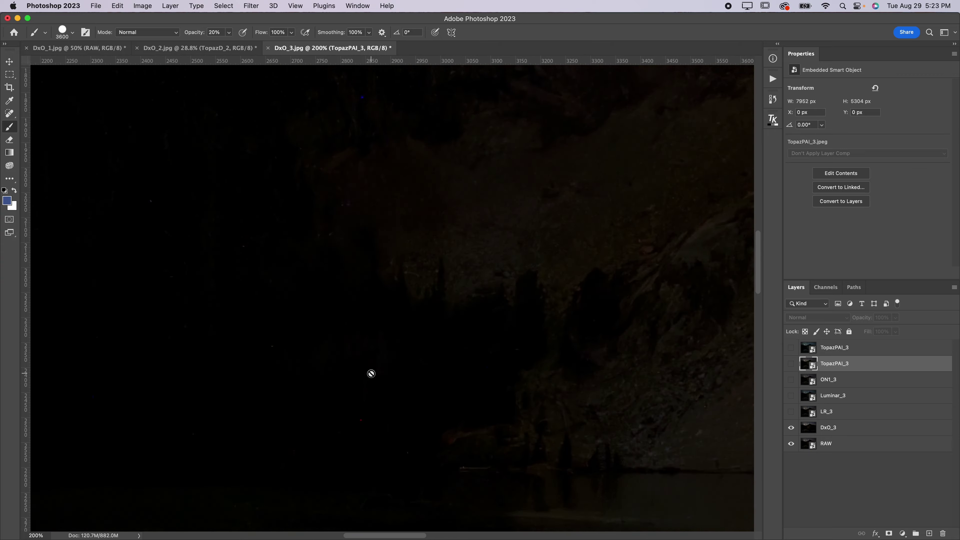
scroll(362, 227, up, 6)
click(791, 427)
click(791, 427)
click(791, 427)
click(791, 427)
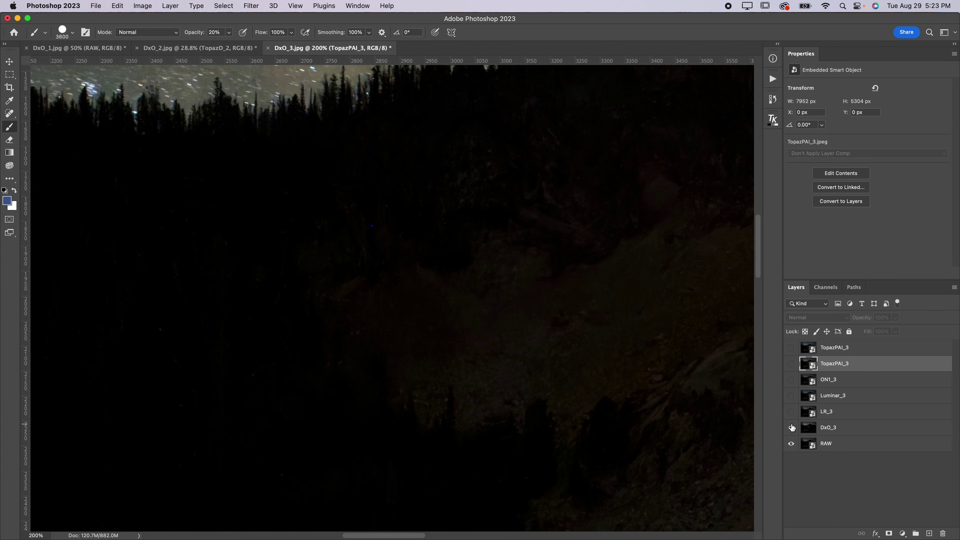
Show the LR_3 layer and examine the Milky Way, the bright planet and the aircraft trail above the tree line
click(791, 412)
scroll(630, 340, up, 10)
scroll(630, 340, left, 2)
scroll(630, 342, up, 5)
scroll(631, 342, right, 2)
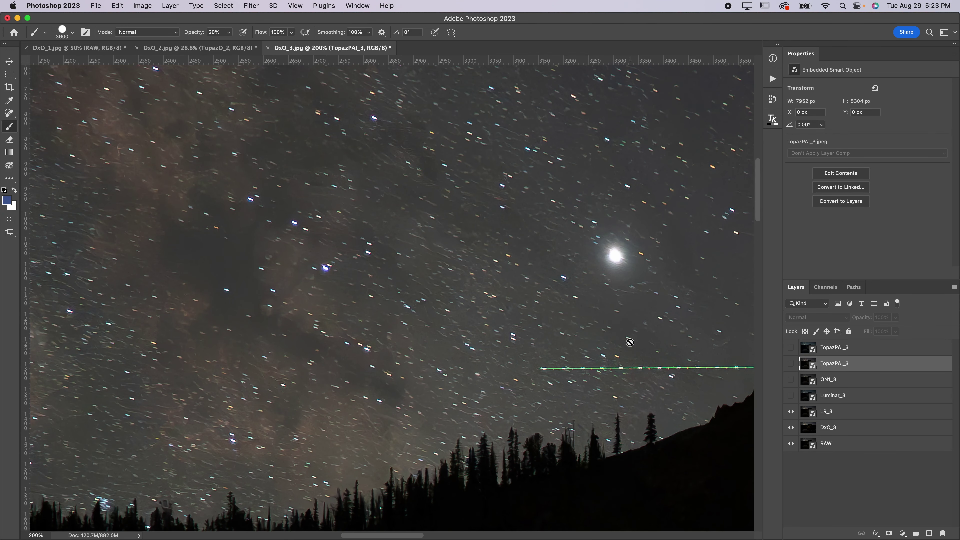
Show the Luminar_3 layer and examine the night sky and the mountain's twin peaks at 200%
click(791, 396)
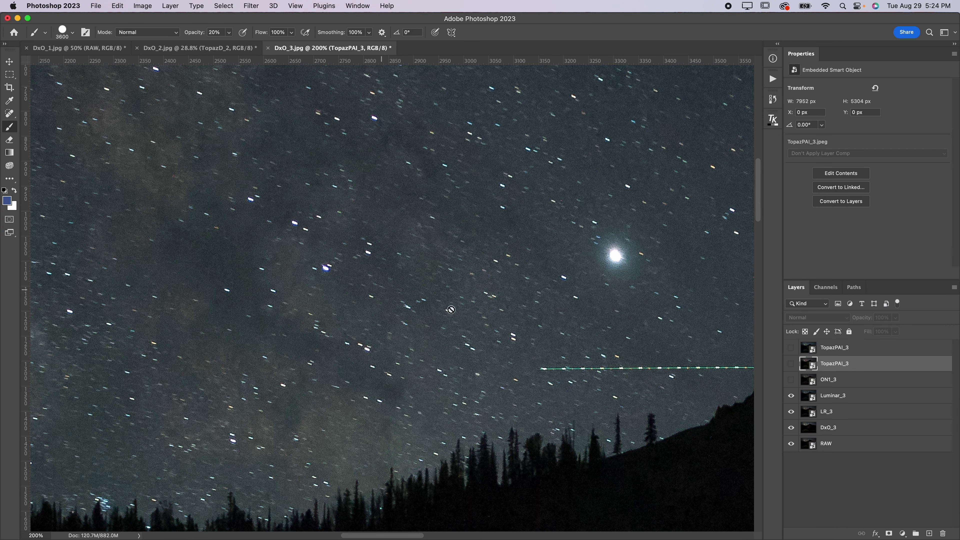
scroll(473, 322, right, 15)
scroll(472, 322, down, 5)
scroll(496, 329, up, 4)
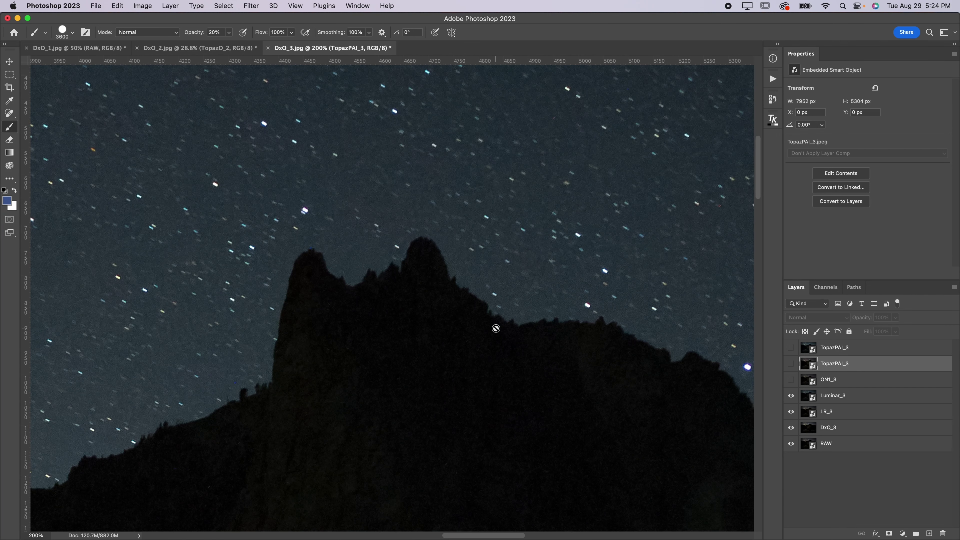
Show the ON1_3 layer and examine the stars and dark rock around the twin peaks
click(791, 381)
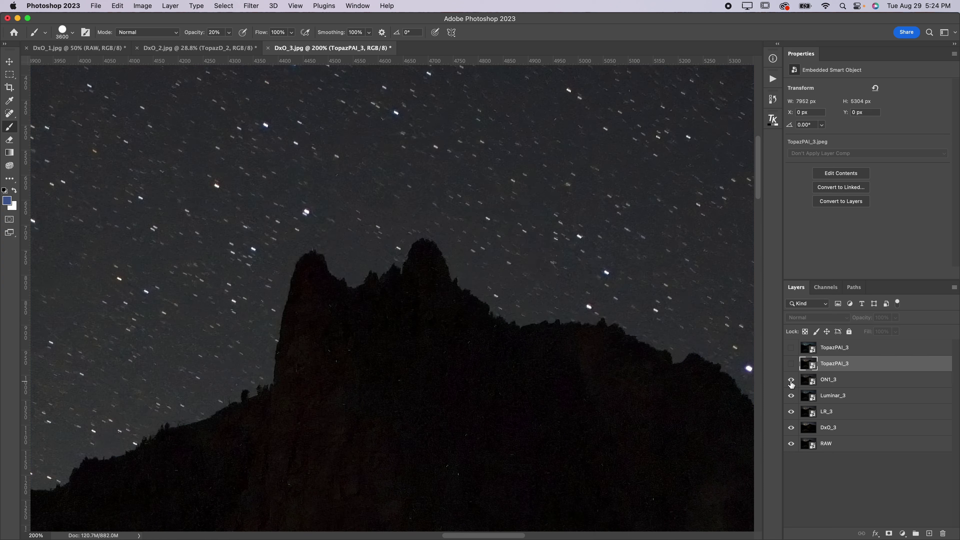
scroll(523, 377, down, 5)
scroll(523, 377, right, 4)
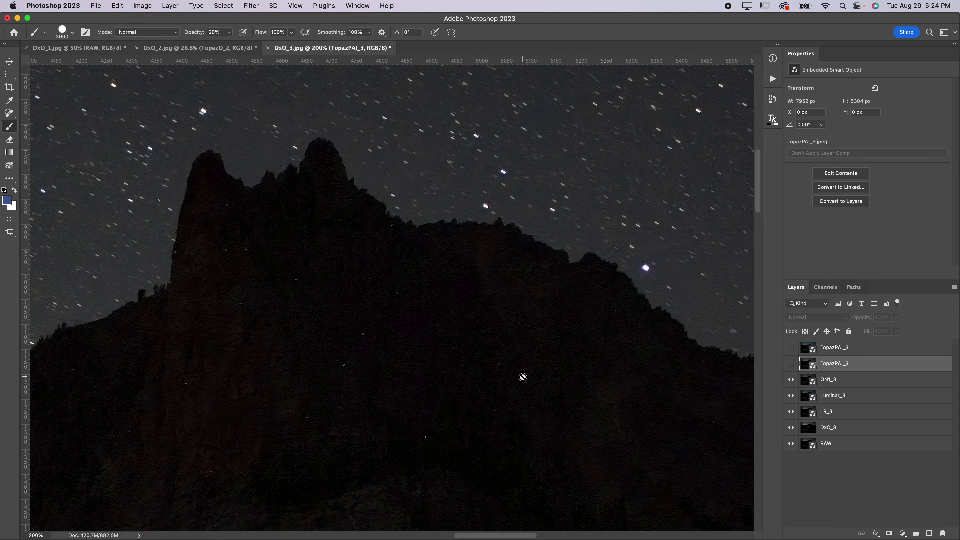
Hide the Luminar_3, LR_3 and DxO_3 layers and compare ON1_3 with RAW on the dark mountain face at 200%
drag(791, 397, 791, 428)
click(792, 380)
click(791, 380)
scroll(354, 370, down, 5)
scroll(354, 370, right, 1)
scroll(354, 372, left, 2)
scroll(354, 373, up, 1)
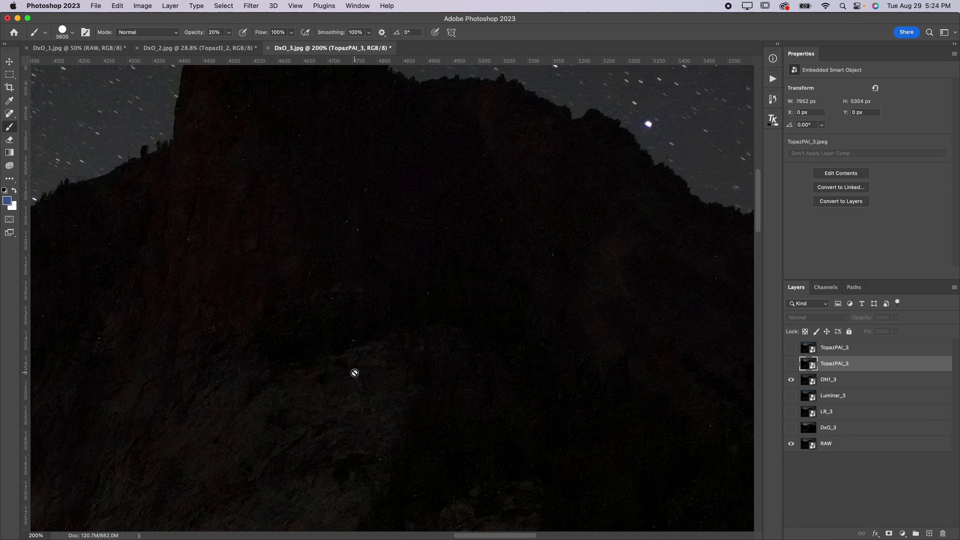
click(792, 380)
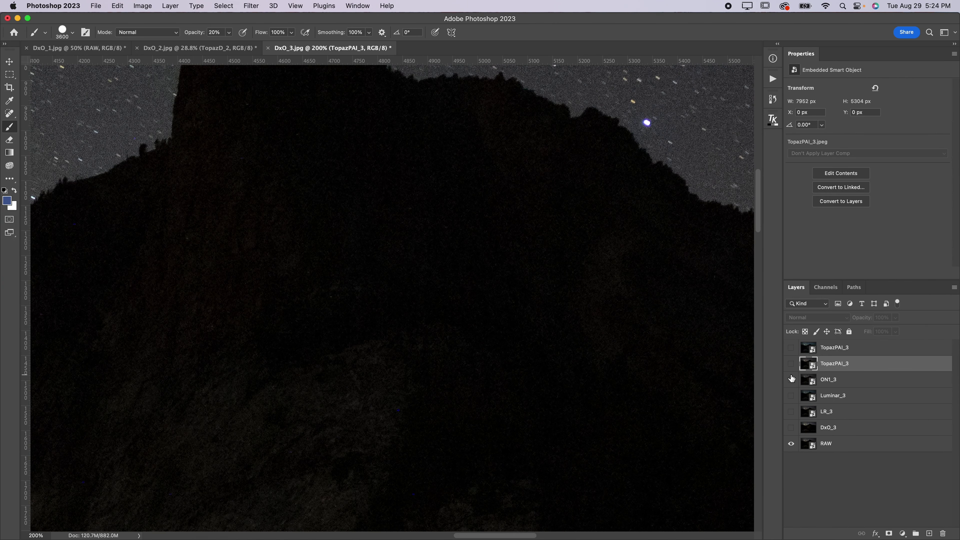
key(super+z)
scroll(349, 249, up, 4)
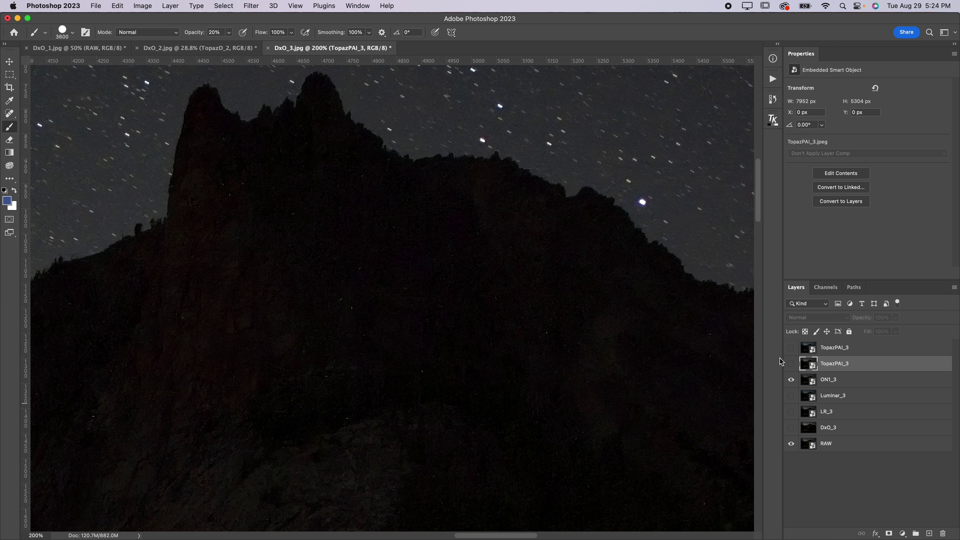
Show every layer up to the lower TopazPAI_3 and examine the twin peaks, tree line and dark slope at 200%
drag(793, 427, 791, 365)
scroll(559, 341, left, 15)
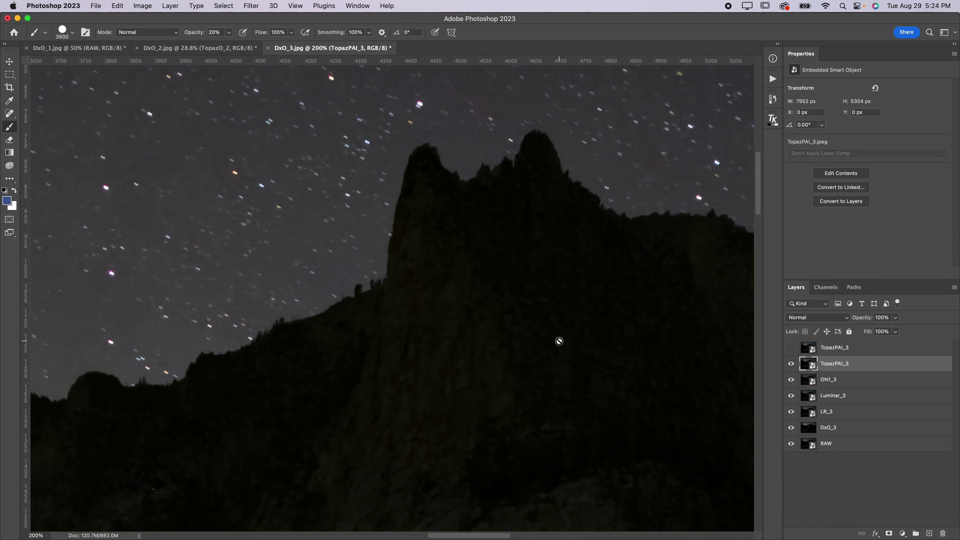
scroll(559, 341, down, 10)
scroll(559, 341, left, 8)
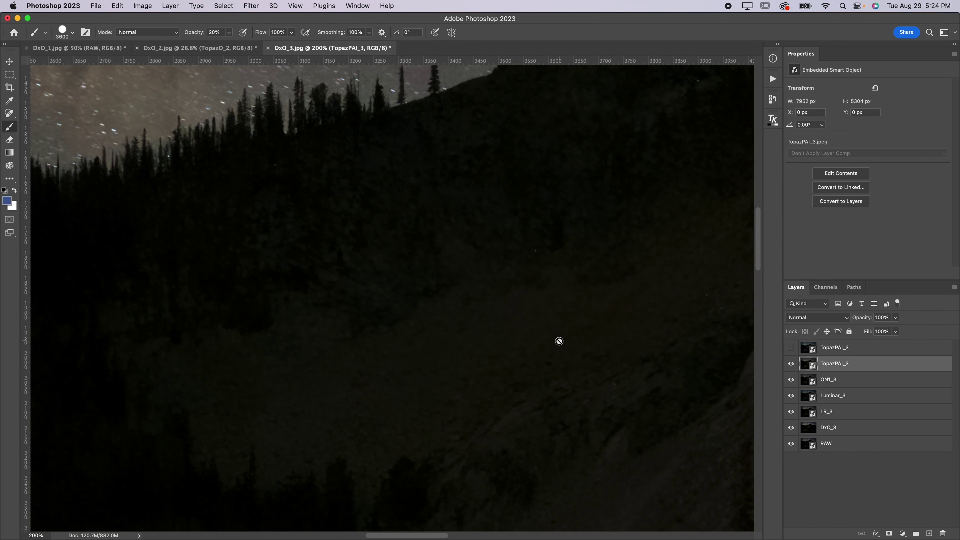
scroll(559, 341, down, 10)
scroll(560, 341, up, 10)
scroll(559, 341, right, 4)
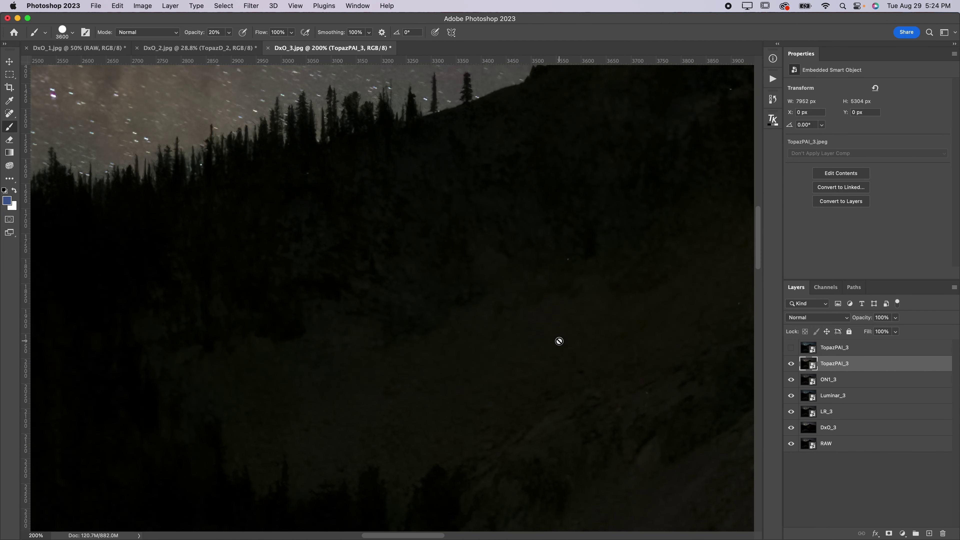
Show the uppermost TopazPAI_3 layer and examine the ridge, rock face and slope beneath the trees at 200%
click(791, 348)
scroll(527, 362, right, 12)
scroll(527, 362, up, 5)
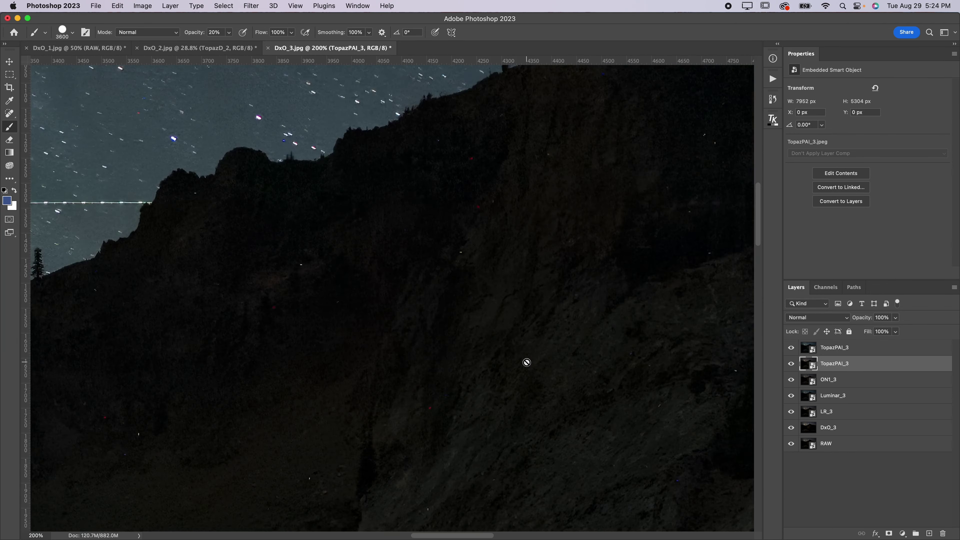
scroll(527, 362, right, 11)
scroll(526, 363, up, 4)
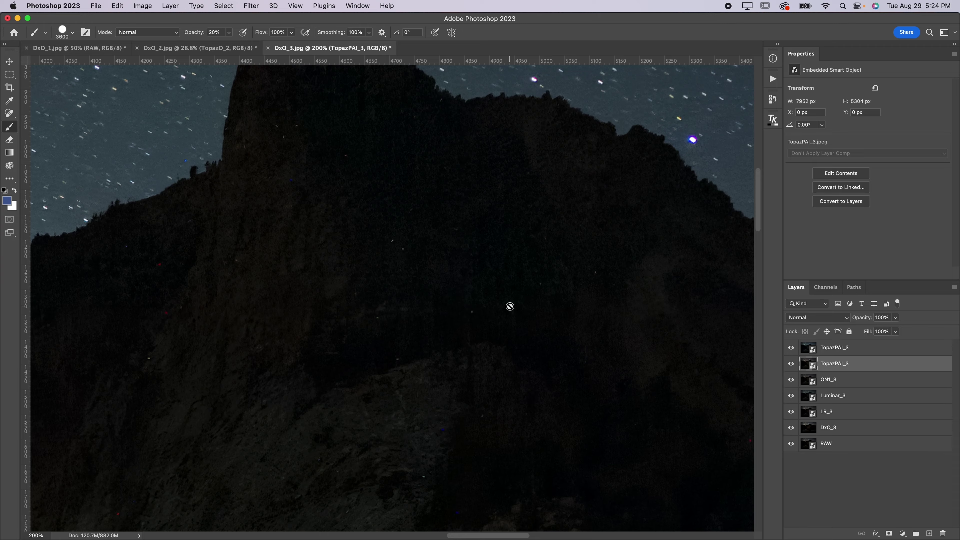
scroll(510, 307, left, 13)
scroll(510, 306, down, 5)
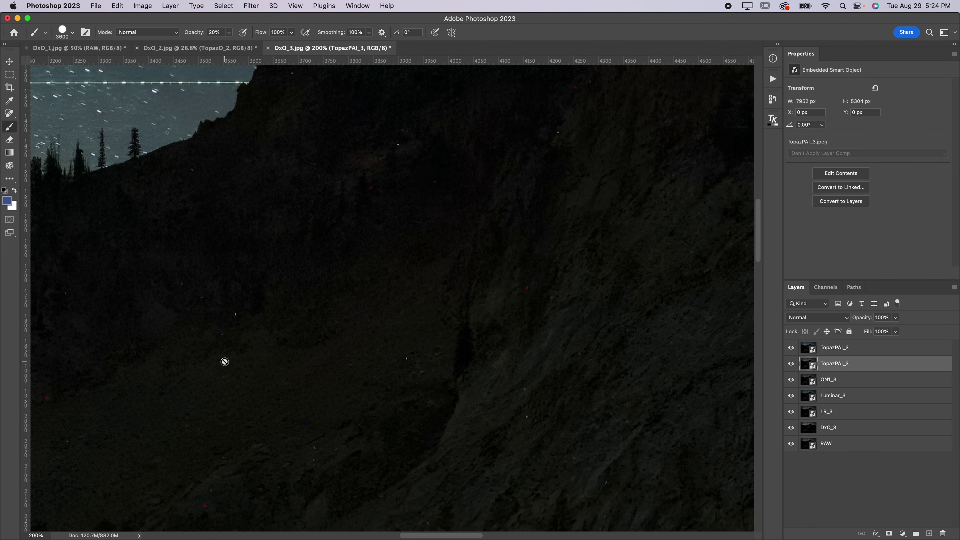
scroll(225, 361, left, 9)
scroll(225, 361, up, 4)
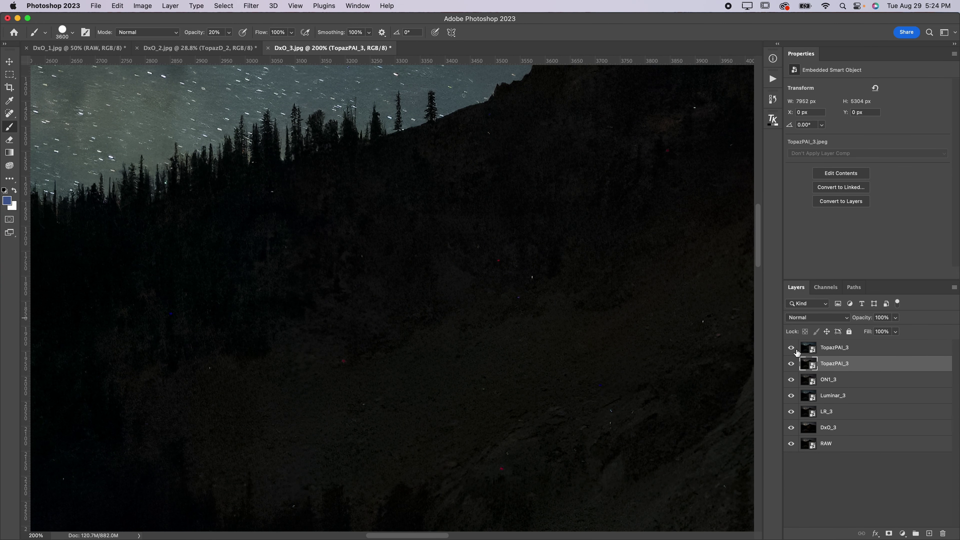
Hide the uppermost TopazPAI_3, ON1_3, Luminar_3 and RAW layers
click(791, 347)
click(791, 379)
click(791, 395)
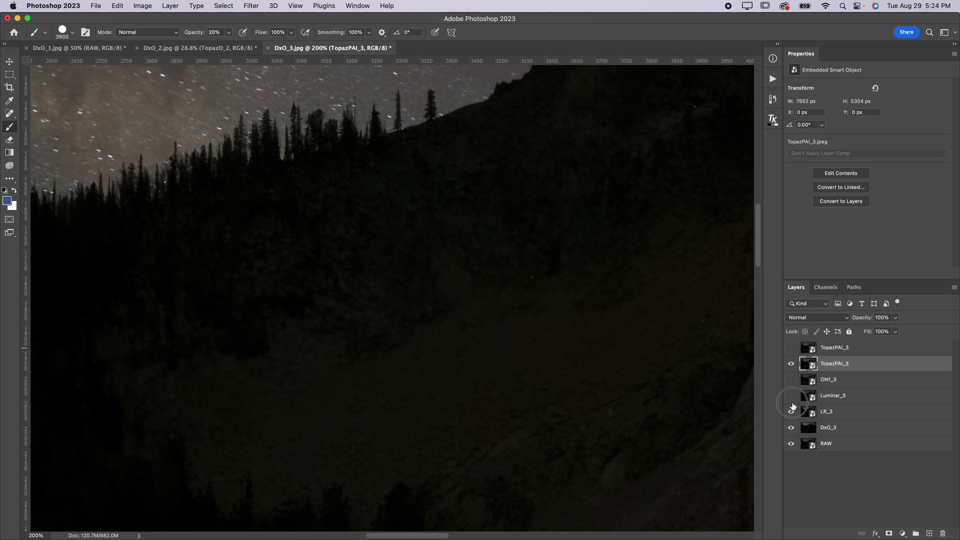
click(792, 444)
Examine the lower TopazPAI_3 layer's Milky Way, twin peaks and lakeside slope at 100% and about 143%
scroll(617, 426, up, 4)
scroll(617, 427, left, 5)
scroll(617, 427, down, 3)
scroll(617, 426, right, 8)
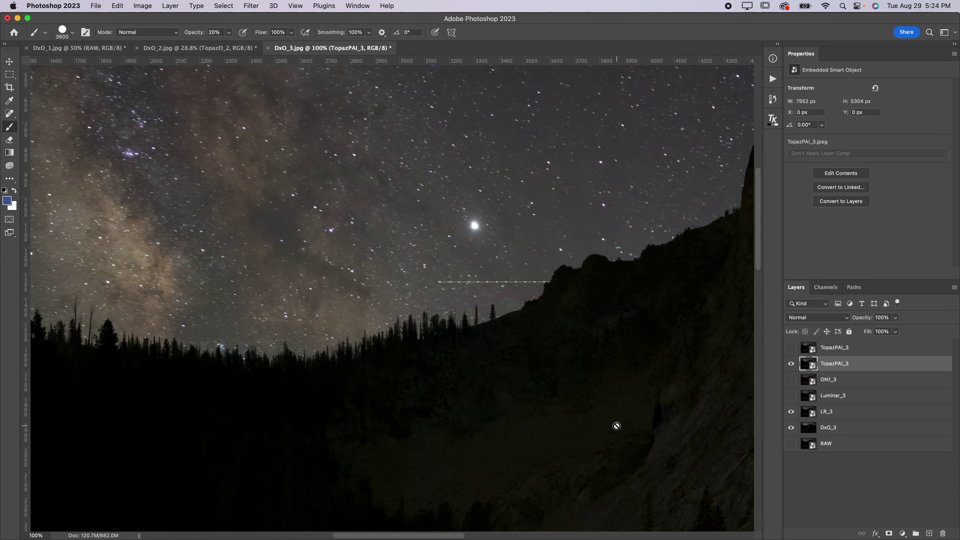
scroll(616, 423, down, 2)
scroll(616, 423, right, 1)
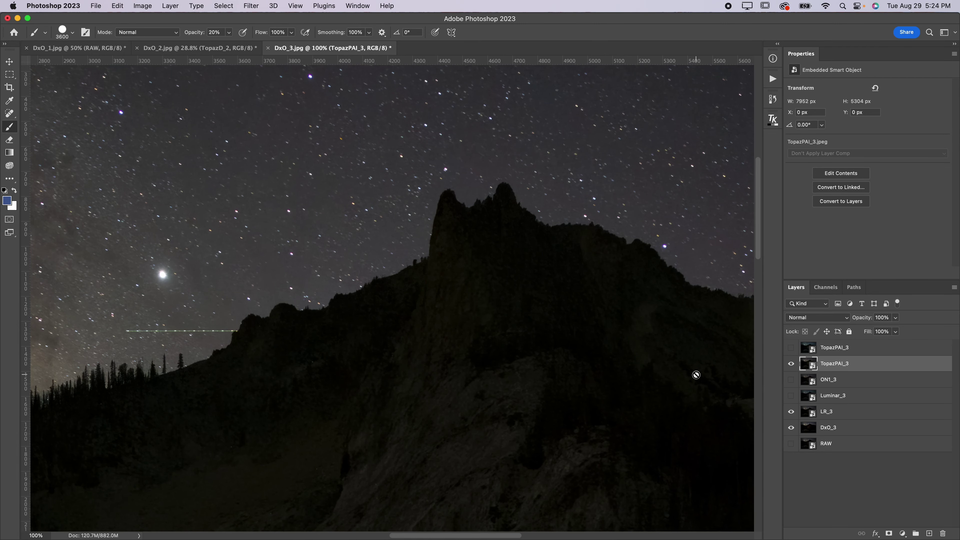
scroll(466, 307, up, 2)
scroll(508, 246, up, 1)
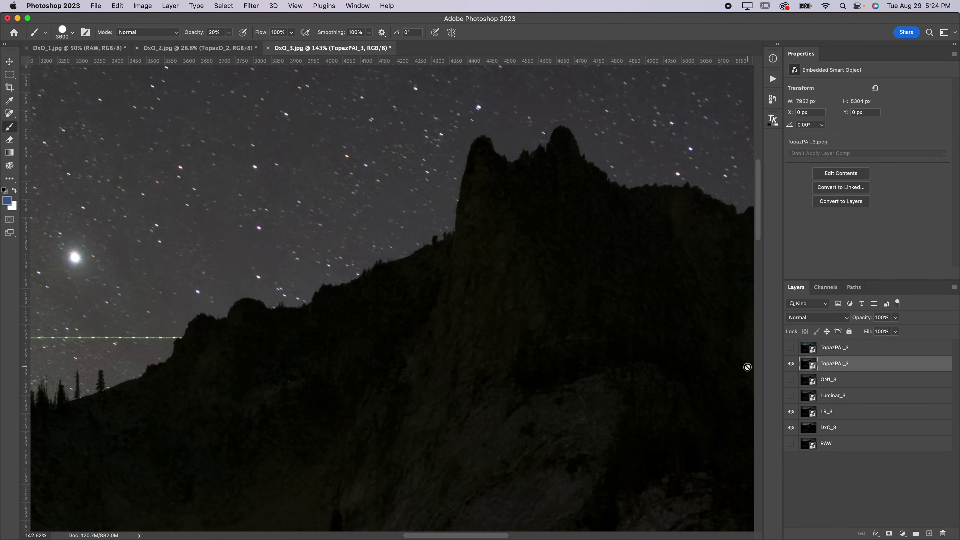
scroll(615, 399, down, 5)
scroll(615, 399, left, 5)
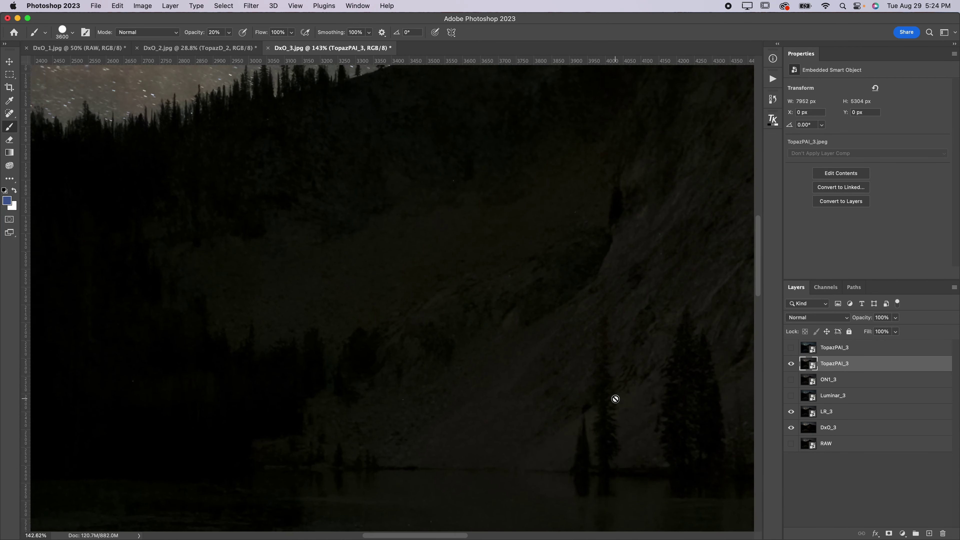
Hide the lower TopazPAI_3 layer and examine LR_3 along the tree line and the dark mountain slopes
click(791, 364)
scroll(626, 343, up, 5)
scroll(626, 343, right, 5)
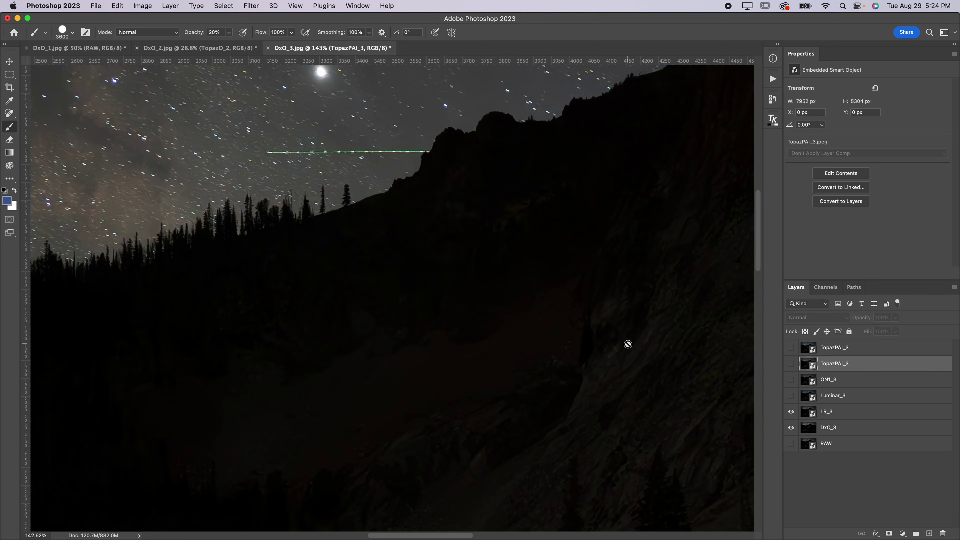
scroll(628, 344, up, 3)
scroll(628, 343, down, 10)
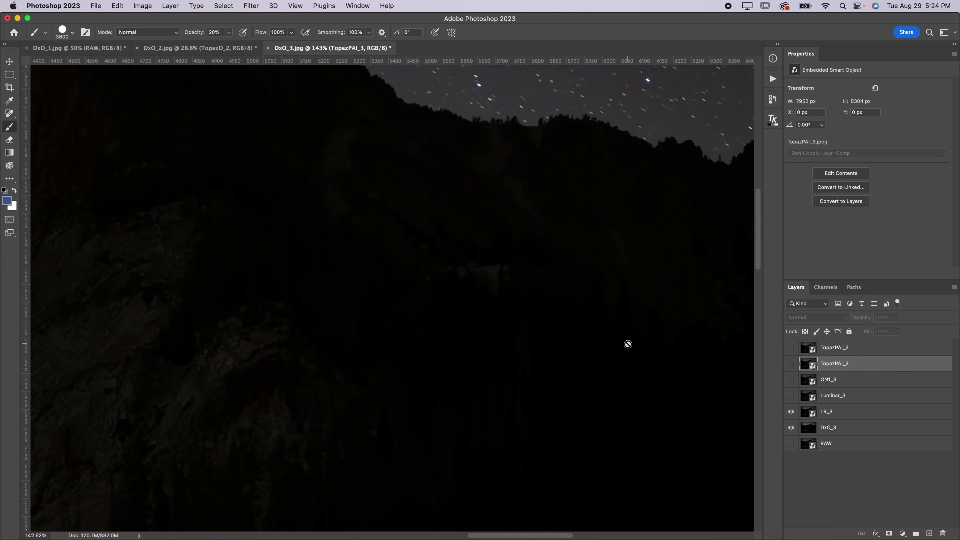
scroll(628, 344, left, 10)
scroll(628, 344, up, 10)
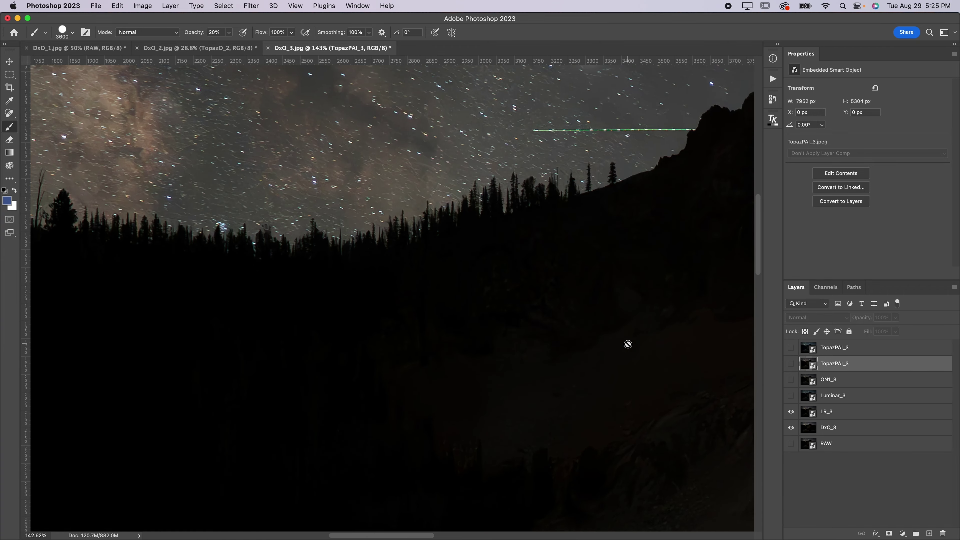
Examine the Milky Way, bright planet and aircraft trail in the LR_3 layer at 200%
key(super+equal)
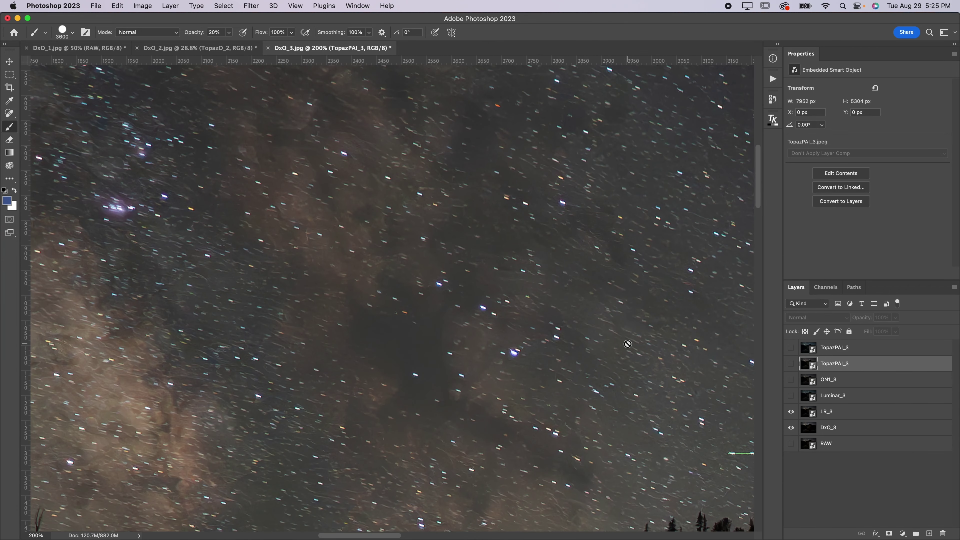
scroll(640, 327, right, 6)
scroll(602, 323, down, 1)
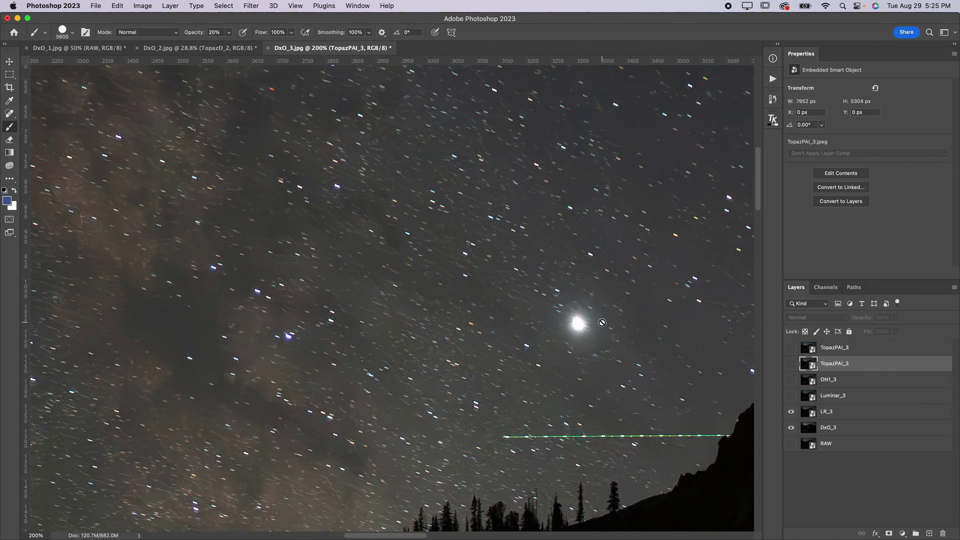
key(super+minus)
key(super+minus)
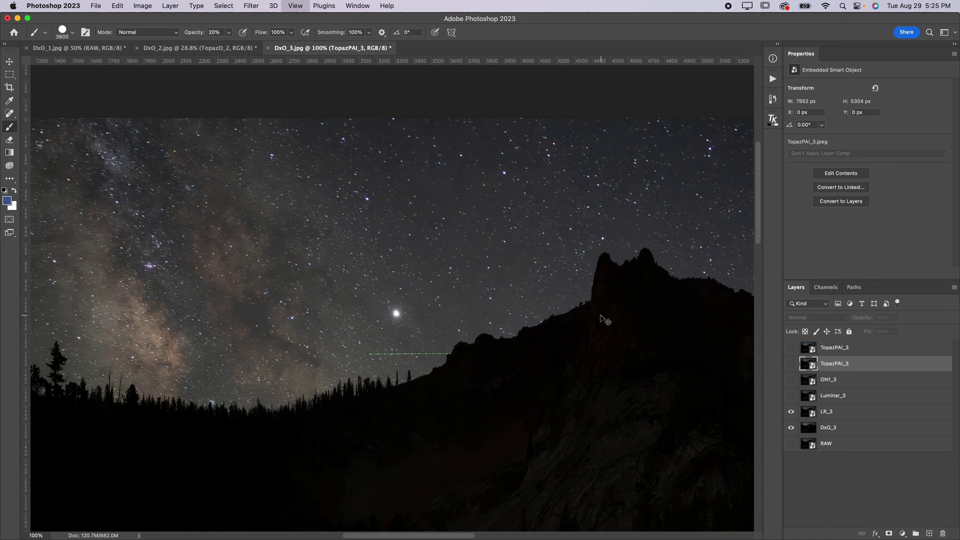
key(super+equal)
key(super+equal)
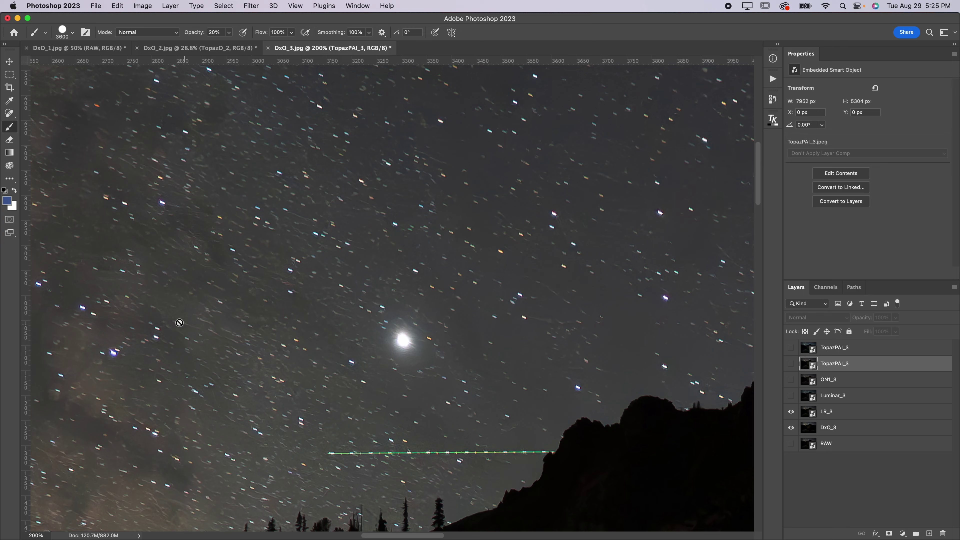
scroll(540, 317, up, 3)
scroll(540, 317, left, 5)
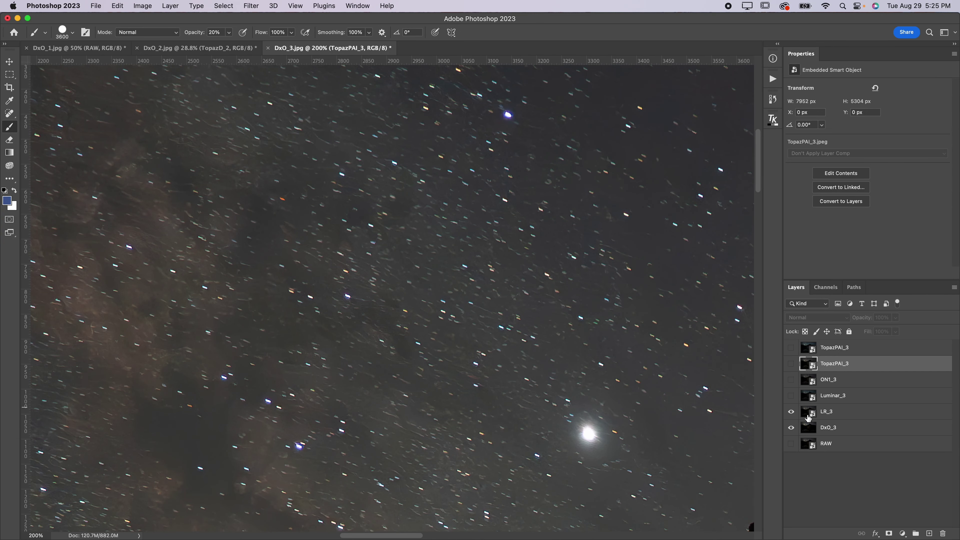
Hide the LR_3 layer and examine DxO_3 around the planet, tree line and dark slope at 200%
scroll(557, 380, down, 5)
scroll(557, 380, right, 4)
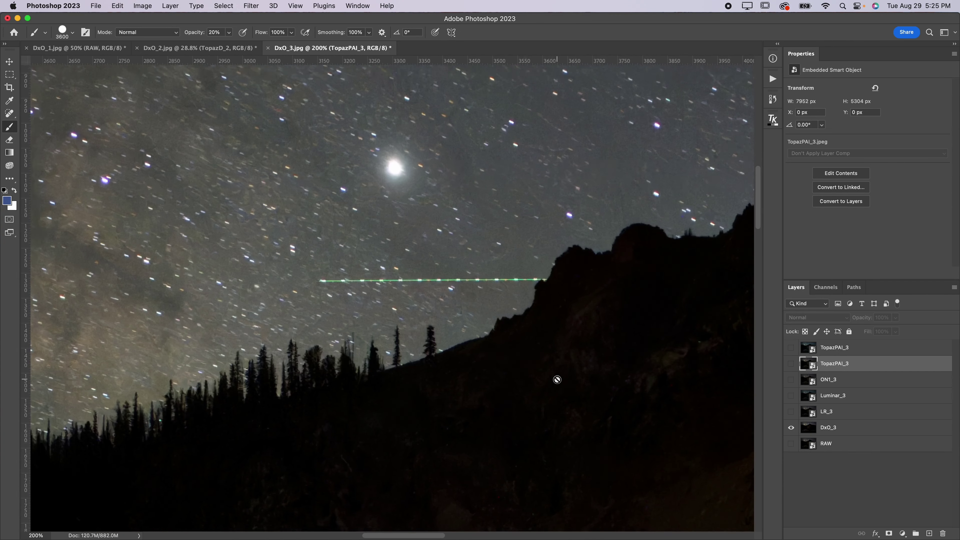
scroll(557, 380, down, 8)
scroll(557, 380, left, 5)
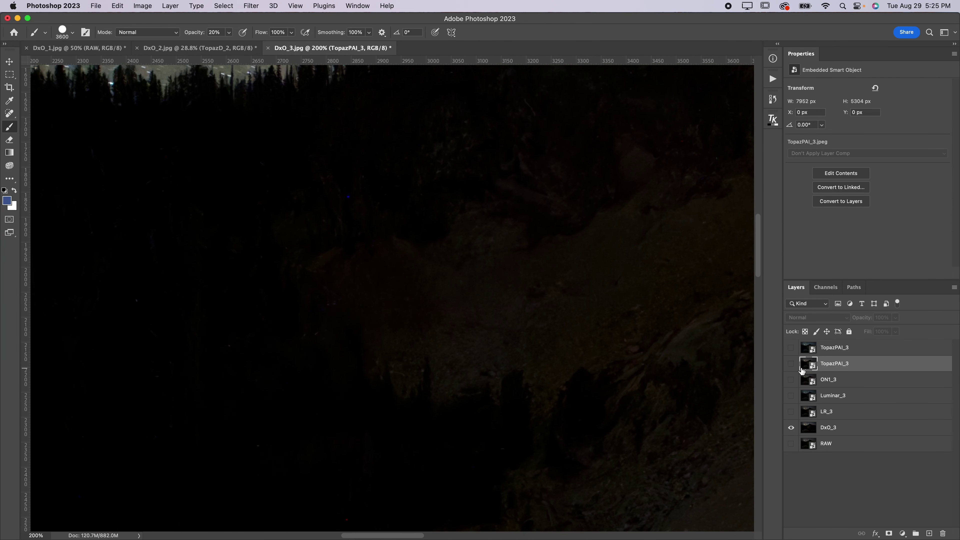
Toggle the lower TopazPAI_3 layer over DxO_3 to compare the rock face and lakeside trees
click(791, 364)
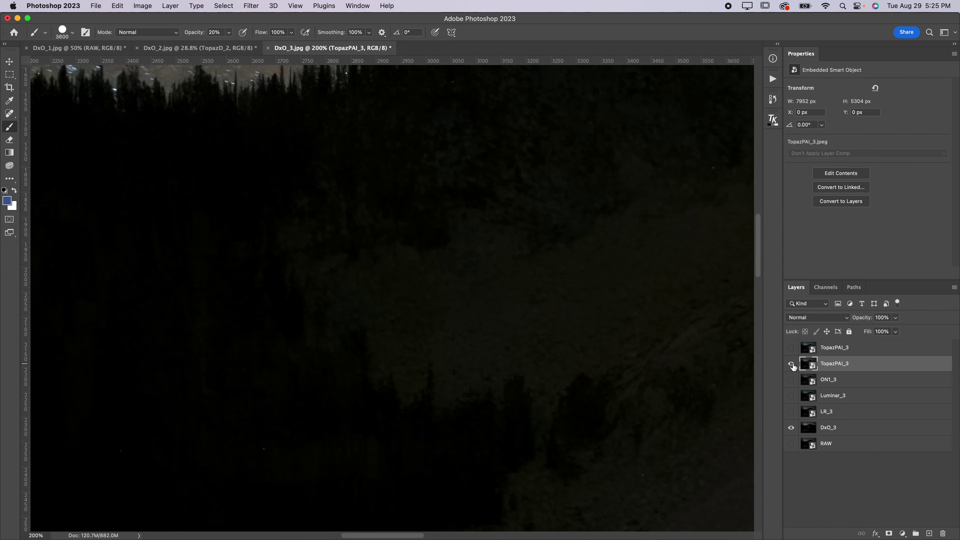
scroll(544, 307, right, 10)
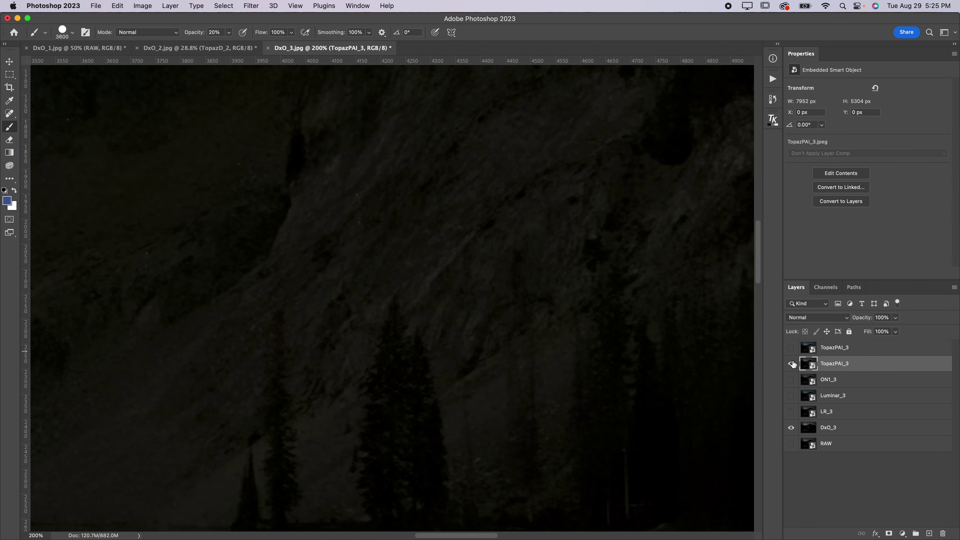
click(791, 364)
click(791, 364)
click(791, 364)
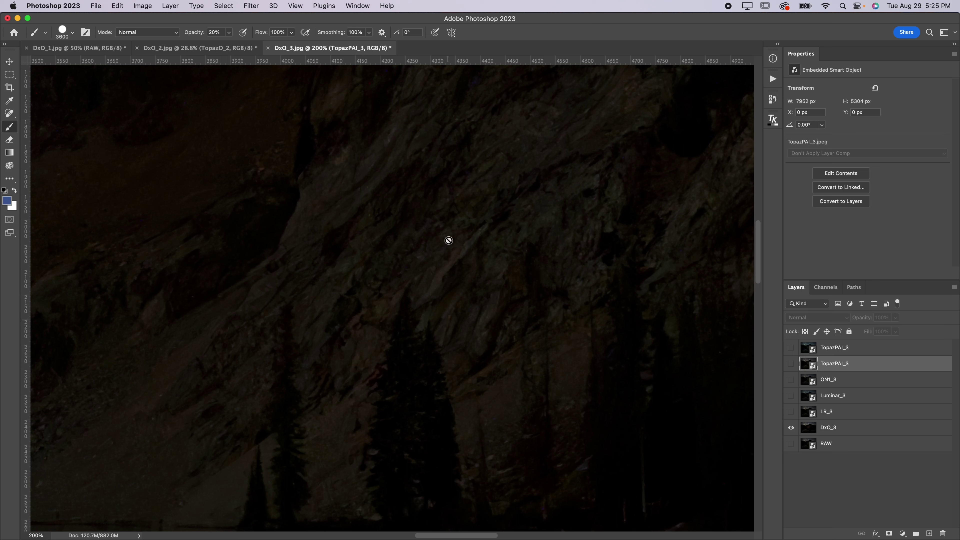
scroll(439, 318, up, 15)
scroll(439, 317, right, 6)
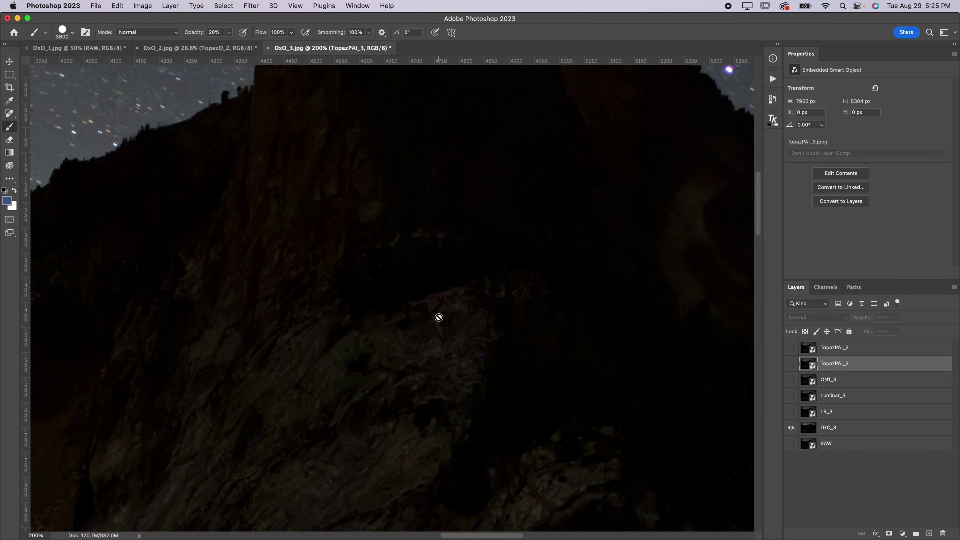
Show the lower TopazPAI_3 layer and examine the rock face, tree line and dark slope at 200%
click(791, 364)
scroll(589, 375, down, 15)
scroll(561, 375, left, 5)
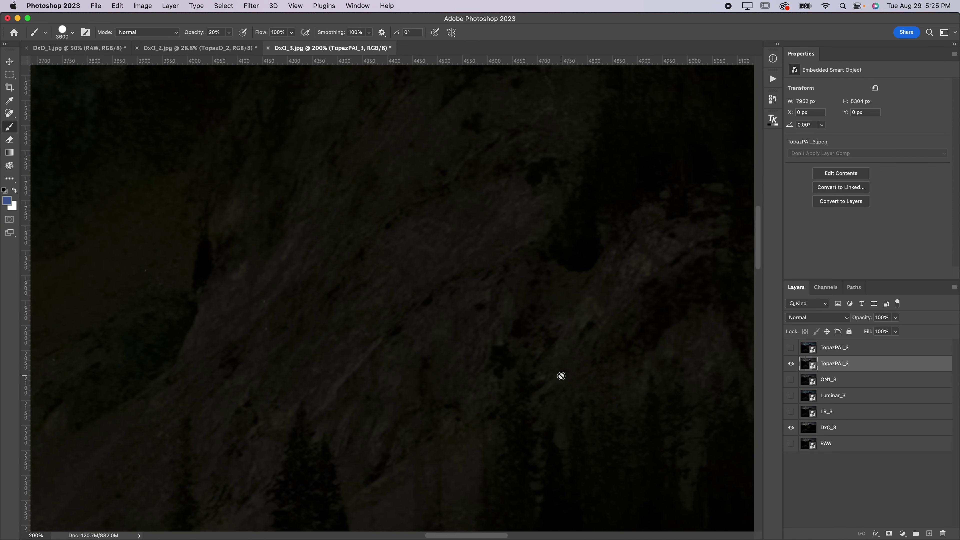
scroll(332, 375, left, 6)
scroll(321, 356, up, 10)
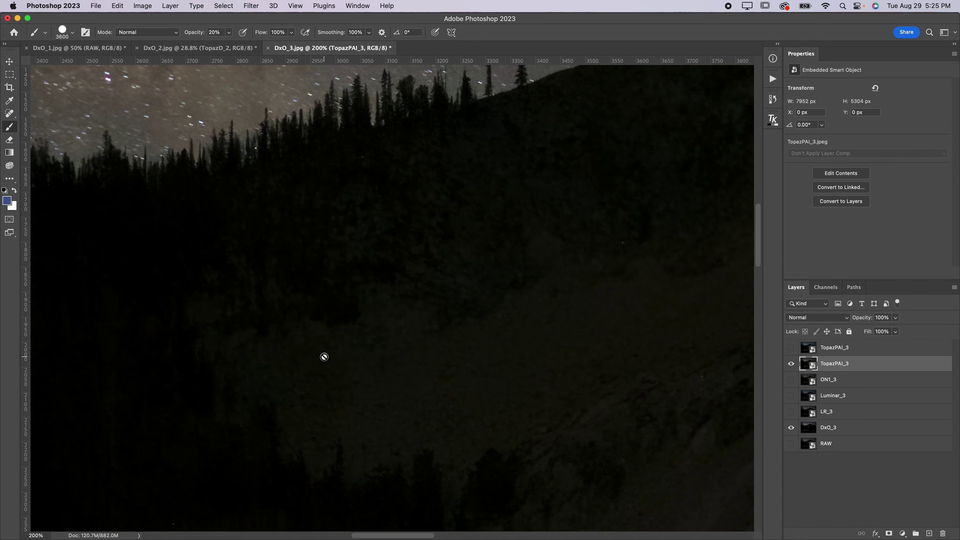
scroll(324, 357, up, 5)
scroll(326, 357, right, 5)
scroll(712, 412, down, 10)
scroll(712, 411, right, 5)
Hide the lower TopazPAI_3 layer and examine DxO_3 on the rock face and around the twin peaks
click(791, 365)
scroll(616, 369, right, 2)
scroll(616, 369, up, 1)
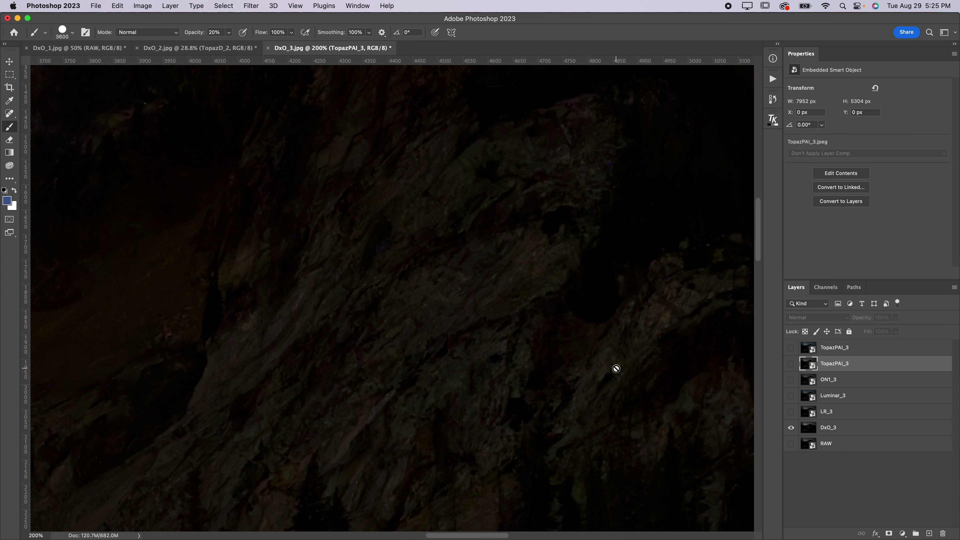
scroll(449, 145, up, 10)
scroll(449, 145, right, 5)
scroll(450, 145, down, 5)
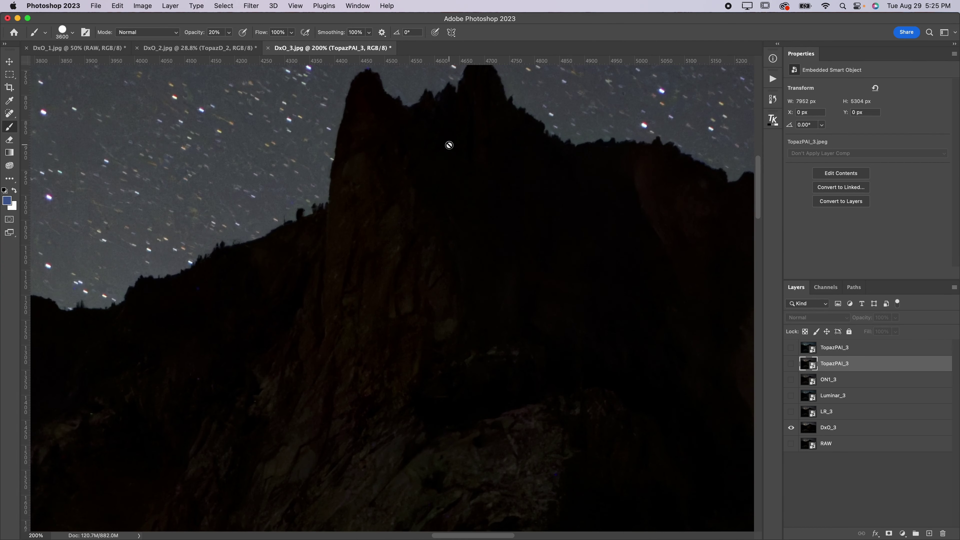
scroll(371, 375, down, 1)
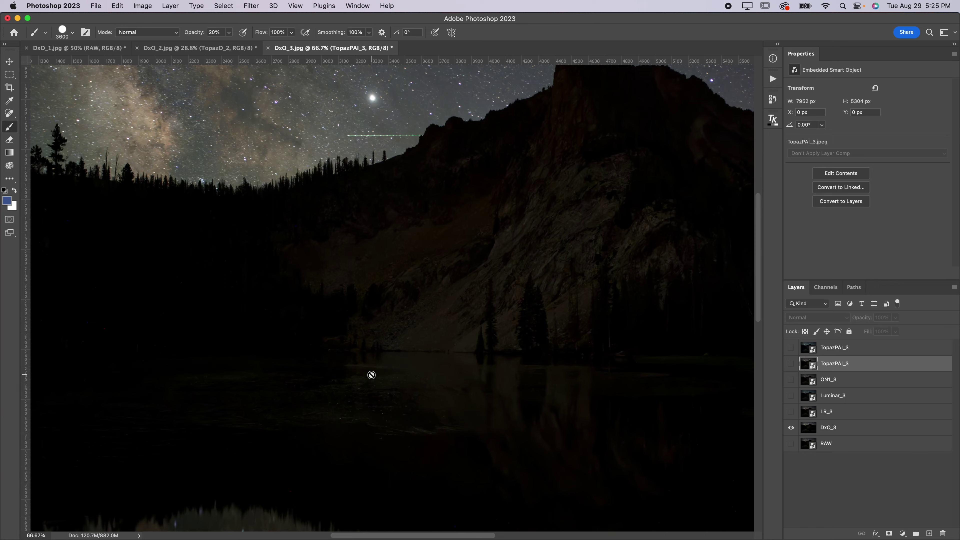
Compare the lower TopazPAI_3 layer with DxO_3 along the ridge and slope at about 145%, ending with the whole DxO_3 image fitted in view
scroll(371, 375, up, 2)
scroll(411, 313, up, 3)
scroll(411, 313, up, 1)
click(791, 363)
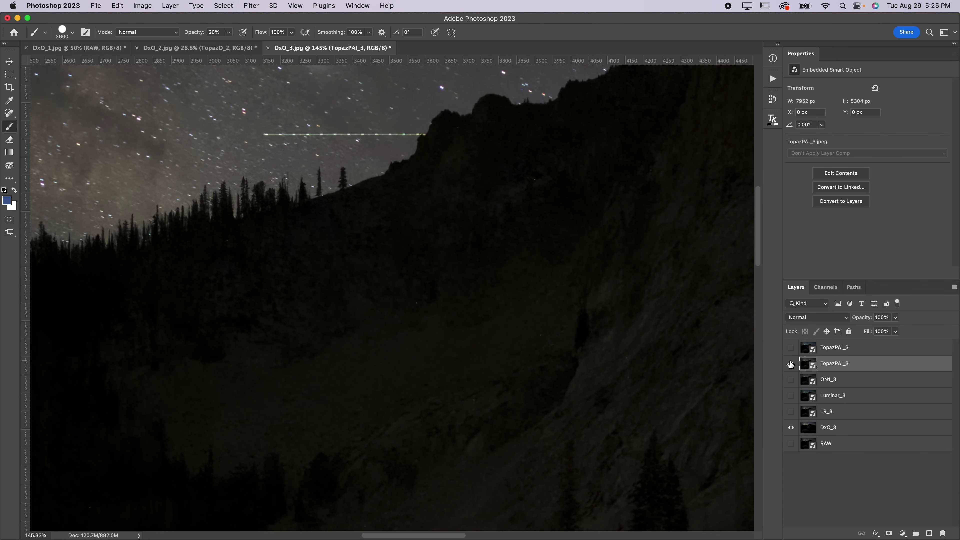
click(791, 364)
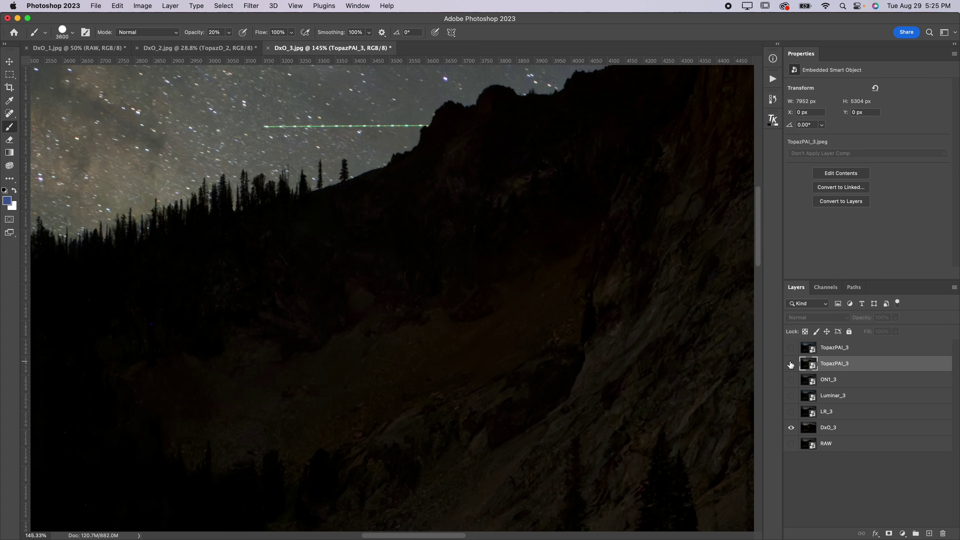
click(791, 364)
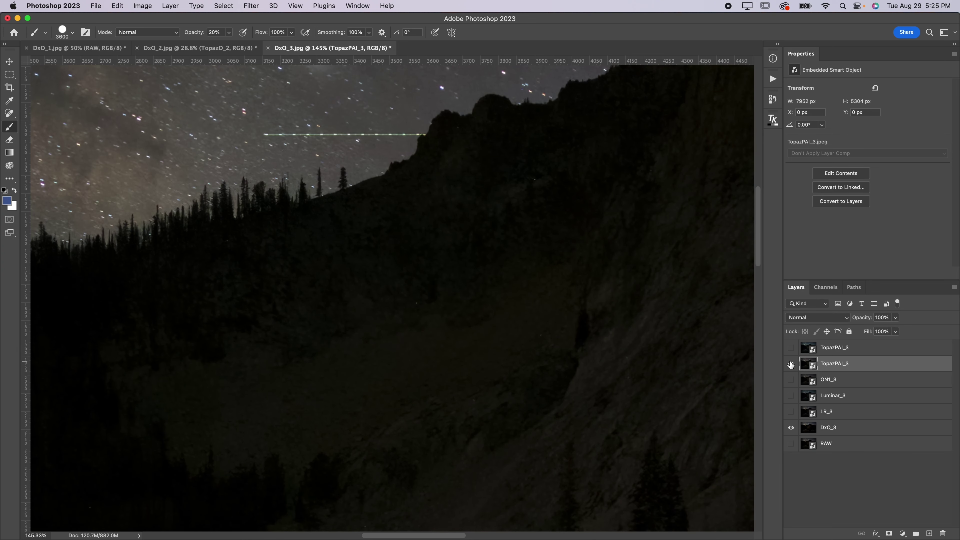
click(791, 364)
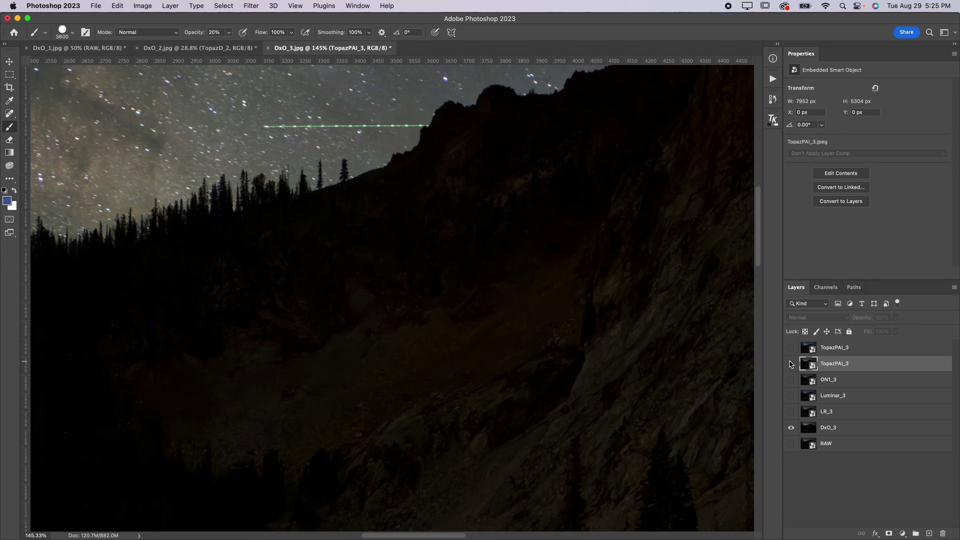
key(super+0)
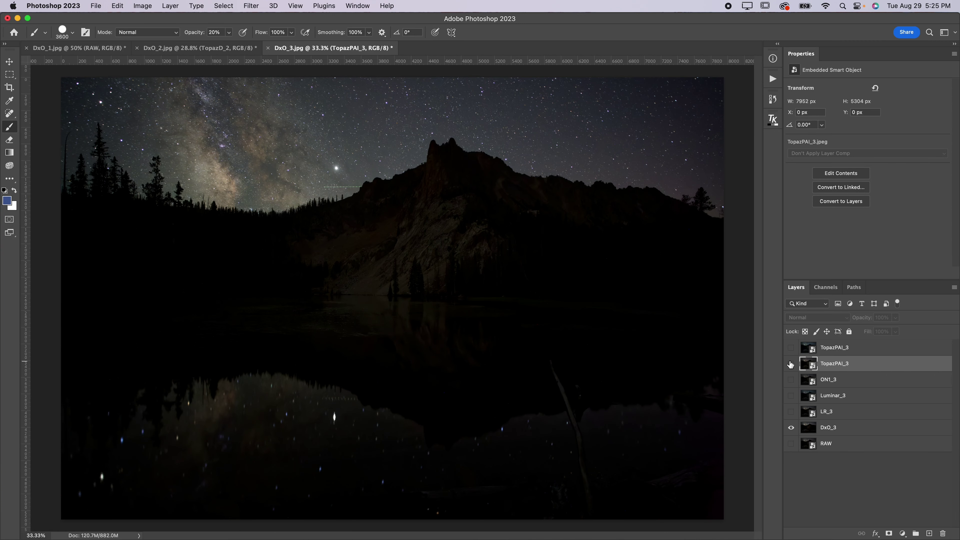